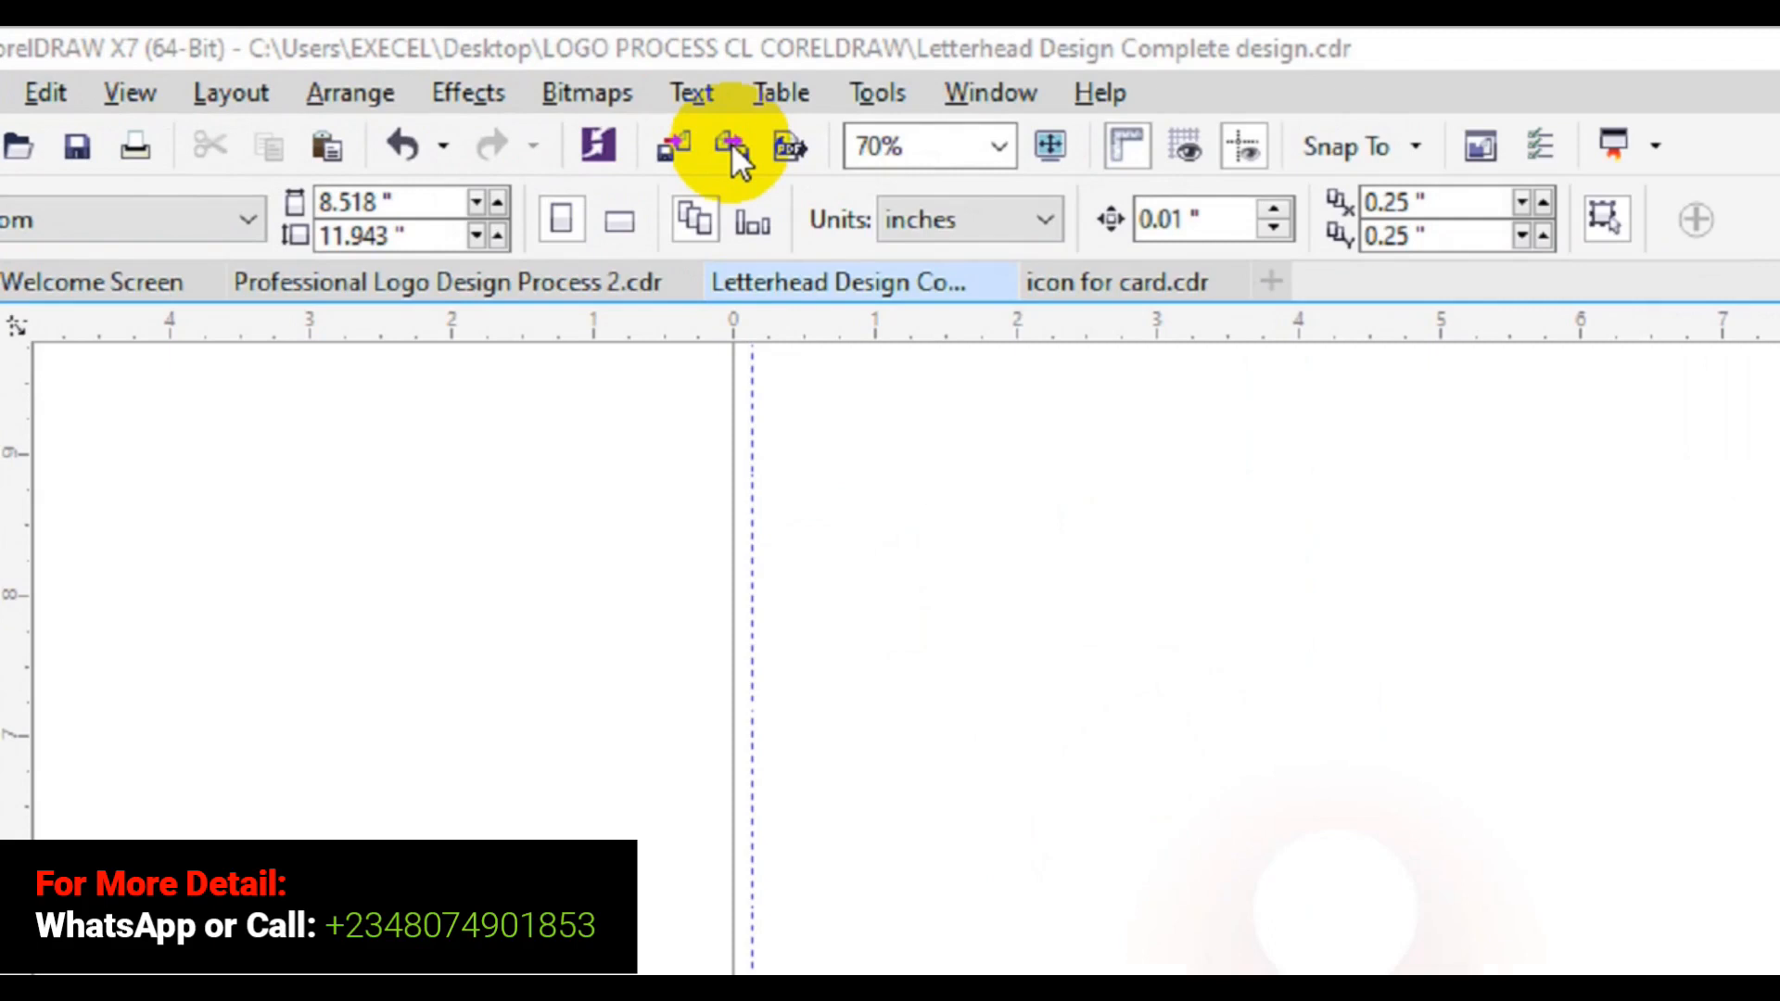
Start exporting the letterhead design as a JPG - JPEG Bitmaps file with the quality set to Highest.
click(732, 146)
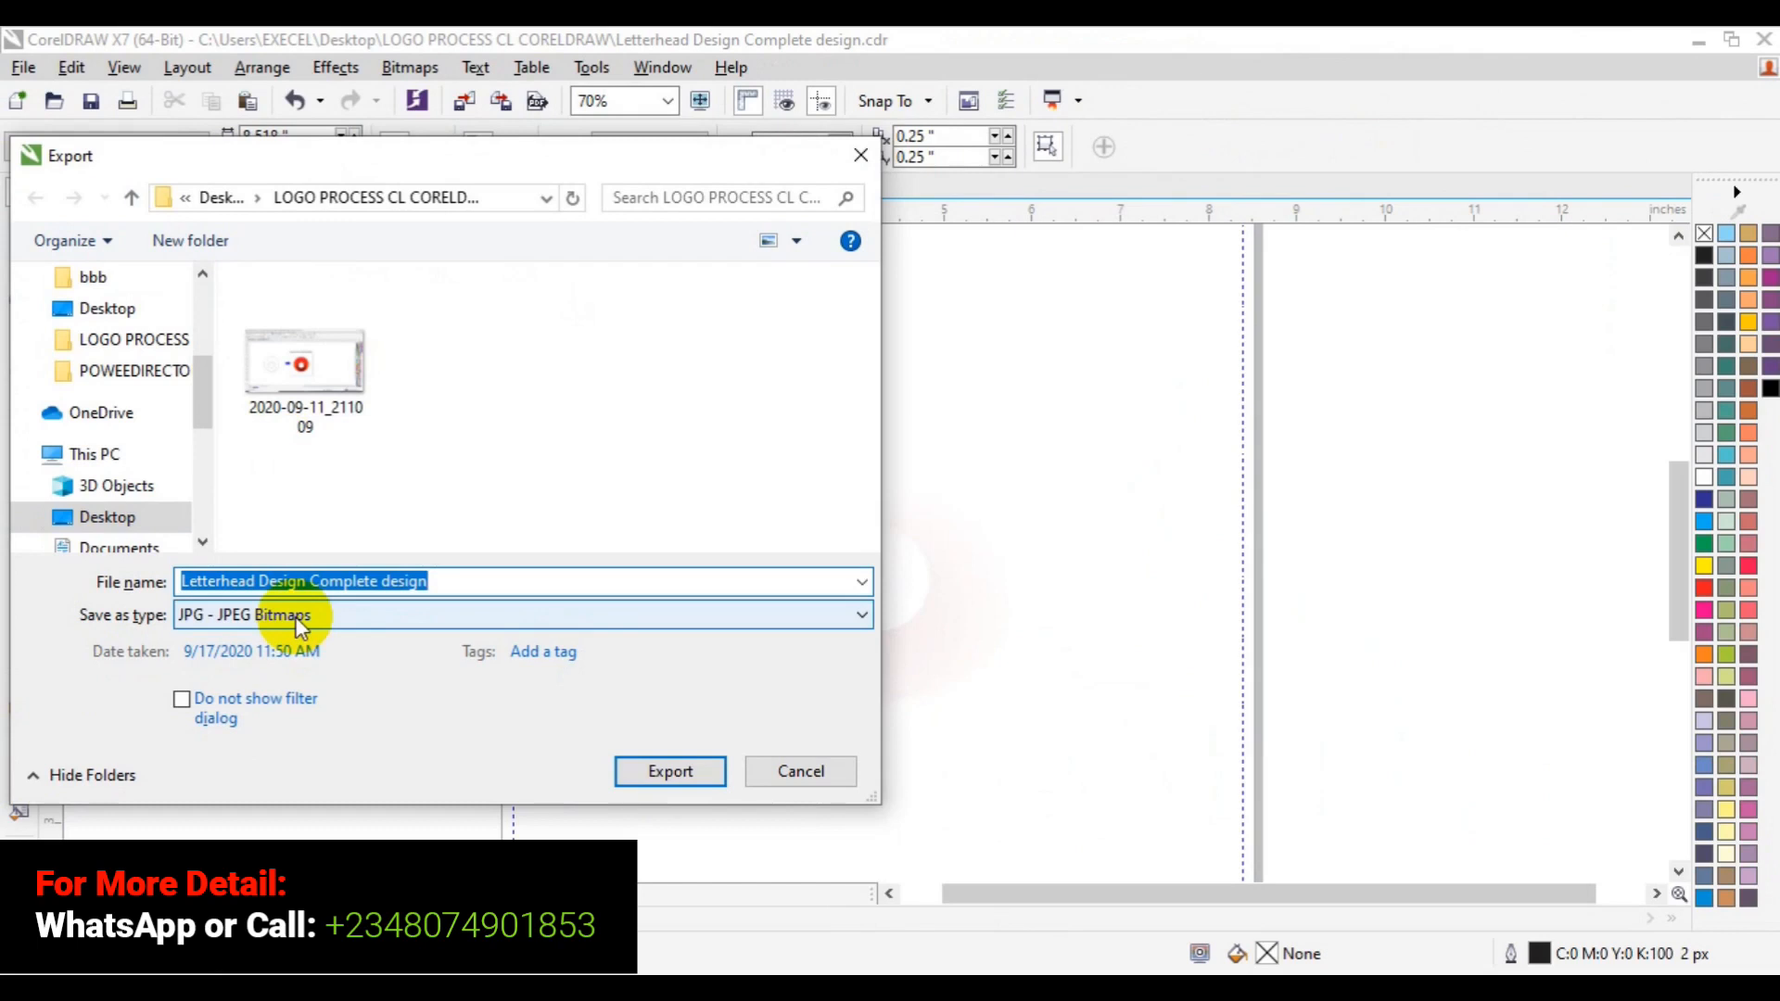
click(675, 770)
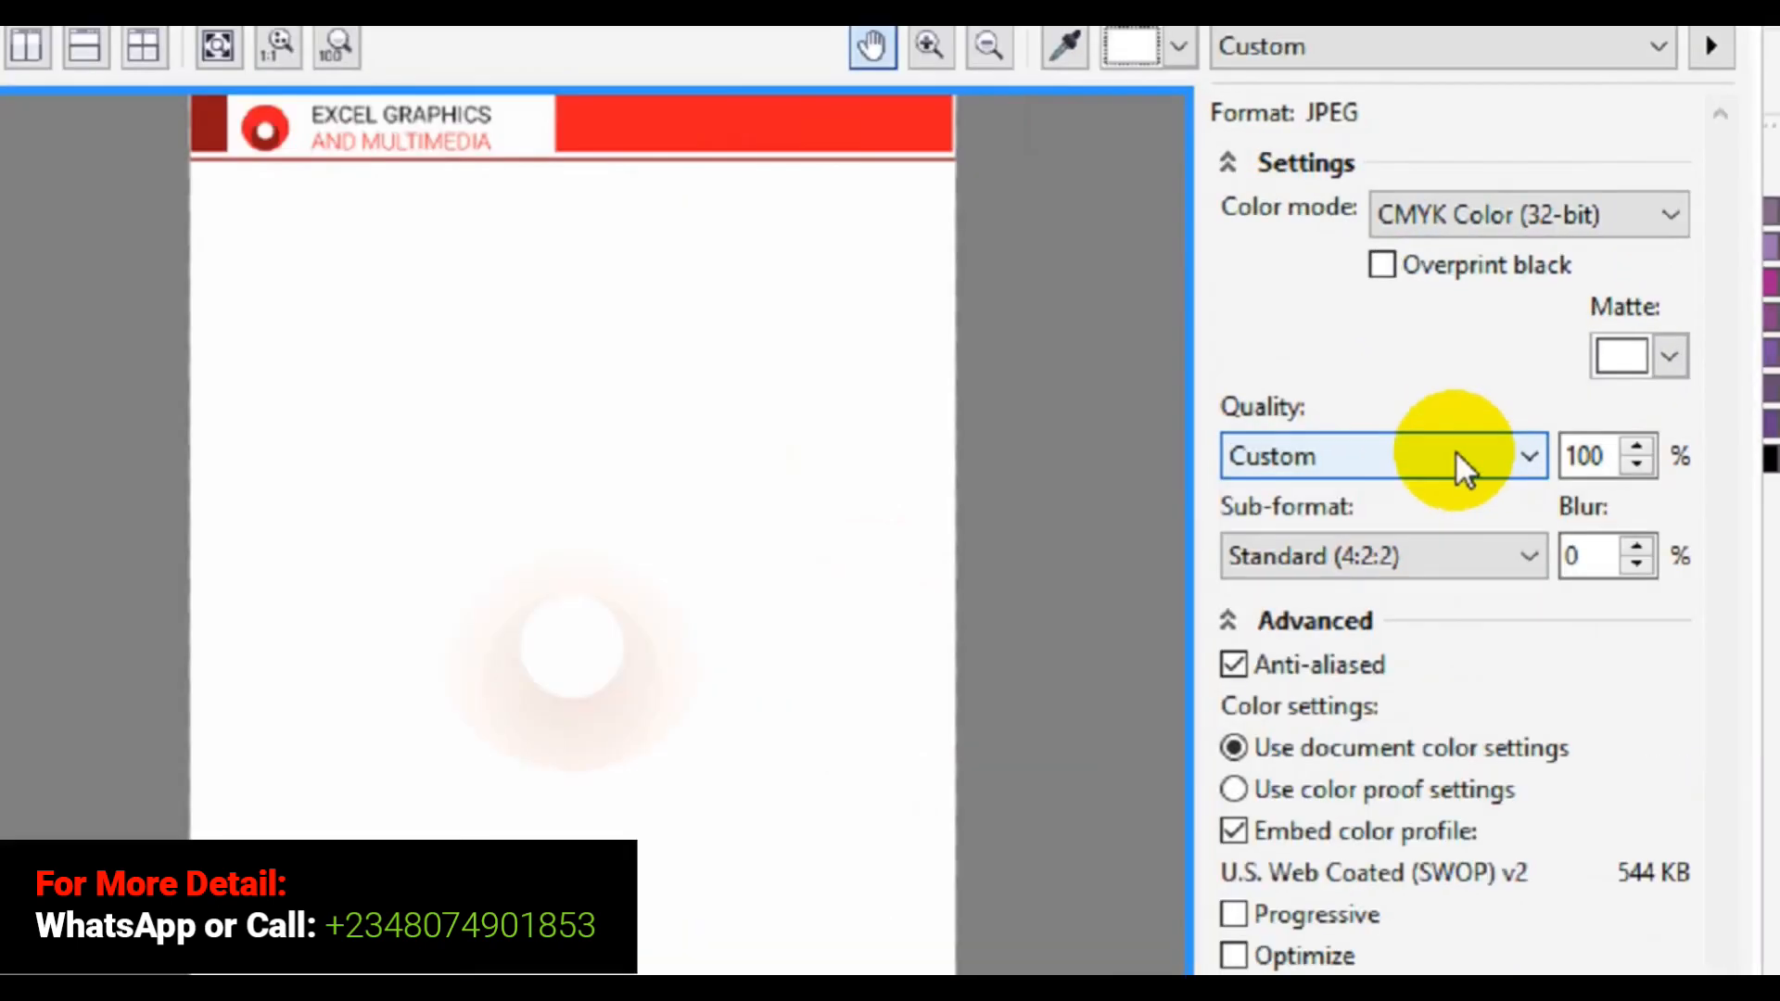
click(1455, 451)
click(1371, 502)
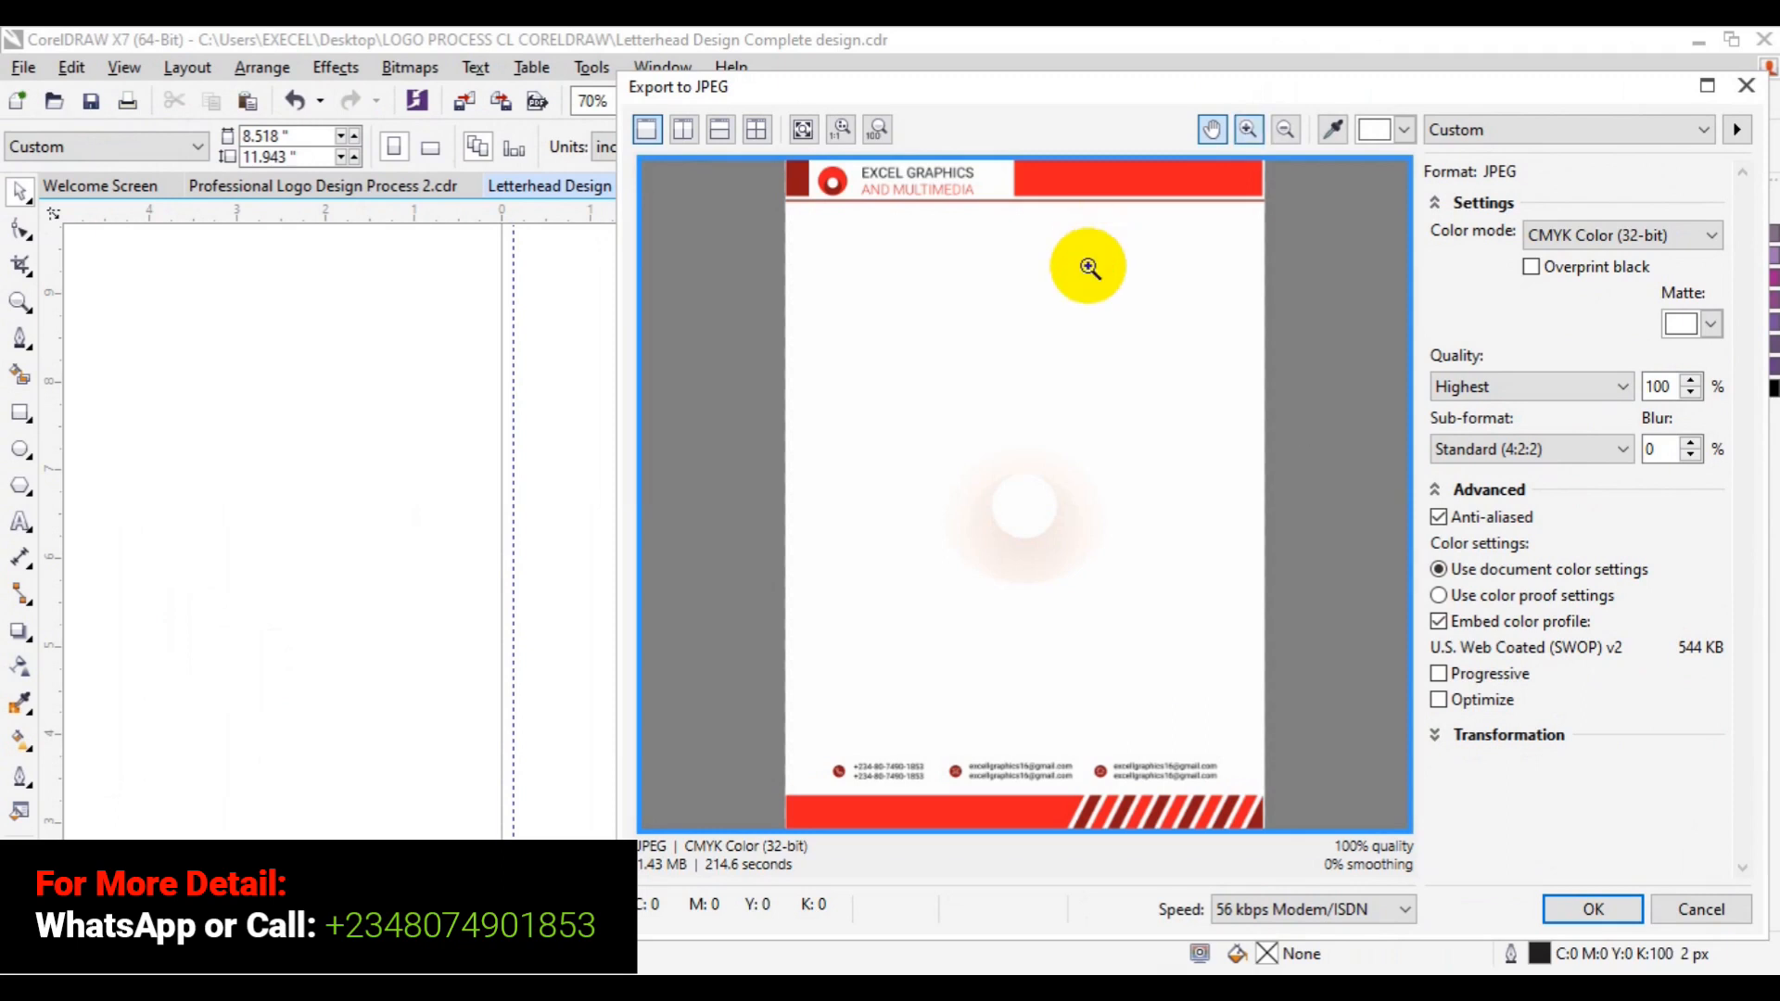
Examine the letterhead from header to footer in the export preview and complete the JPEG export.
click(1088, 267)
click(1095, 336)
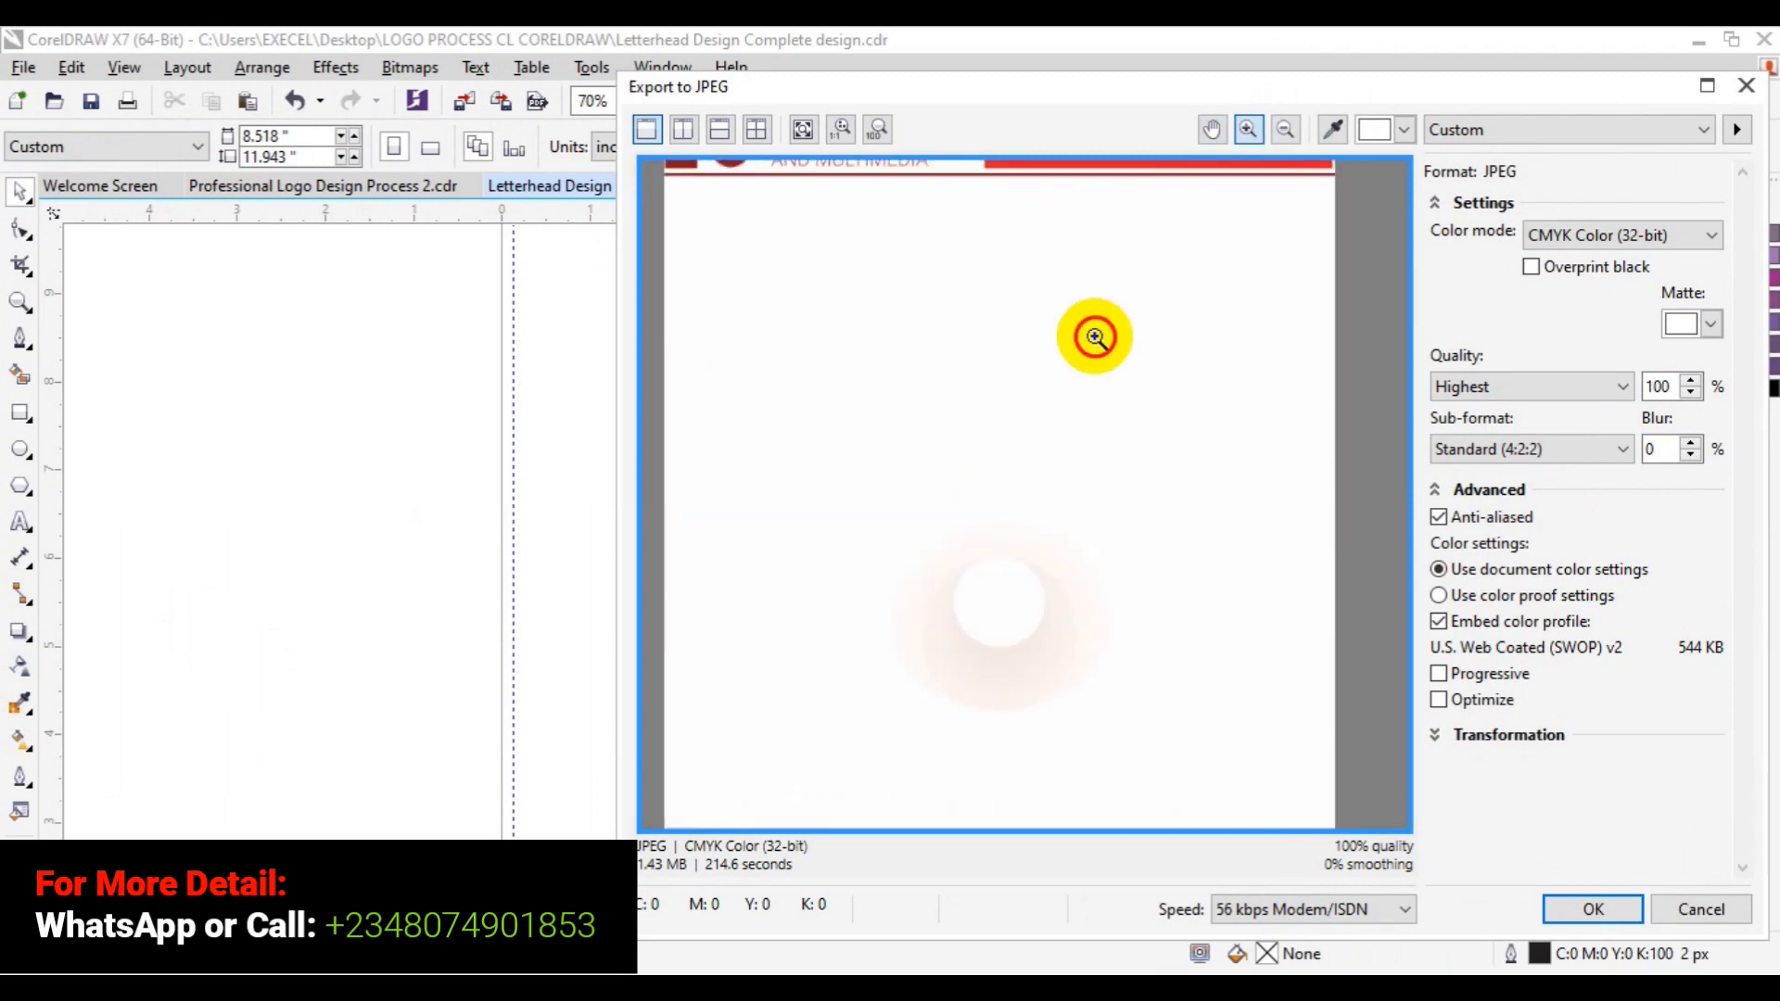
click(1094, 337)
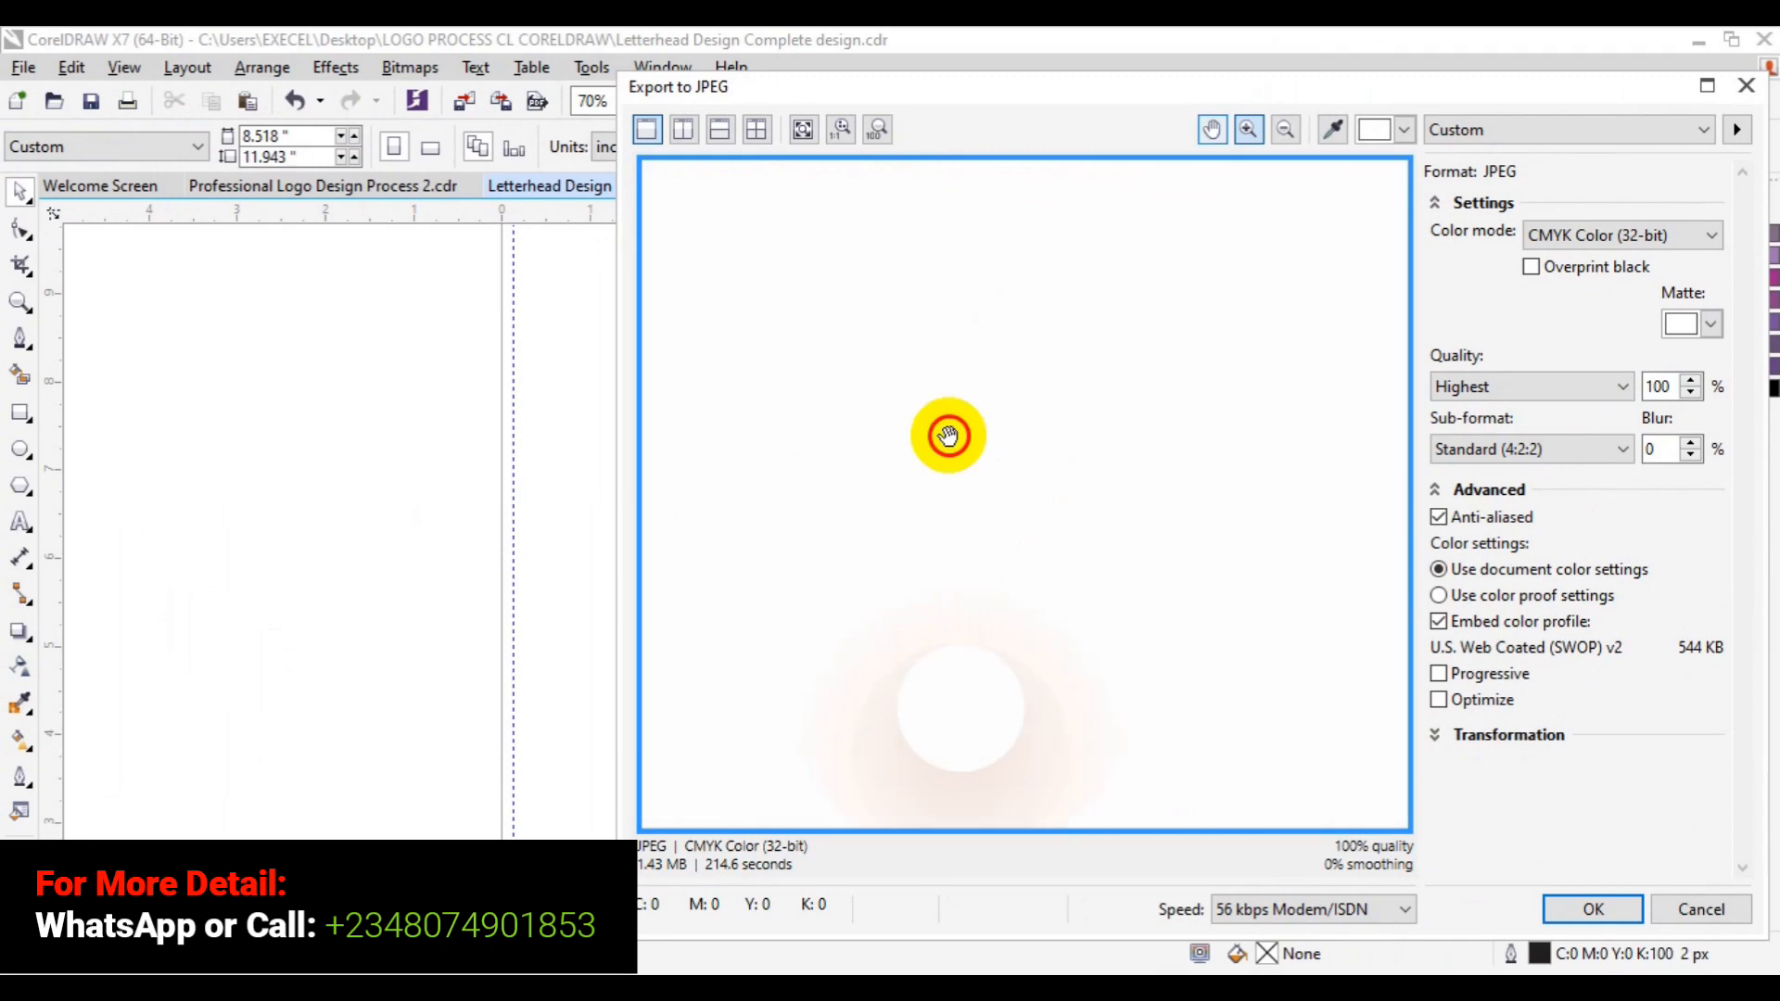
click(1284, 137)
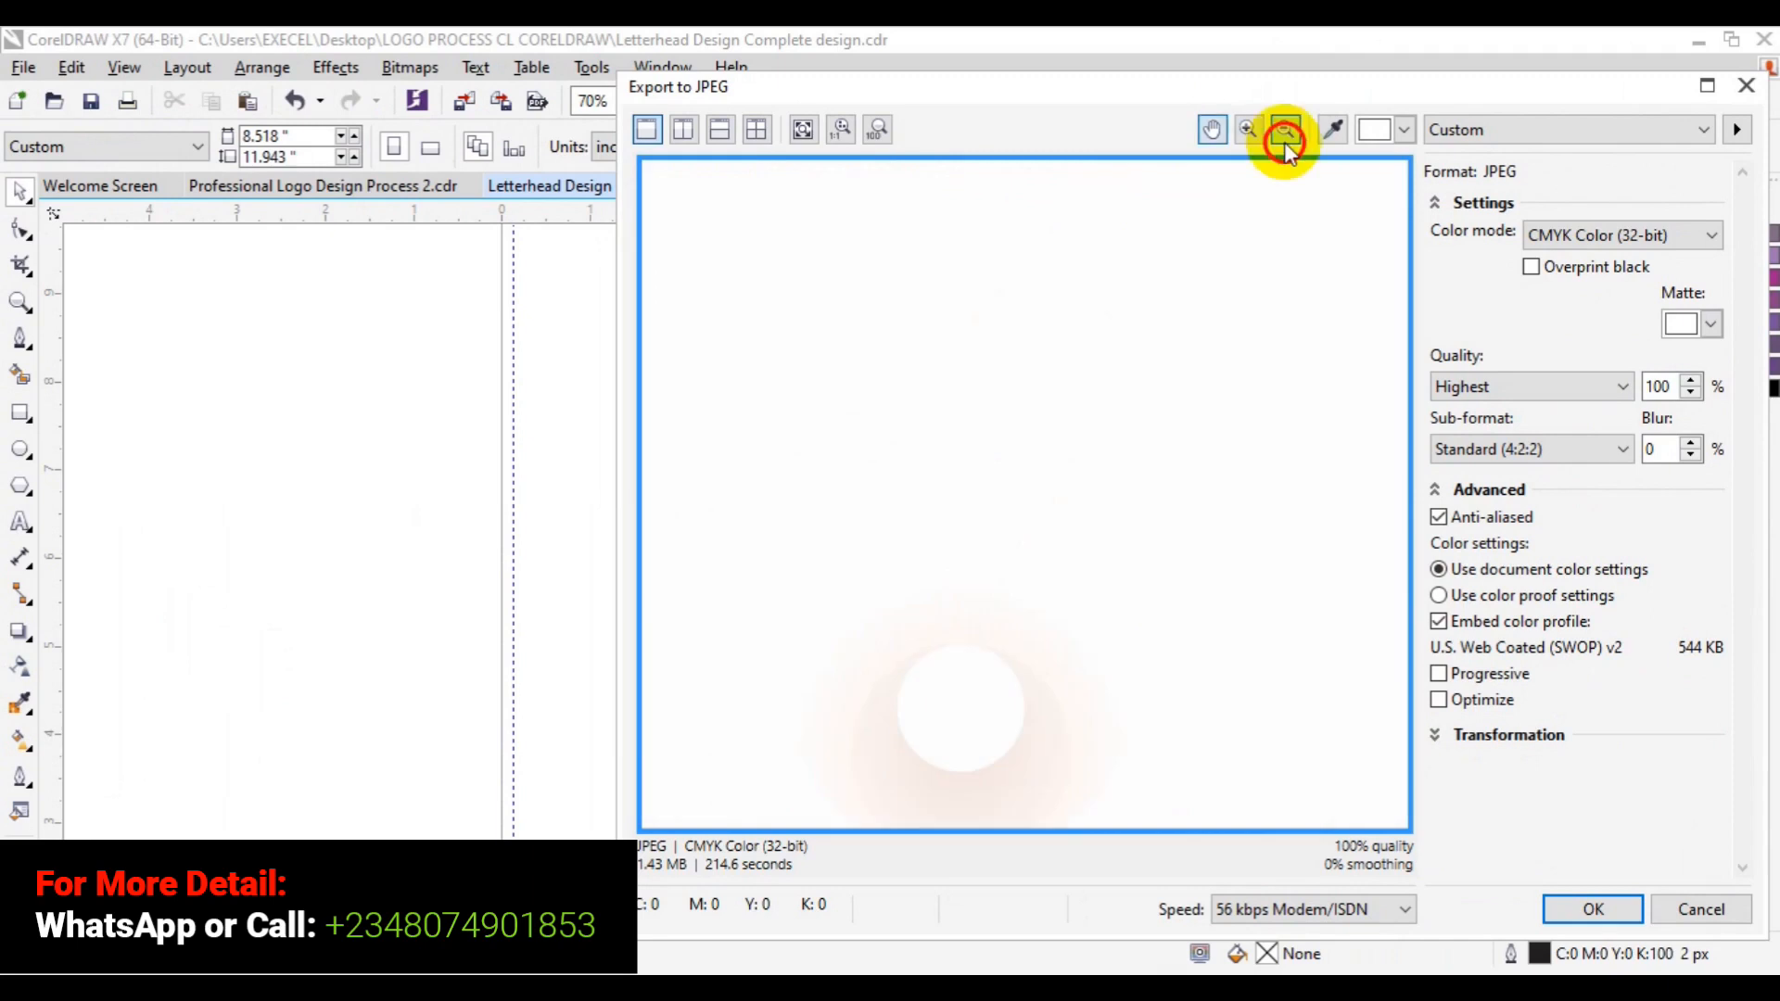
click(1070, 494)
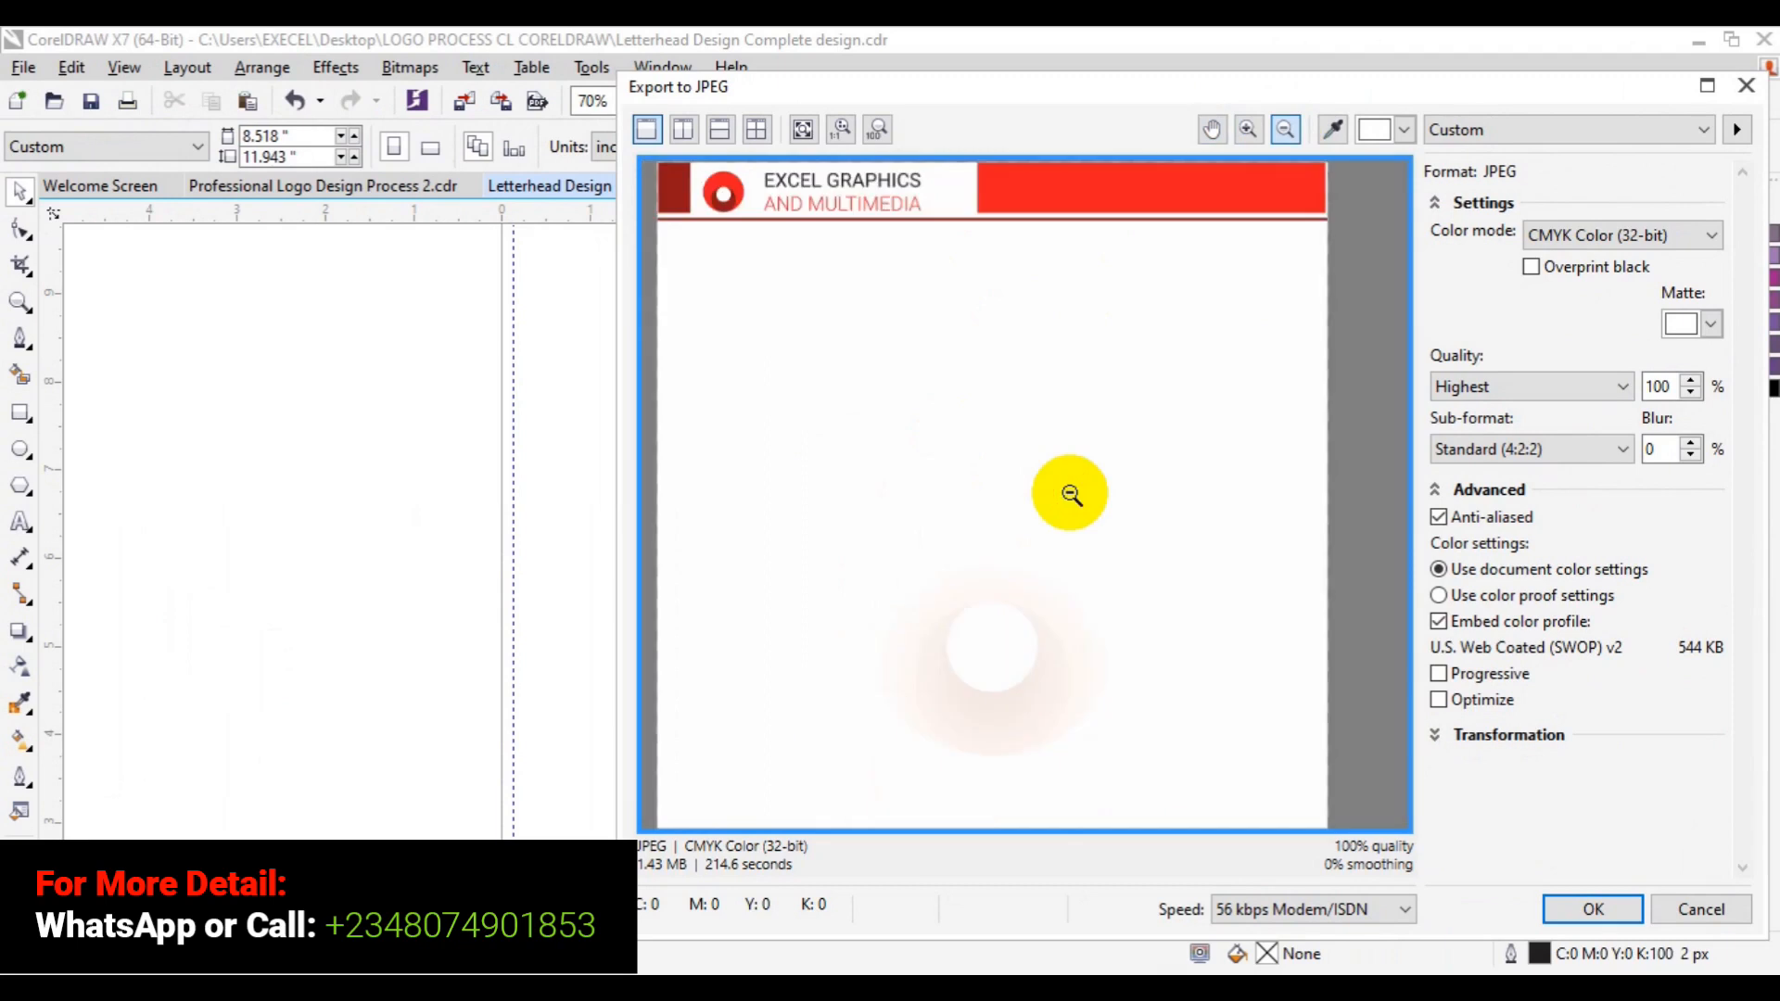
click(1212, 130)
drag(913, 383, 947, 391)
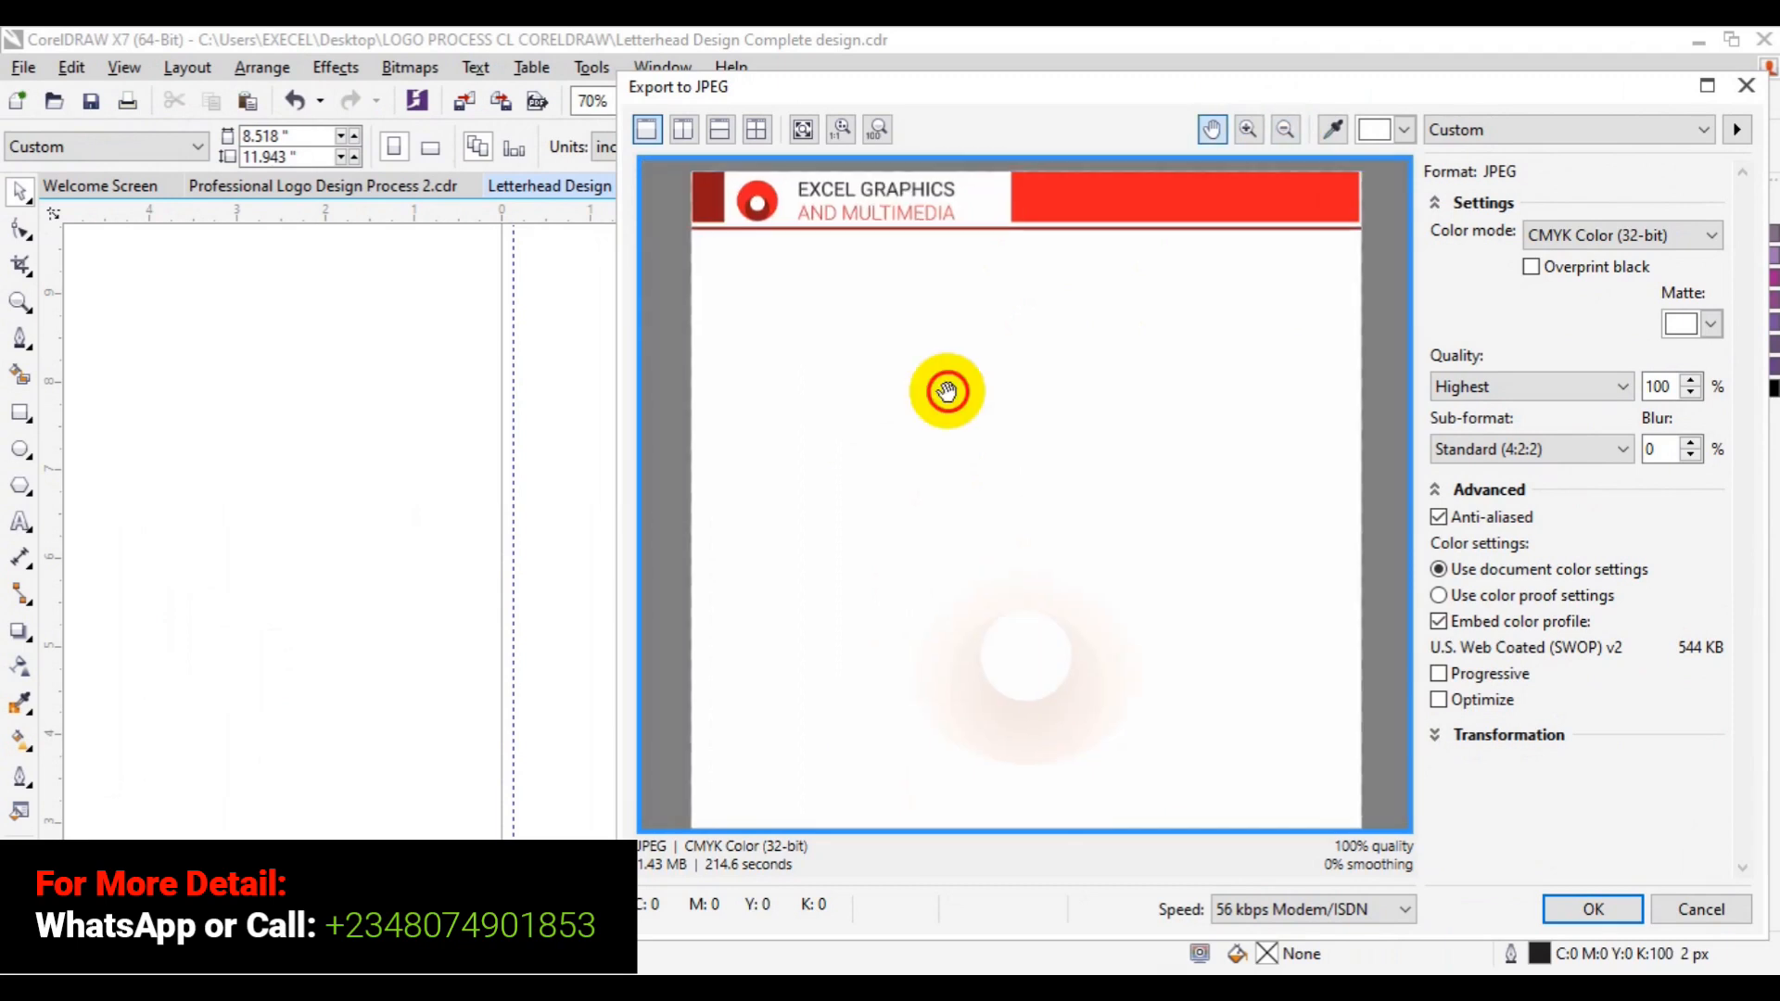
drag(947, 391, 1122, 644)
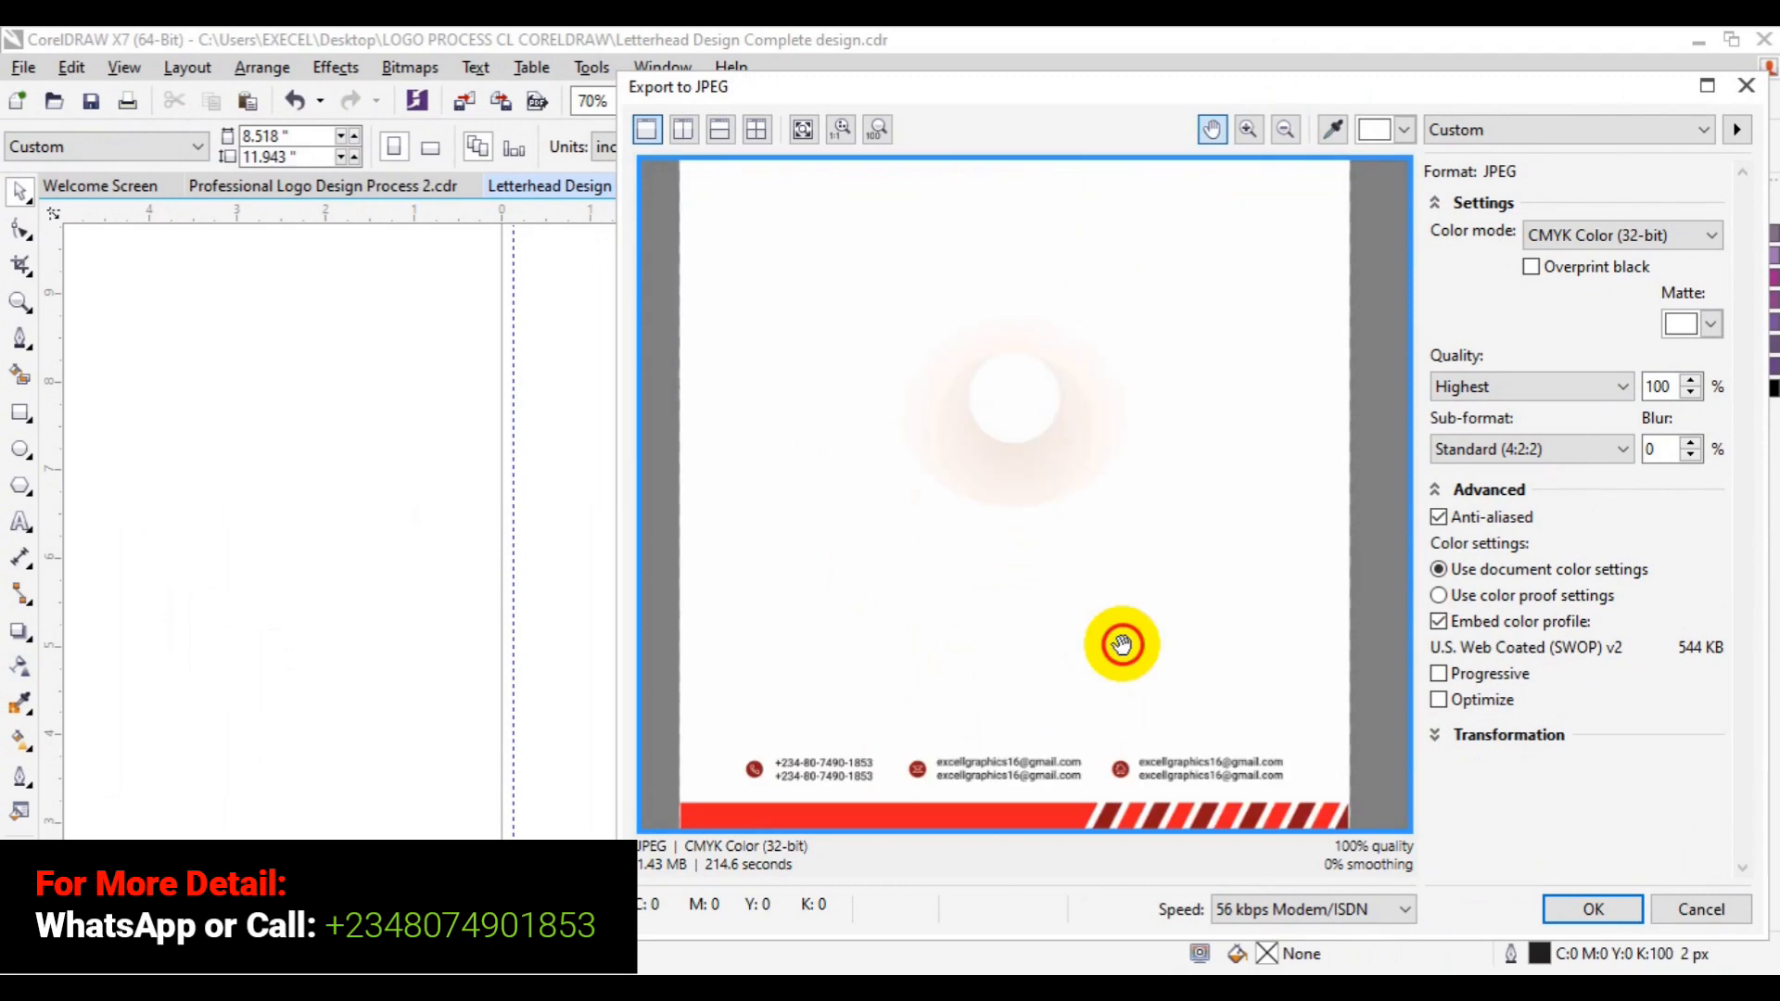
drag(1122, 644, 1101, 479)
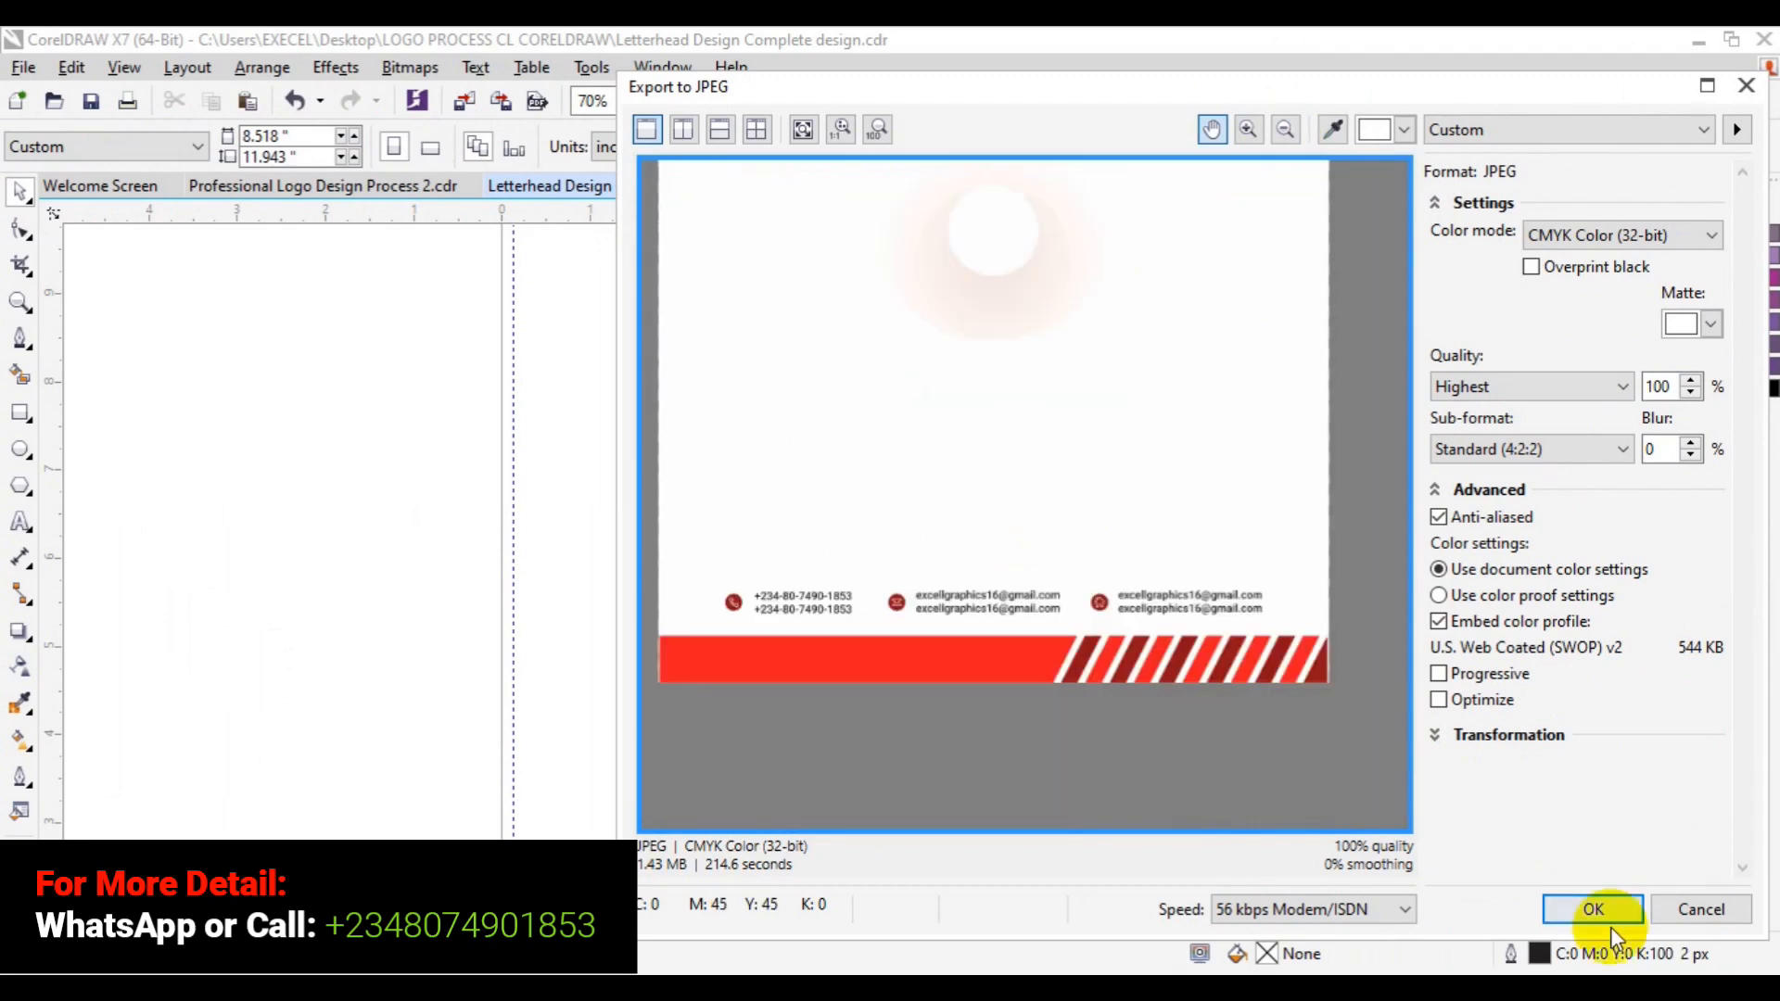
click(1610, 927)
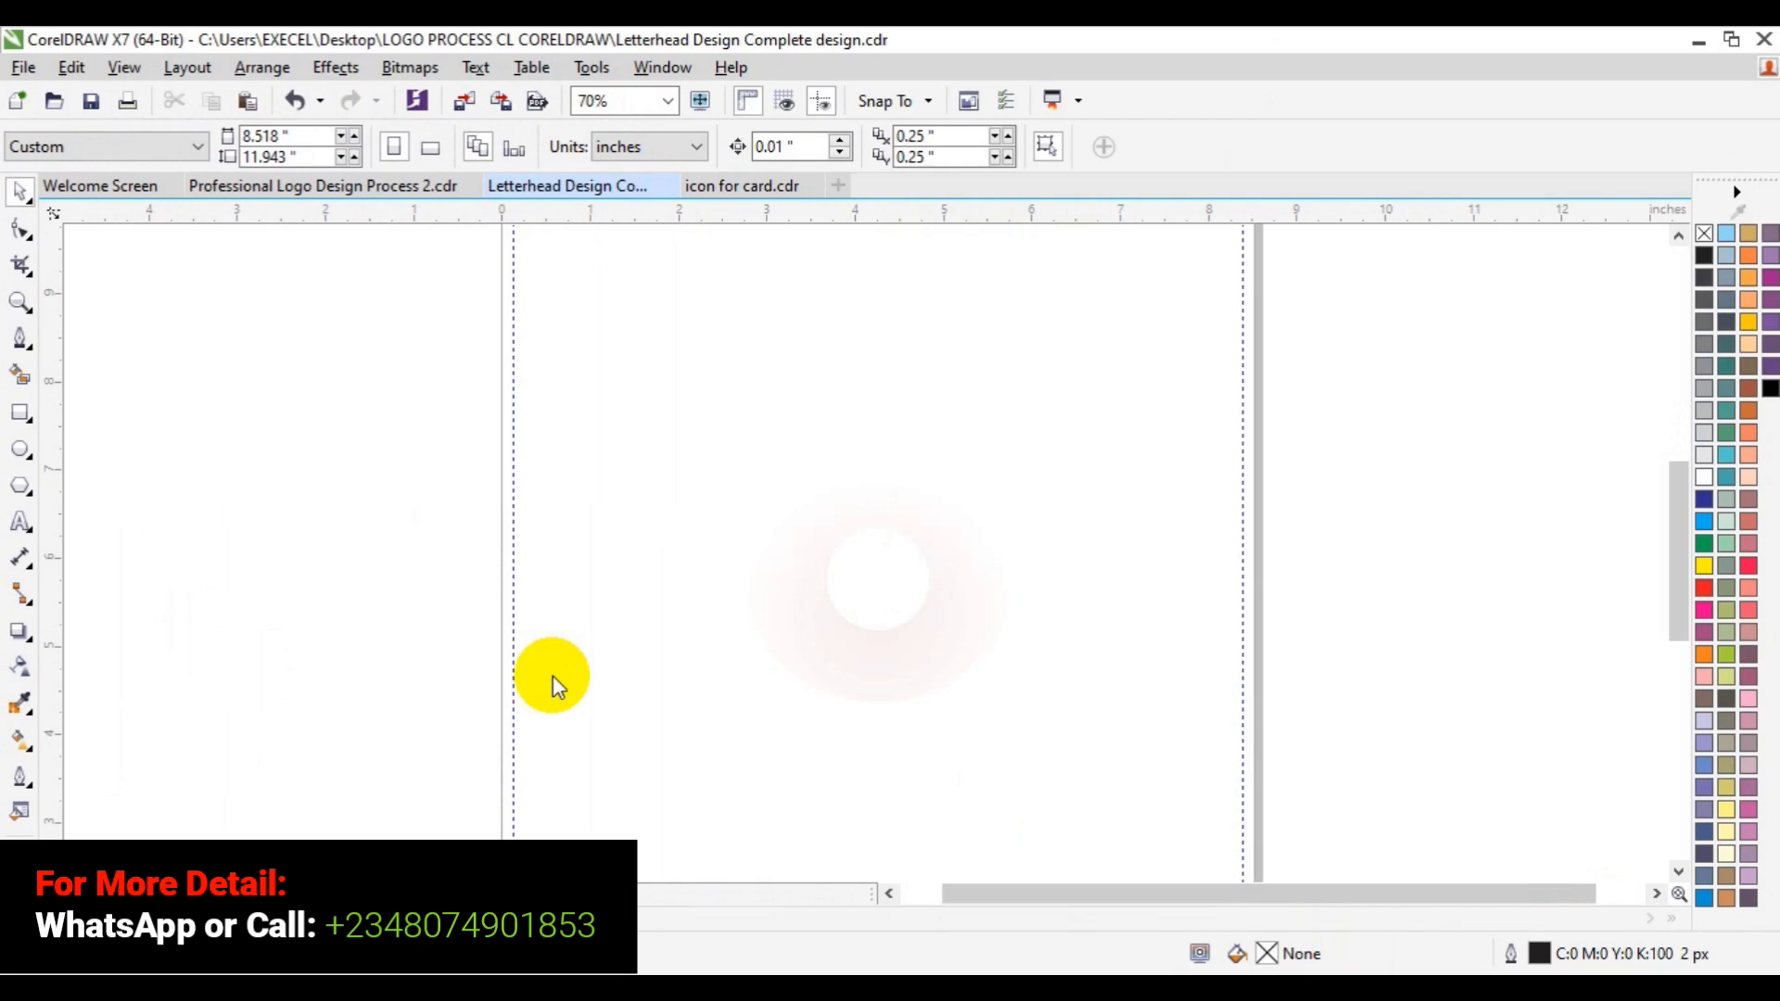
Move the whole header group off the page onto the empty area beside it, at about X 17.2, Y 7.6 inches.
click(18, 301)
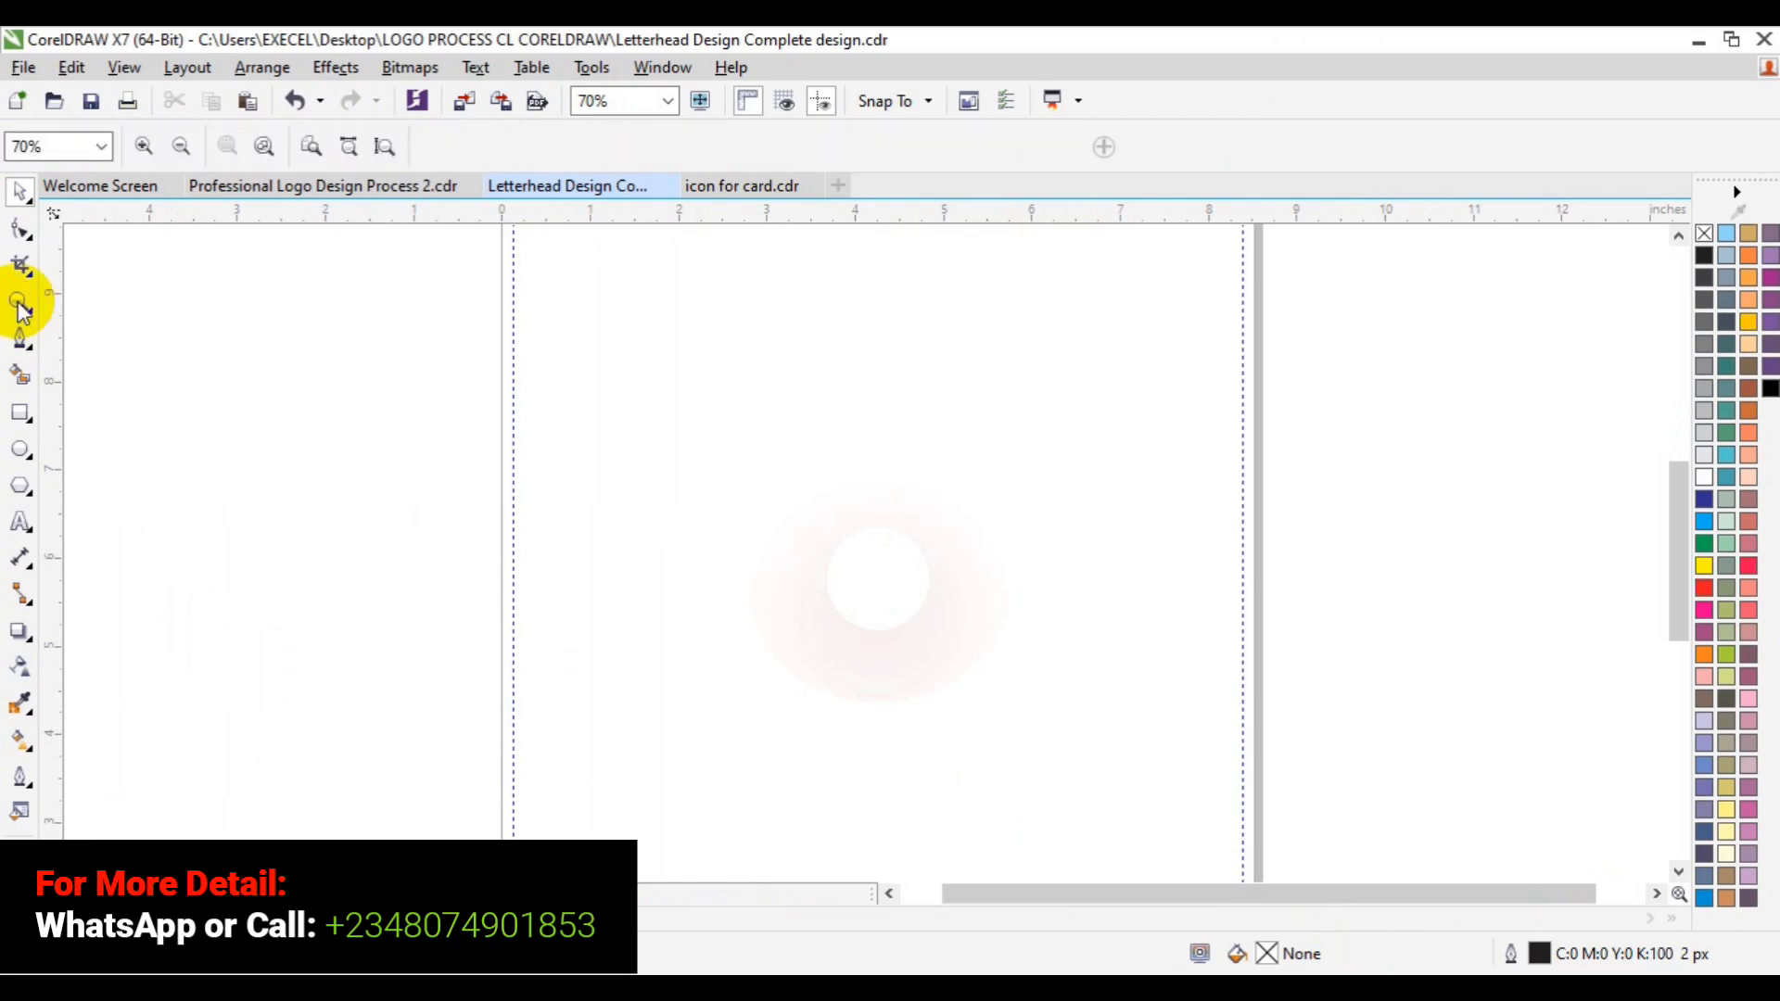
click(182, 153)
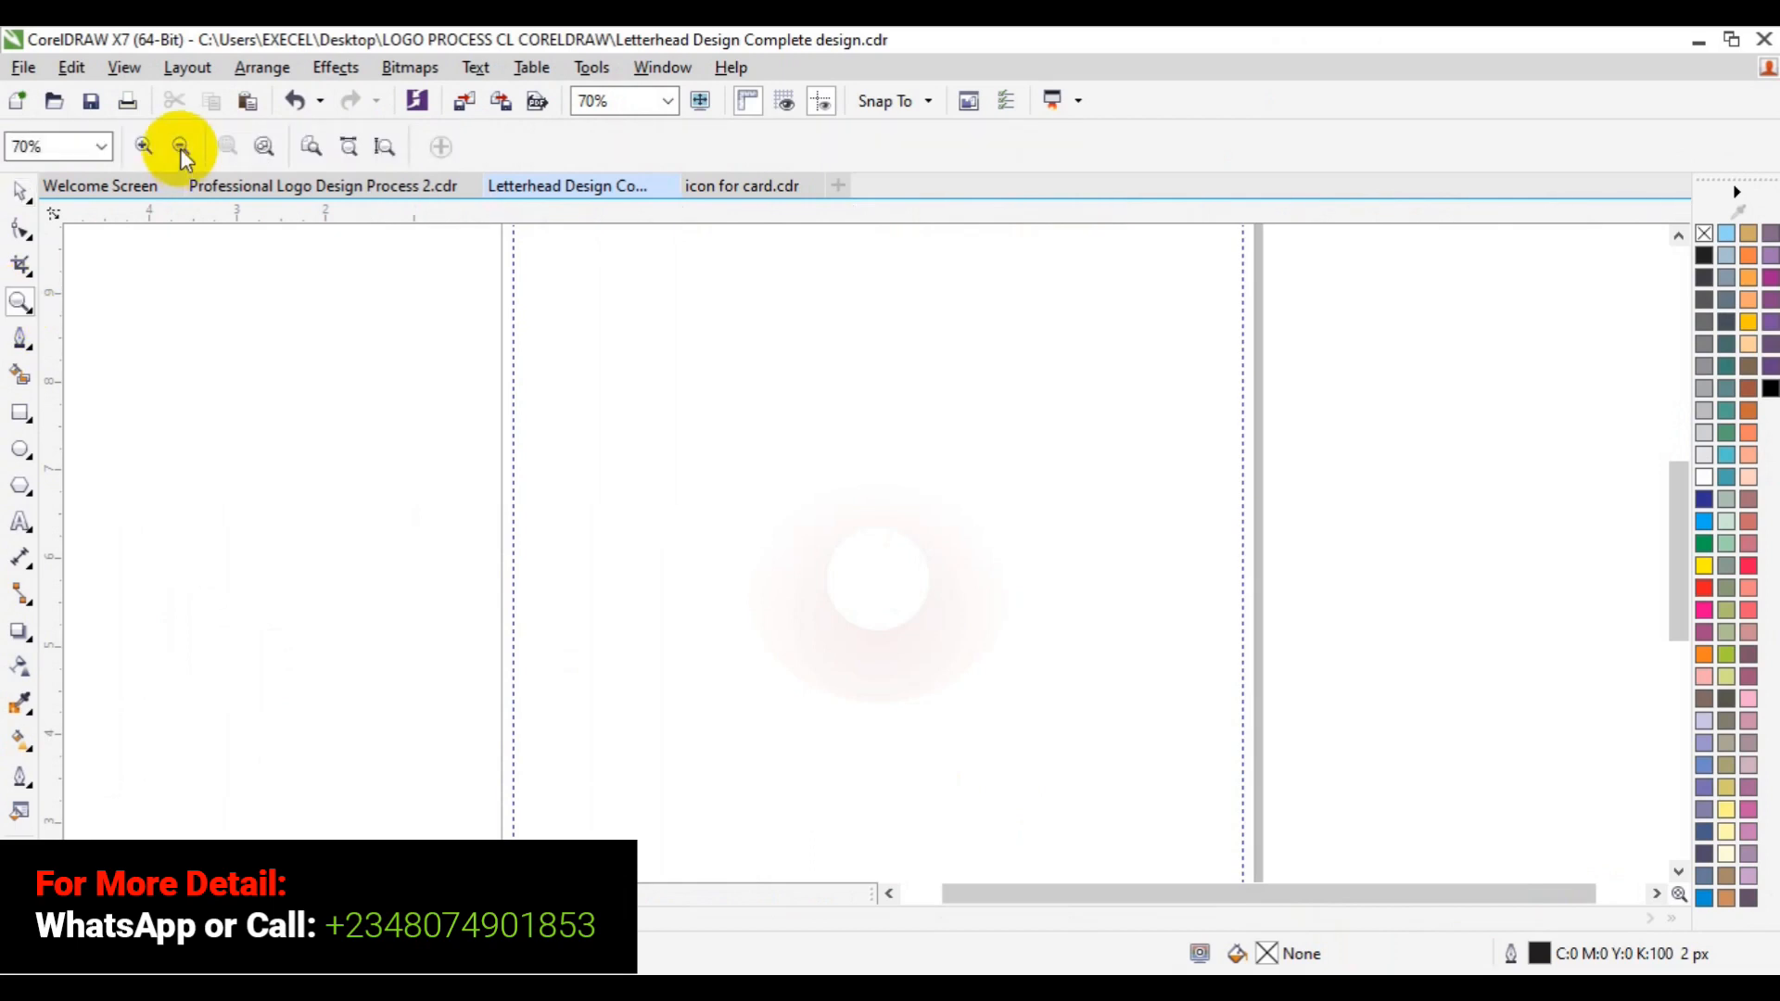
click(181, 148)
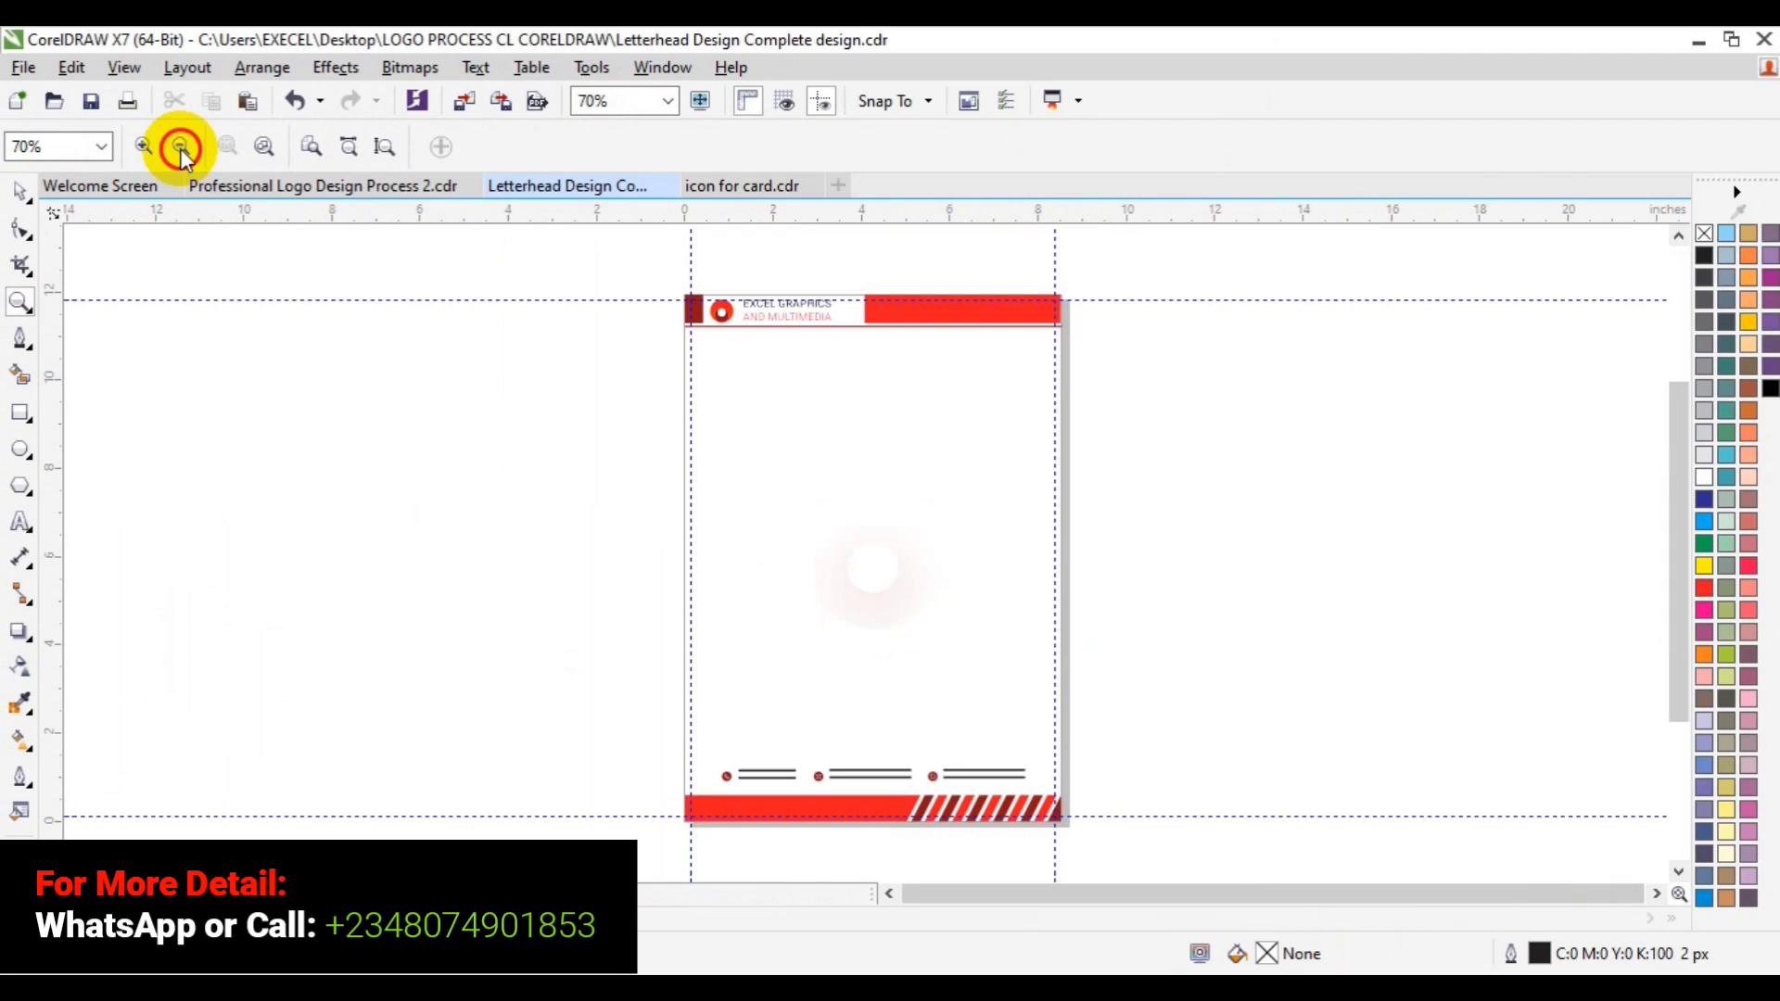
click(23, 229)
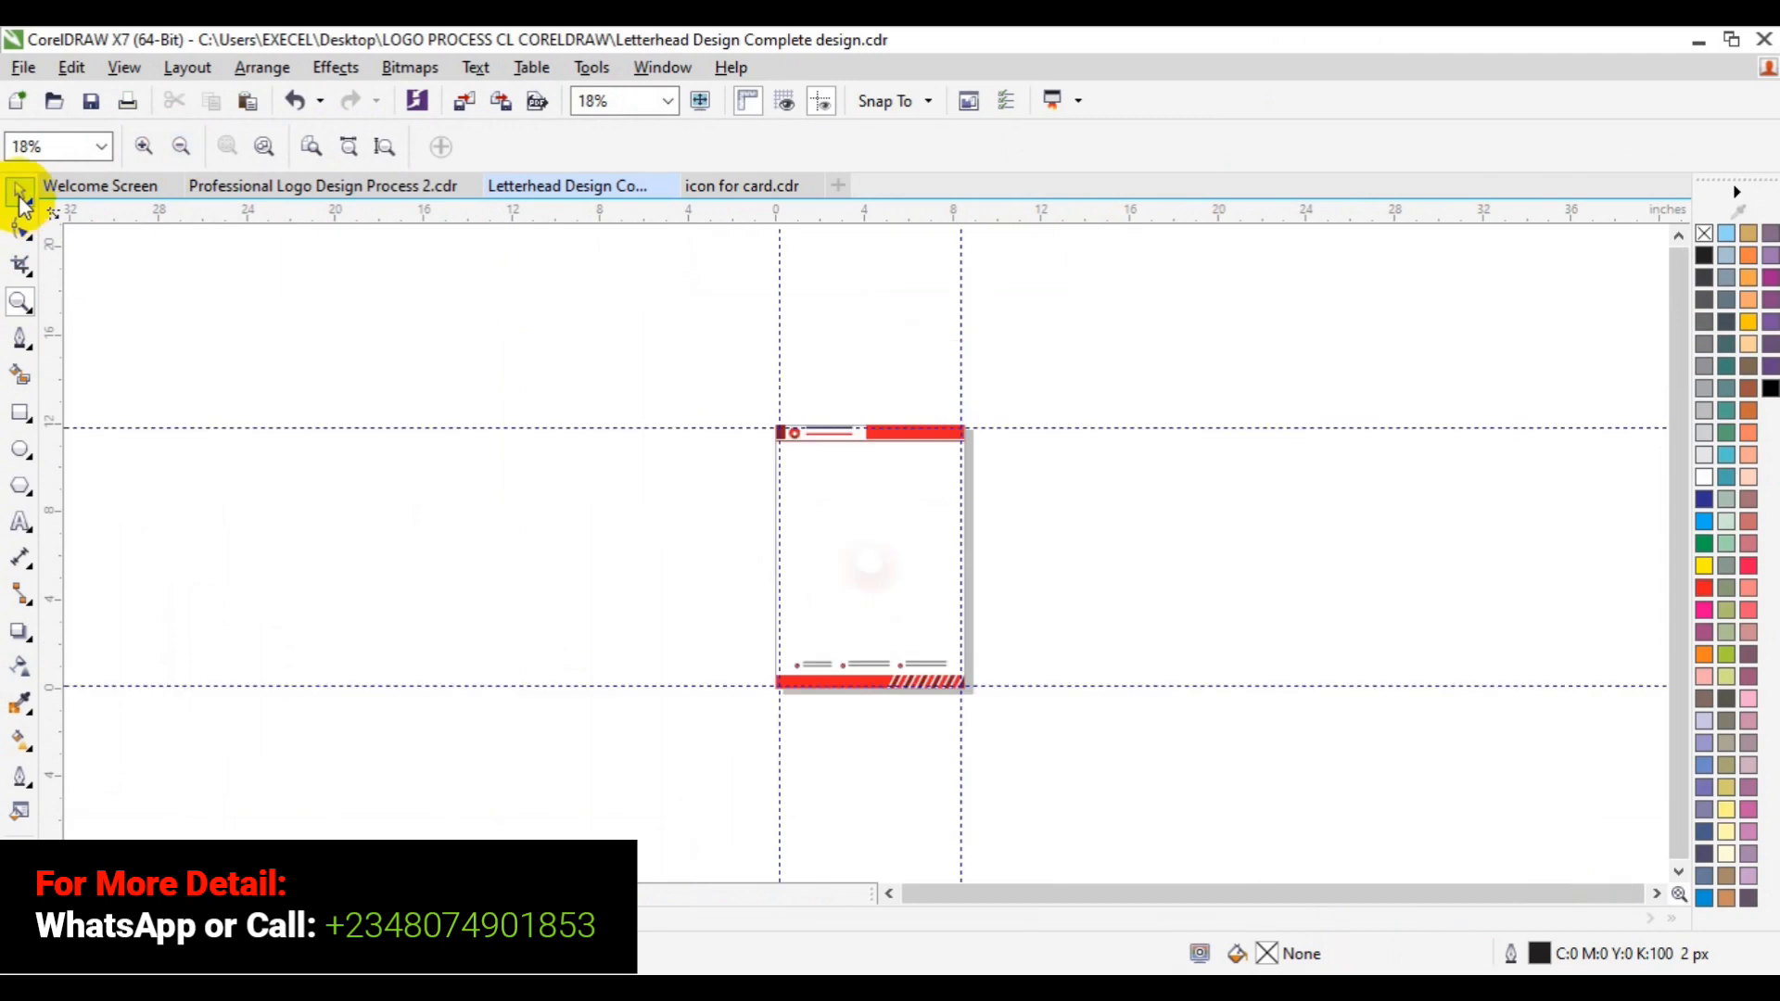
click(22, 232)
click(174, 155)
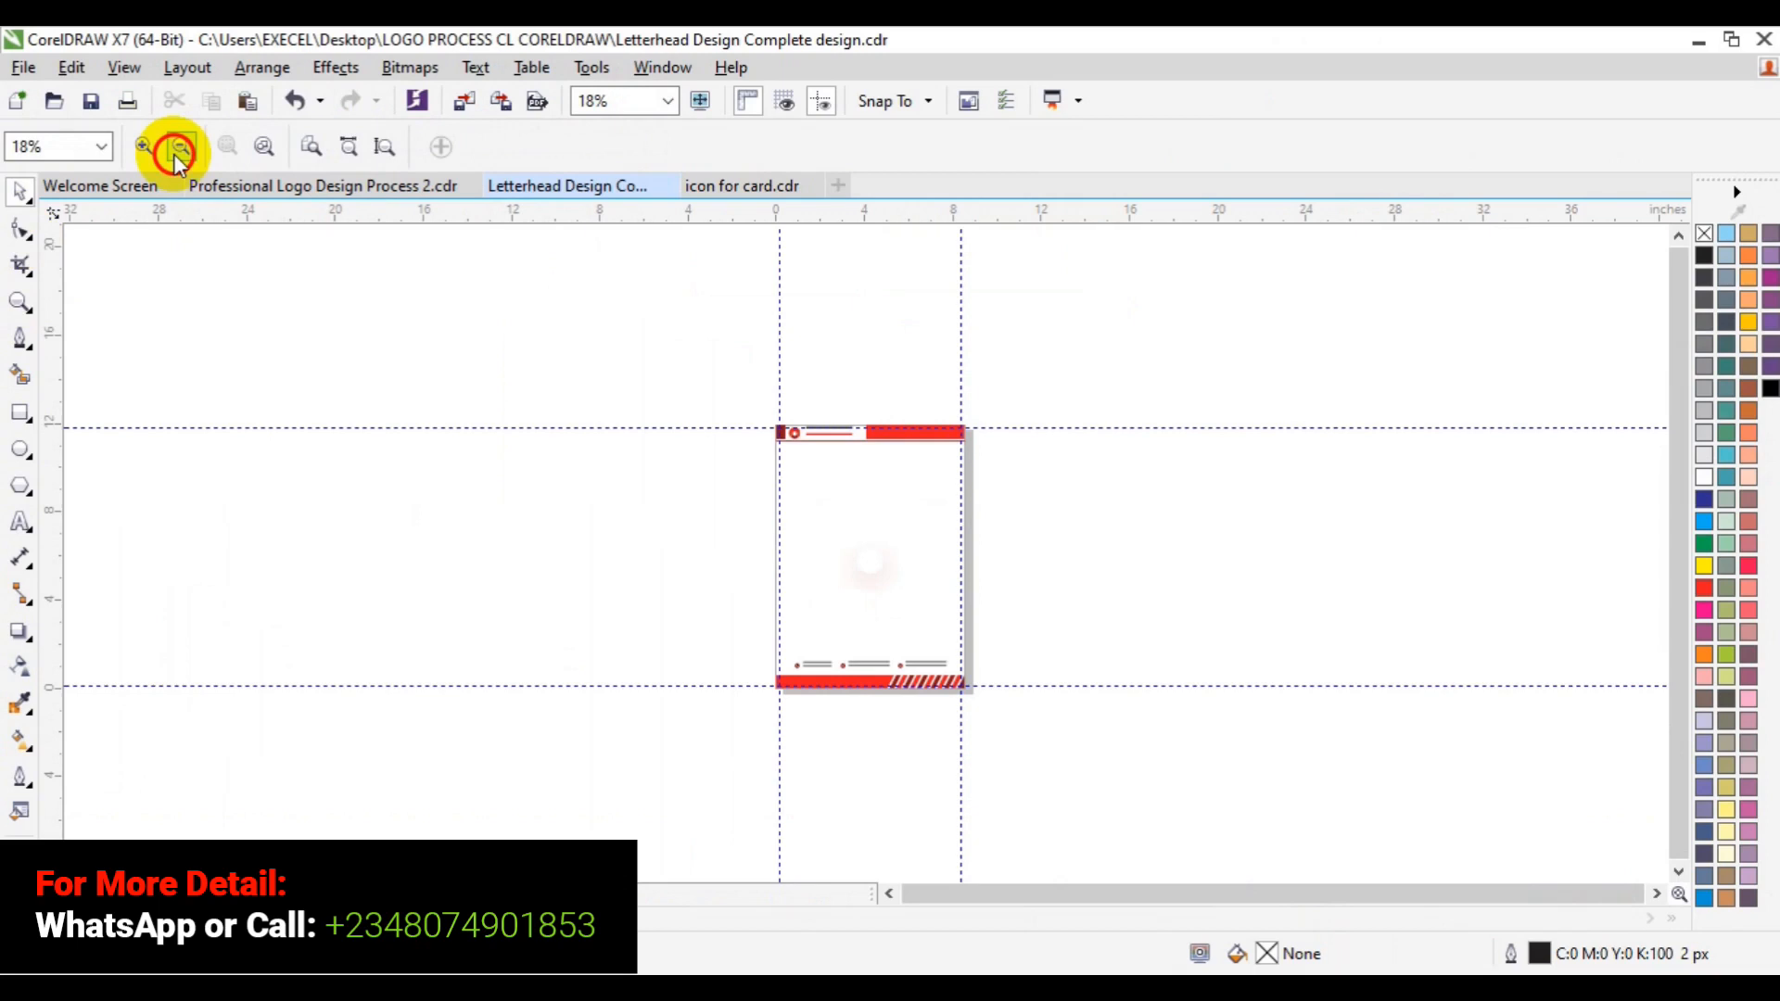
click(156, 154)
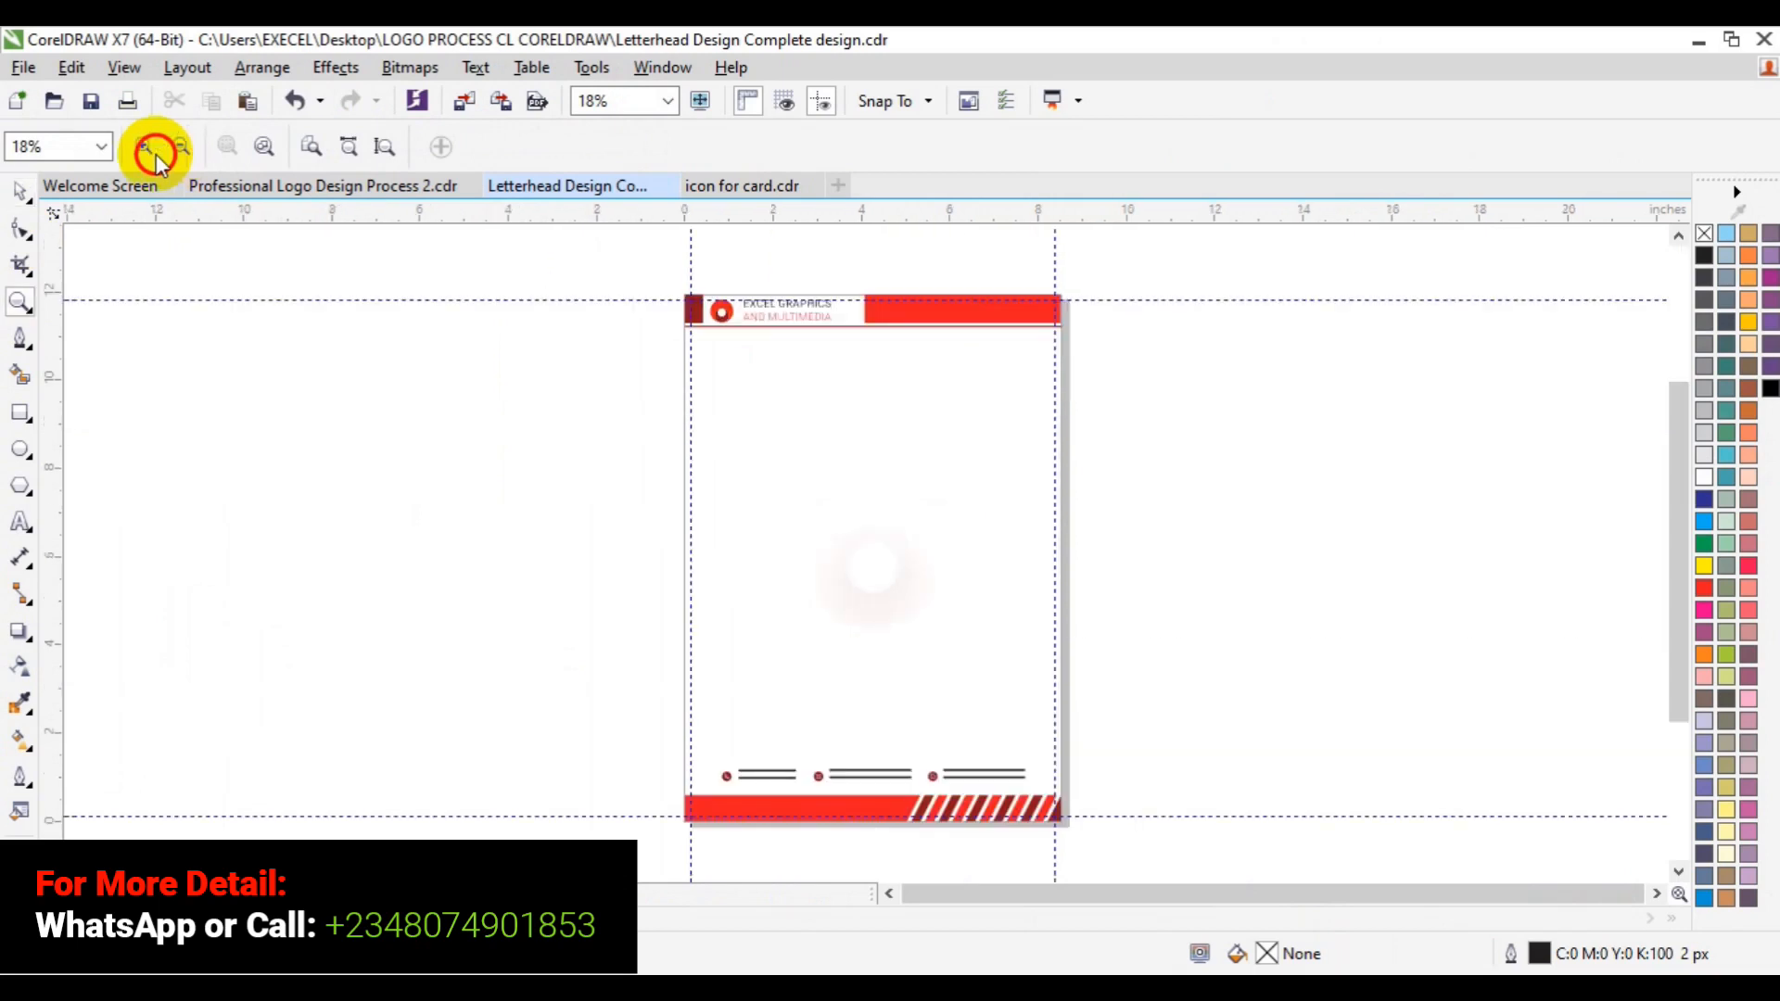
click(19, 193)
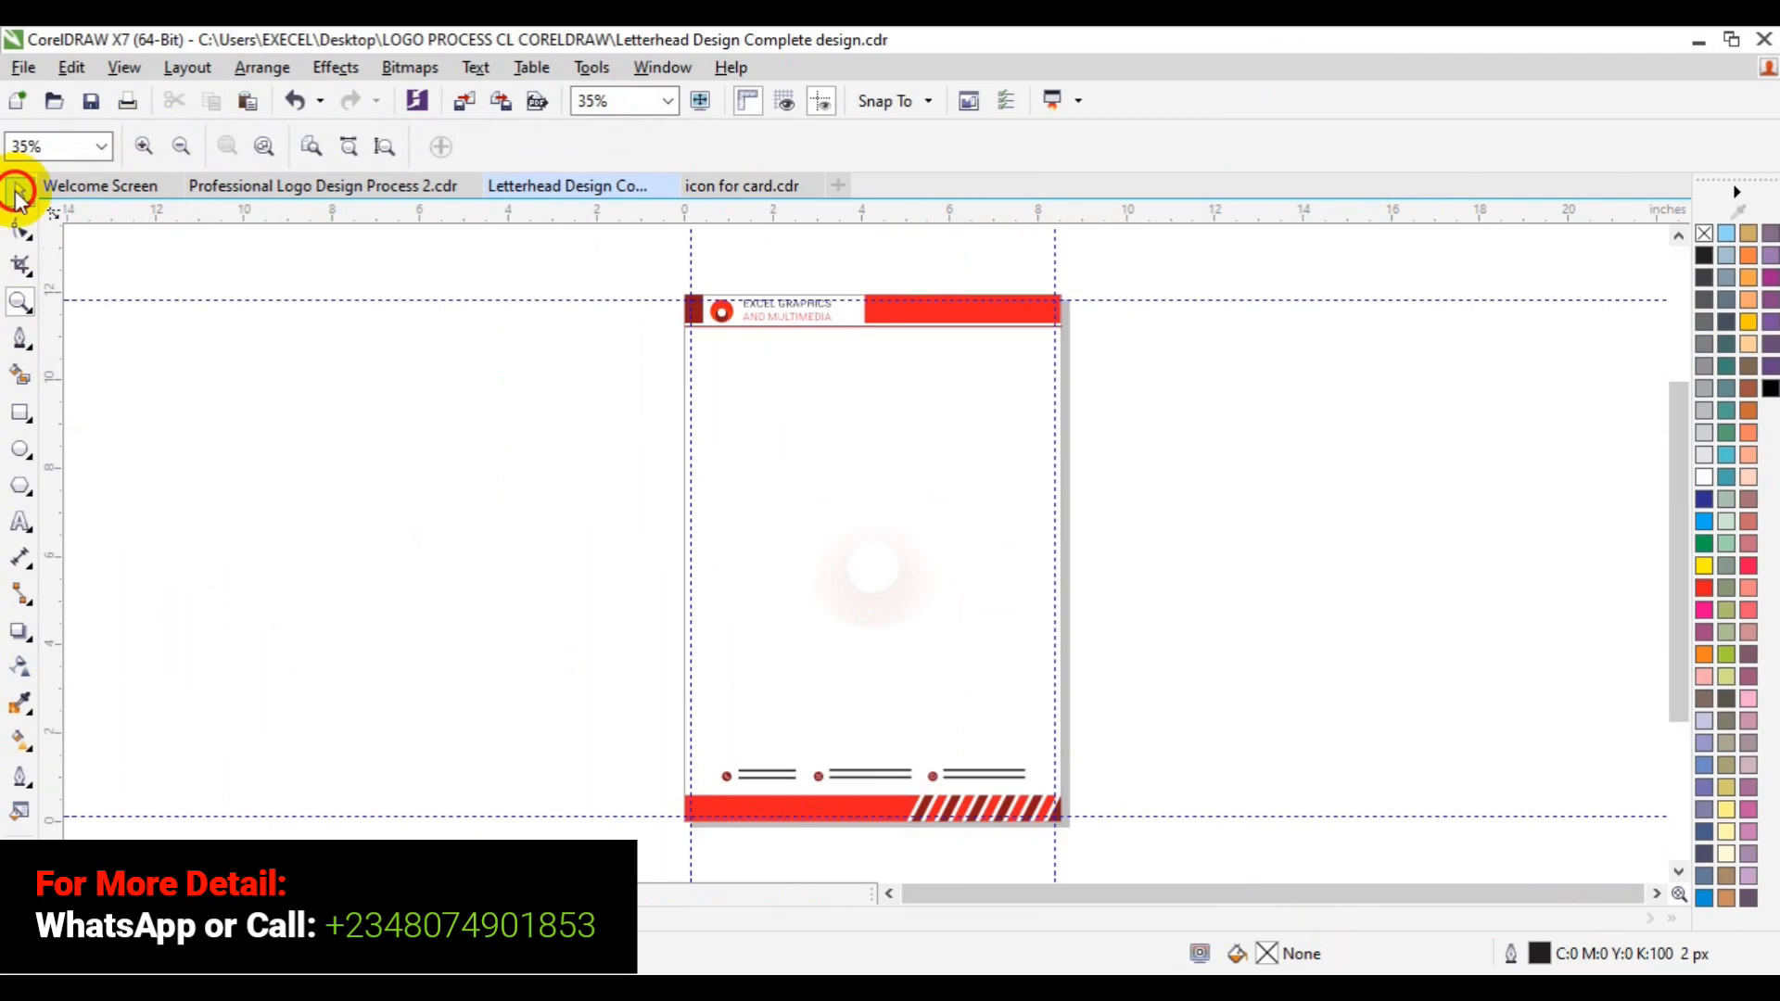
click(823, 379)
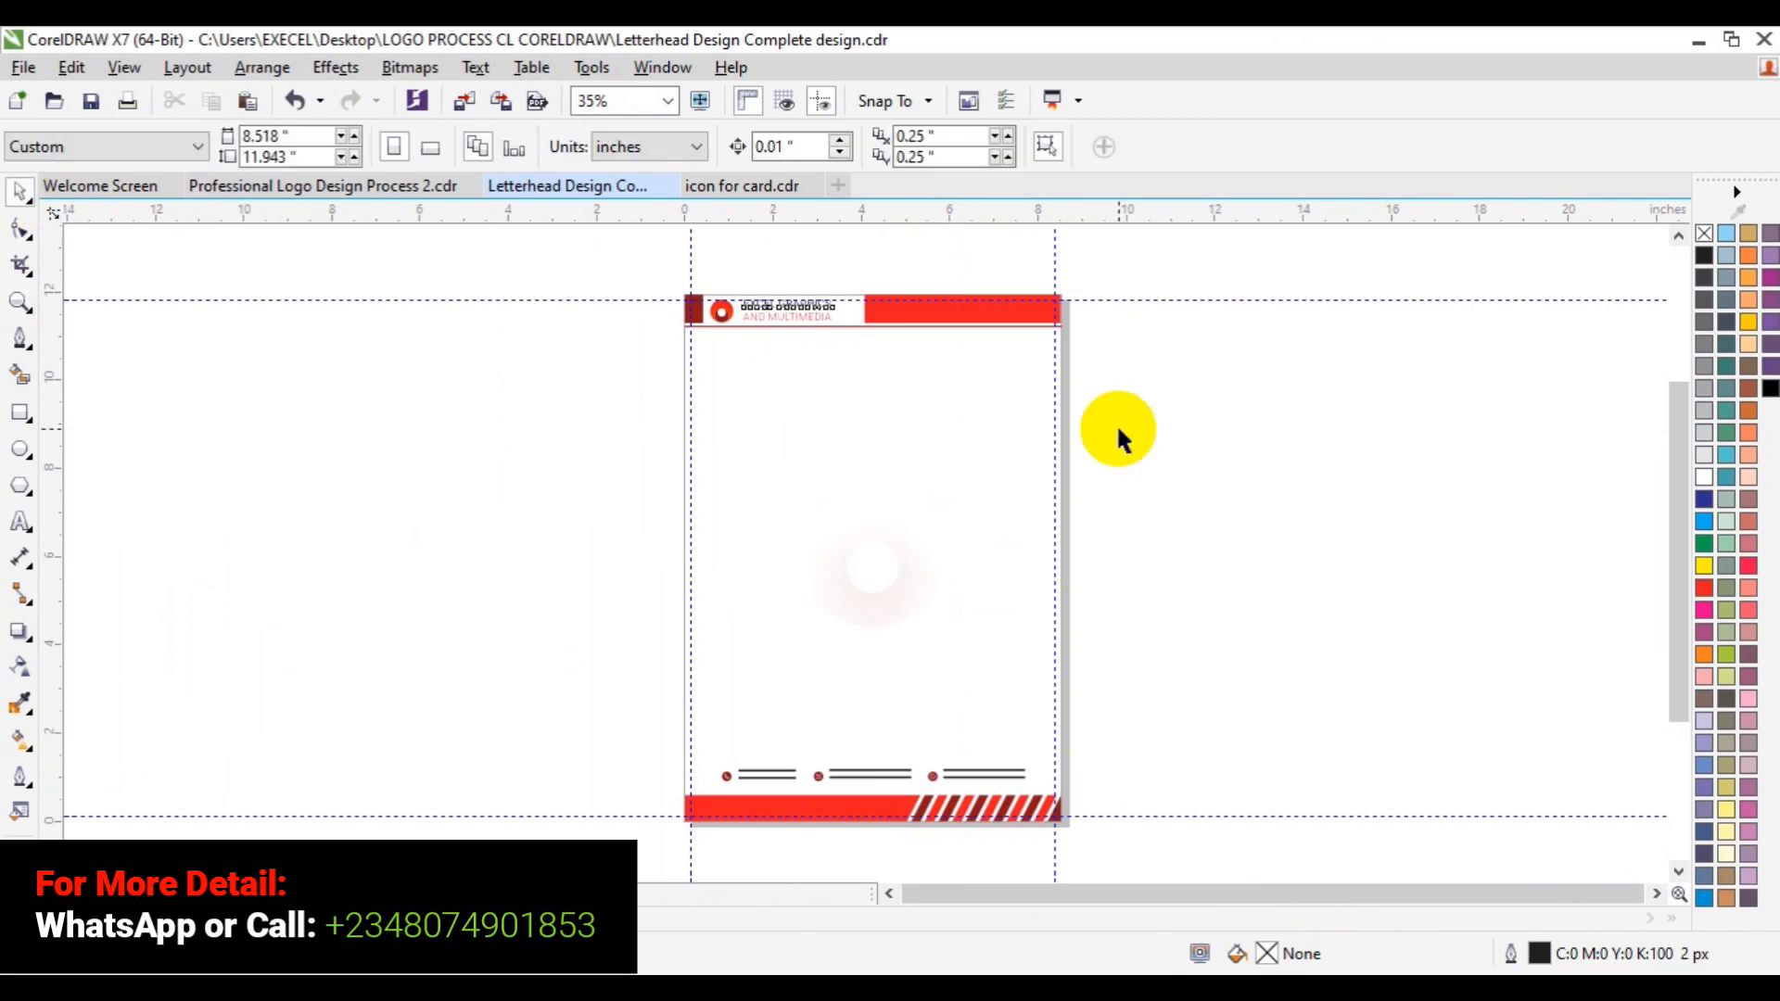
drag(884, 325, 1456, 500)
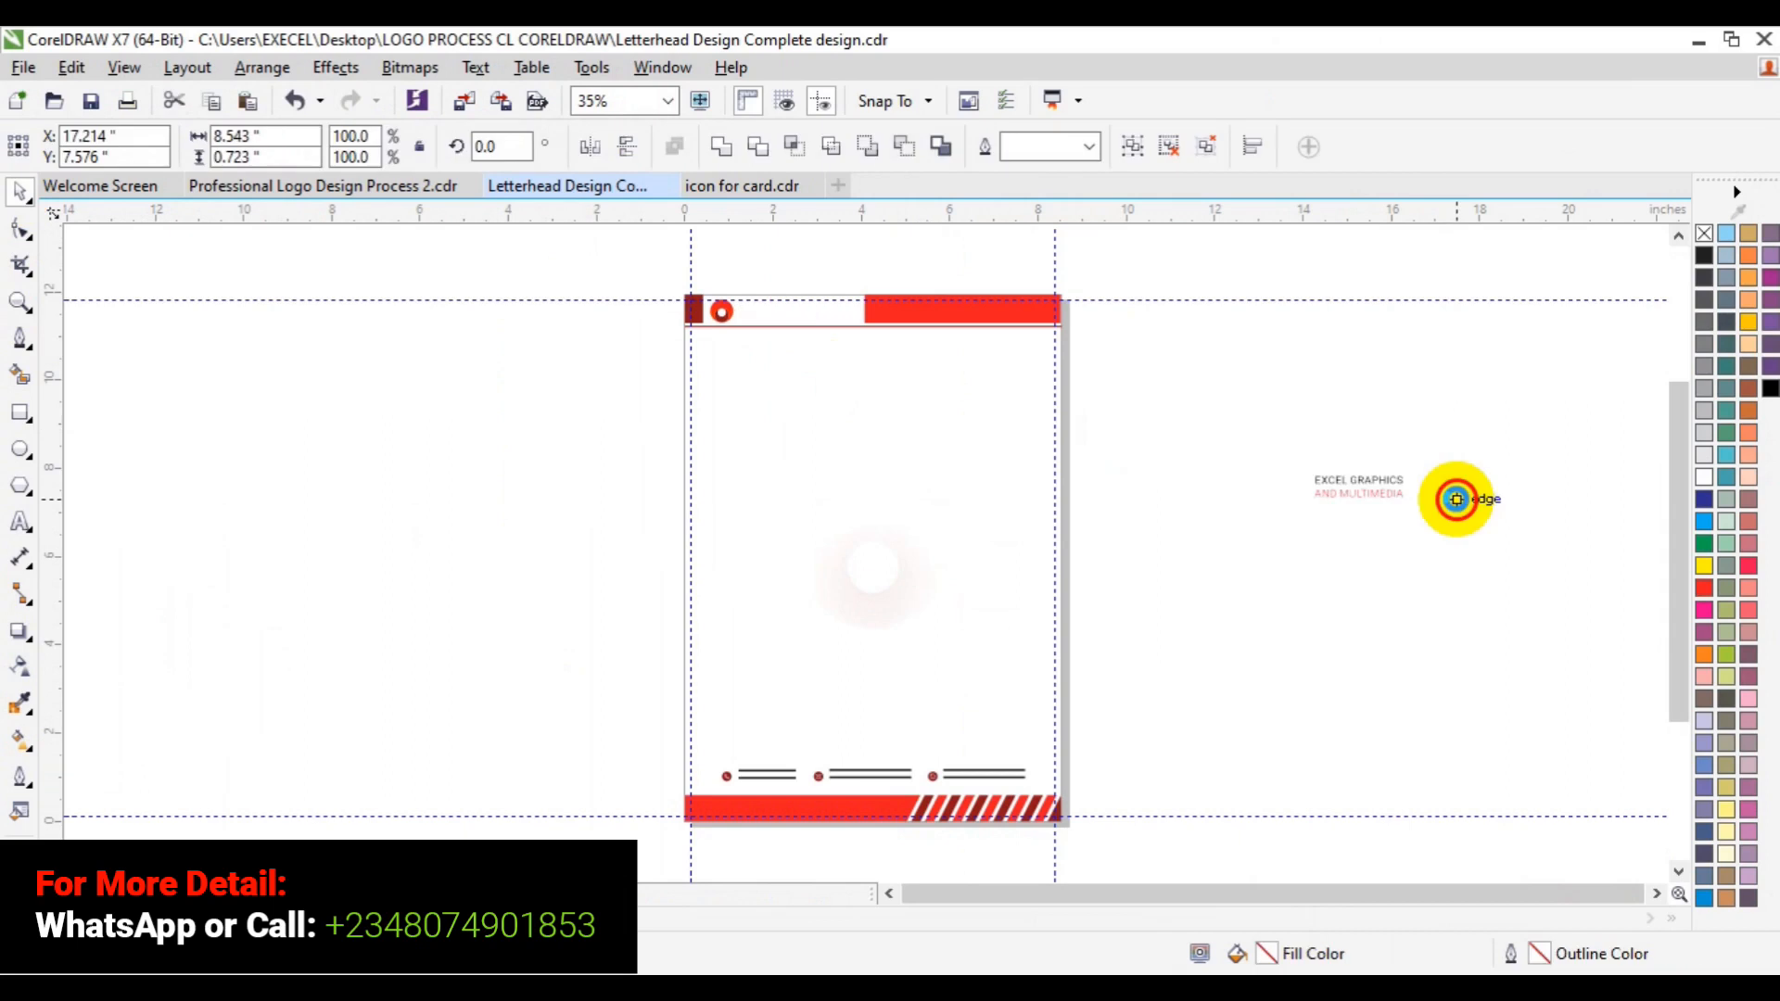
click(995, 535)
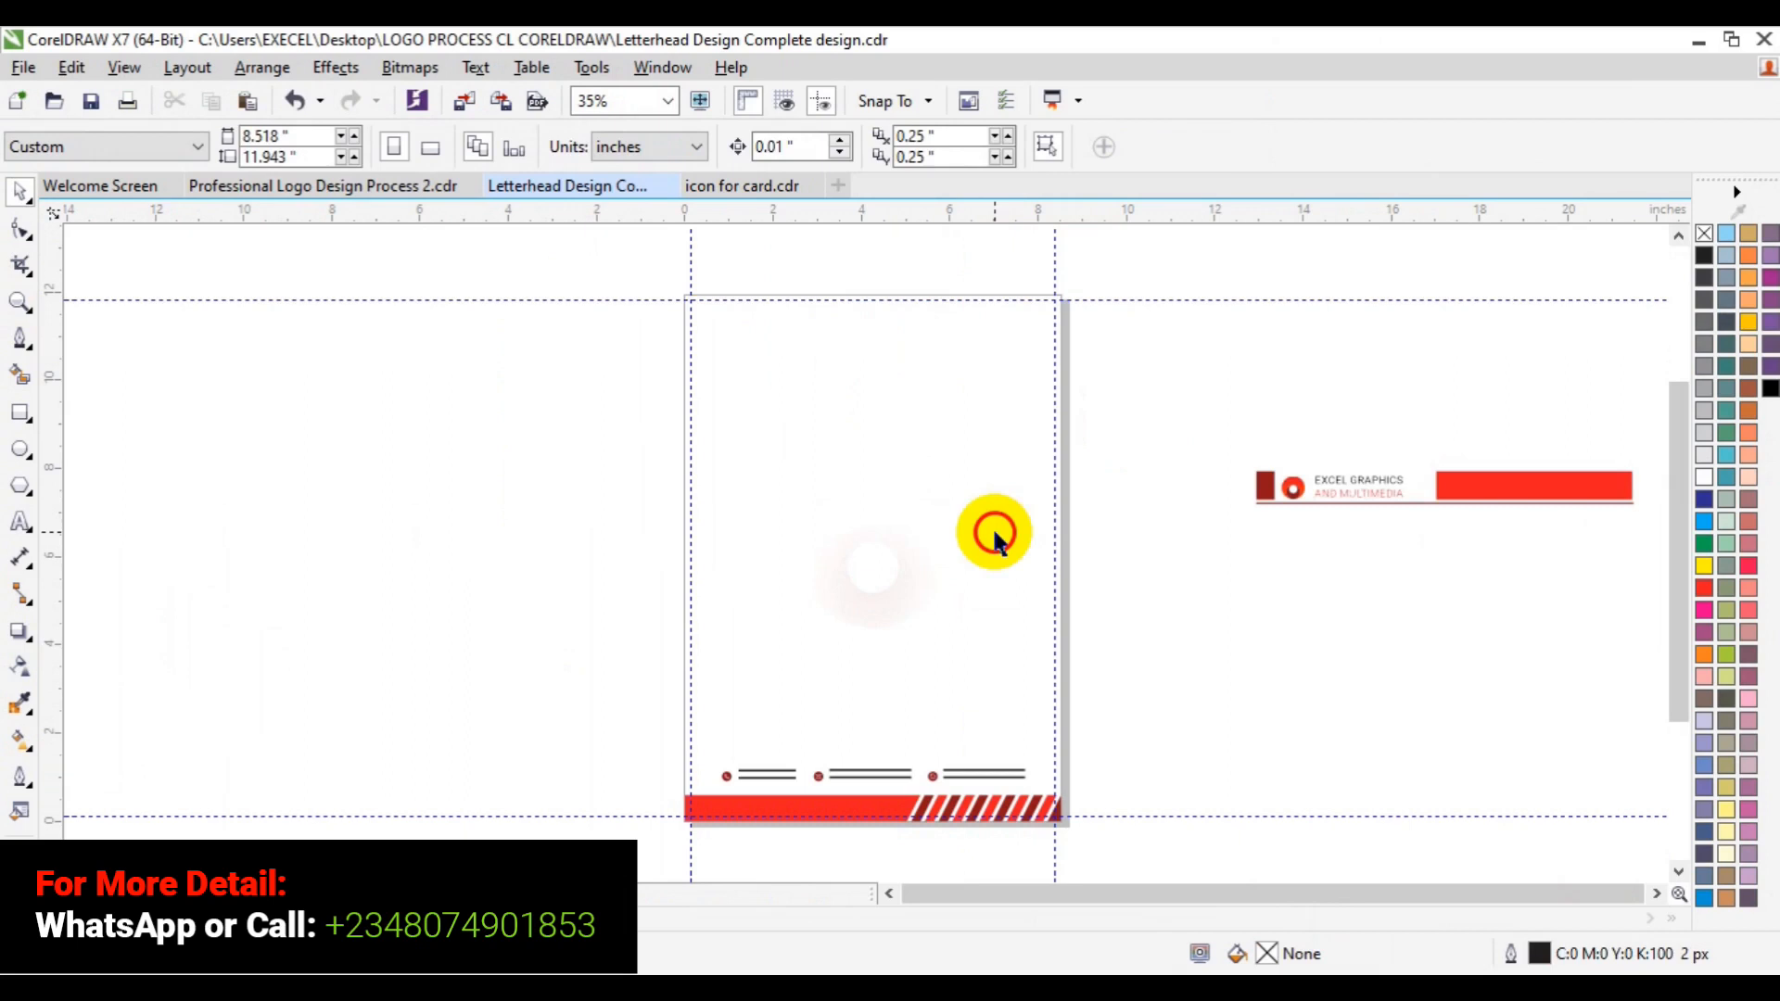
Remove the faded logo watermark from the page and delete the row of contact details above the footer bar.
click(863, 590)
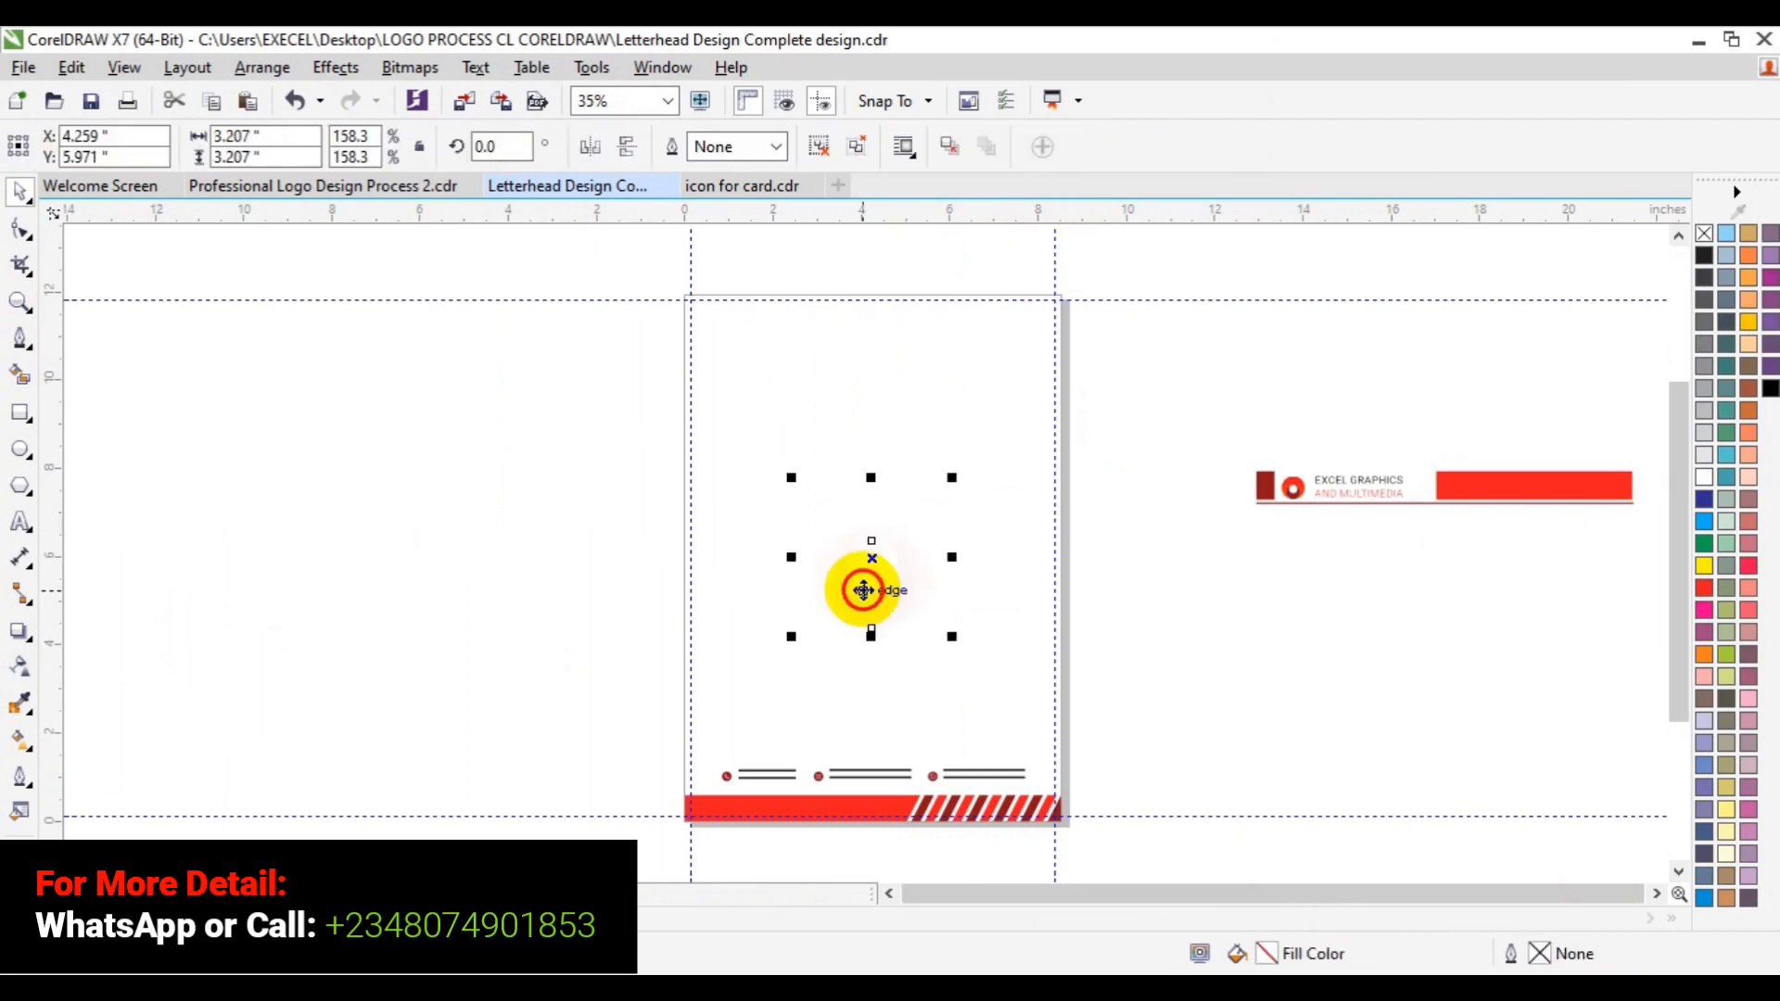
drag(863, 589, 357, 631)
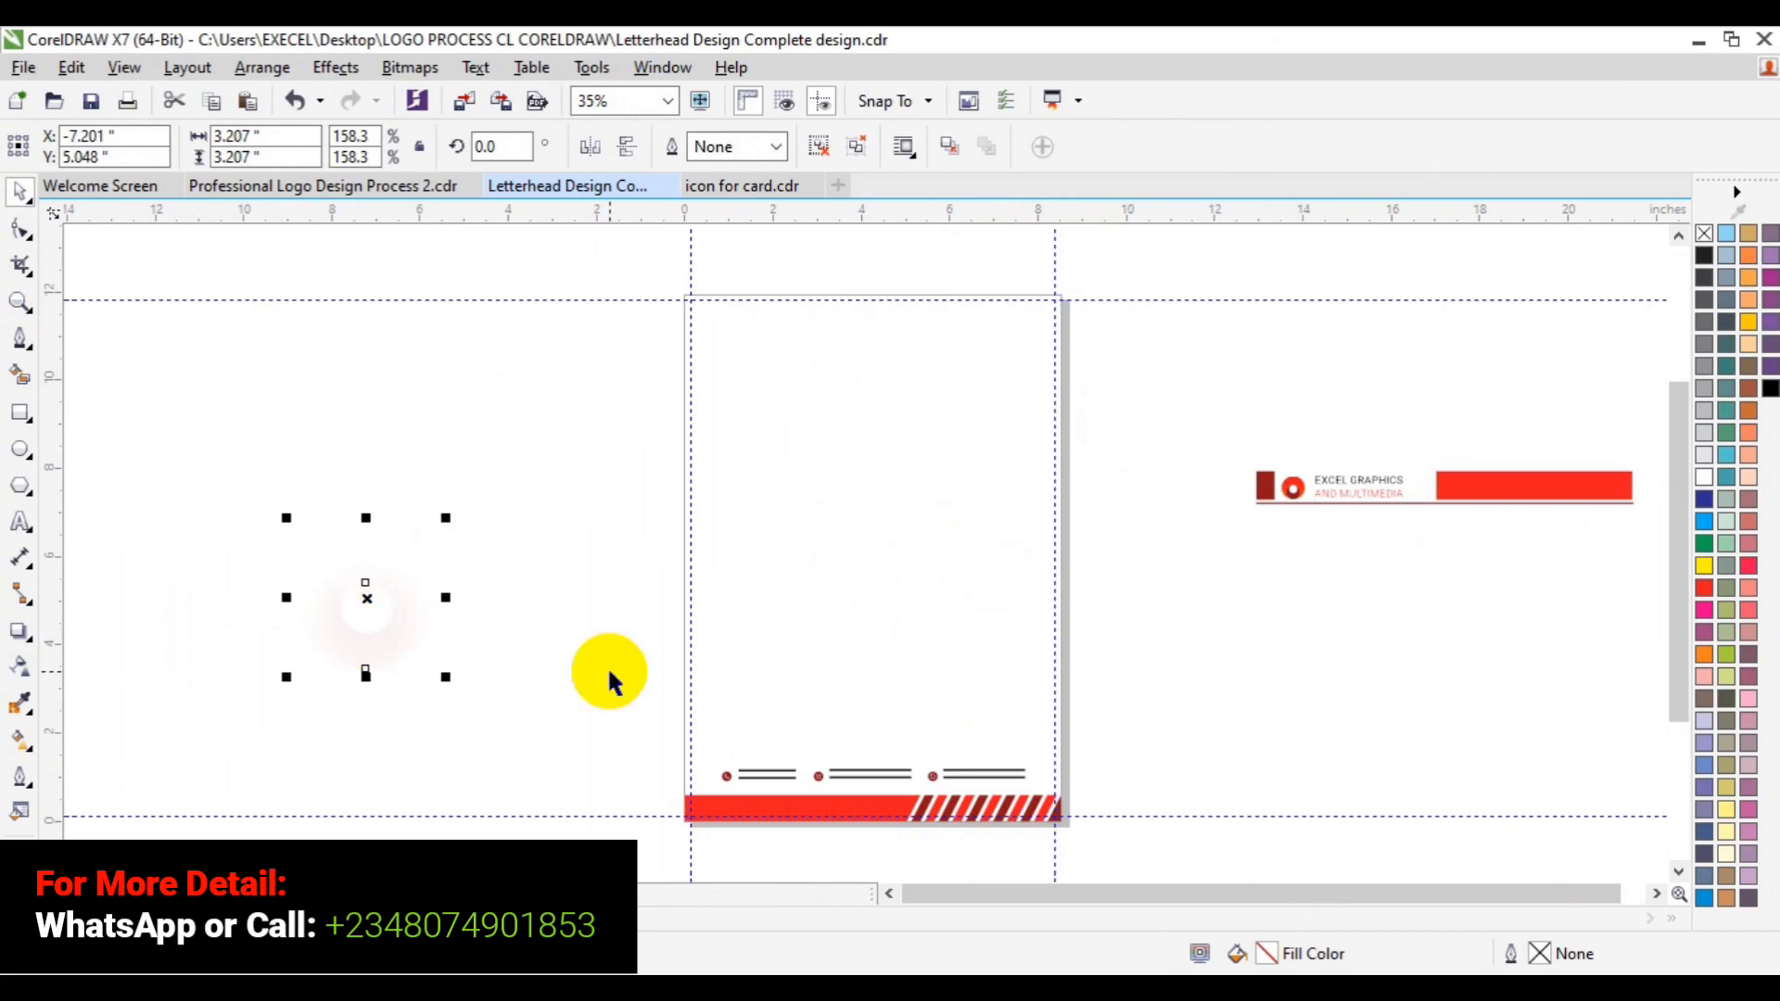
drag(577, 671, 1057, 783)
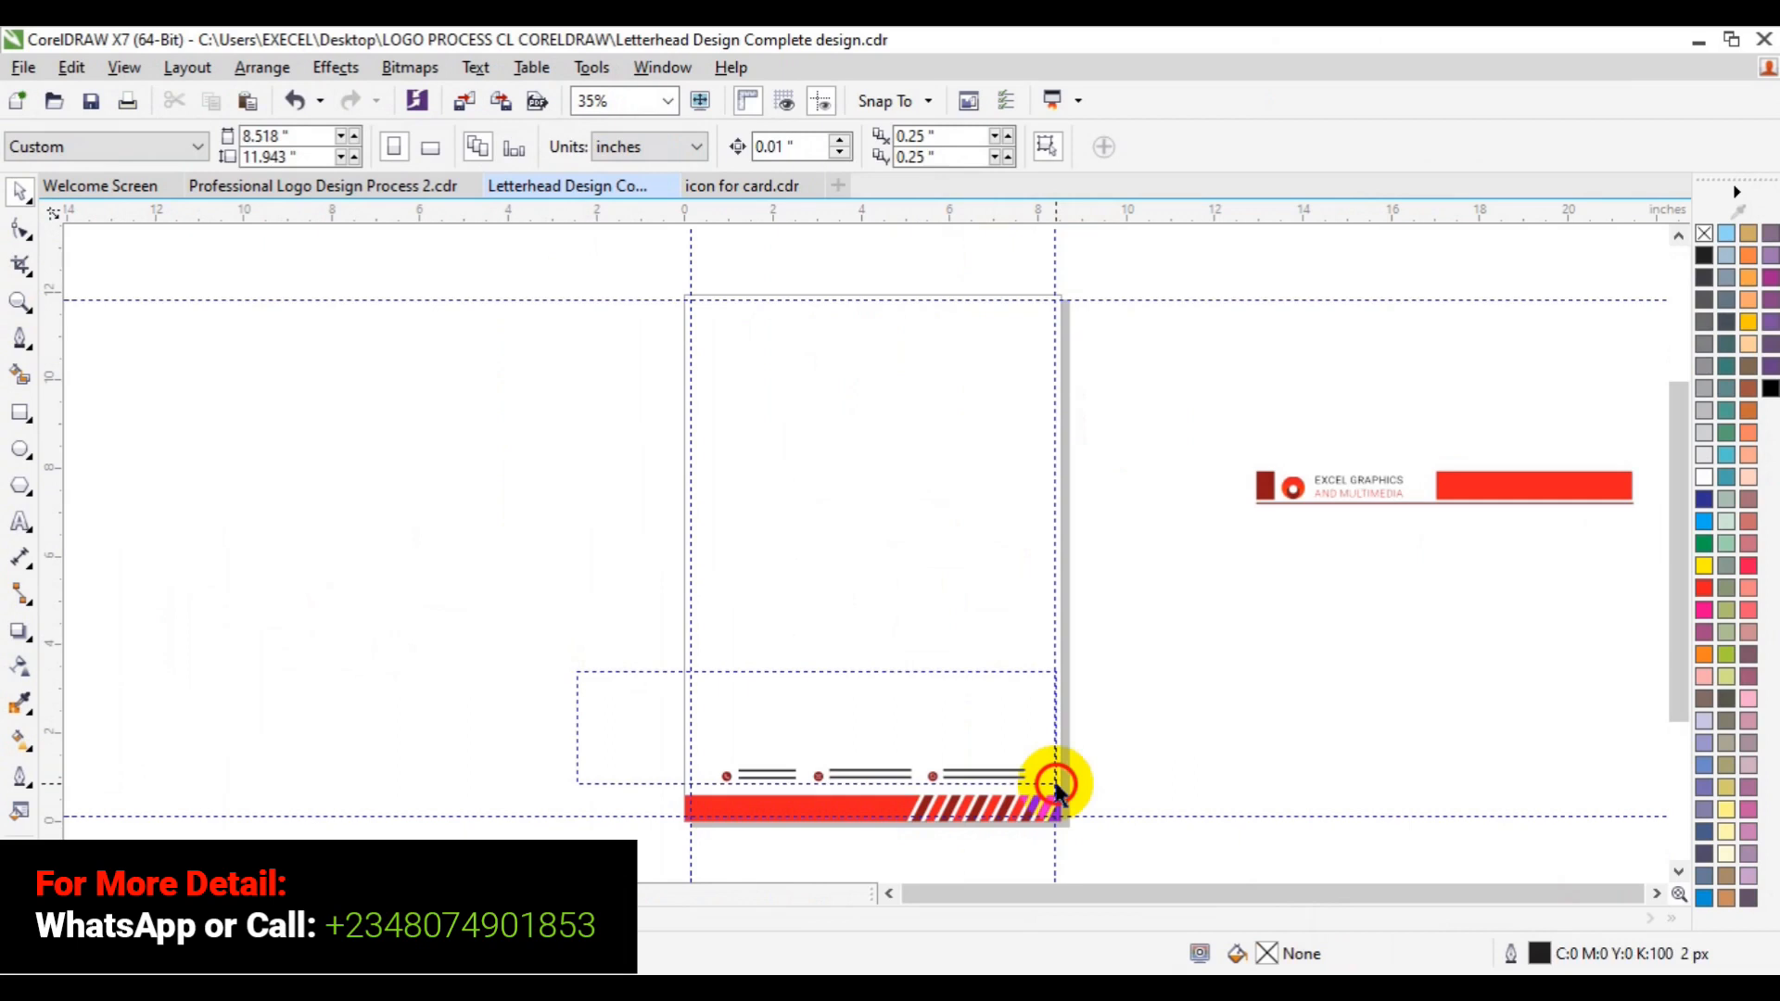
drag(1056, 785, 1064, 793)
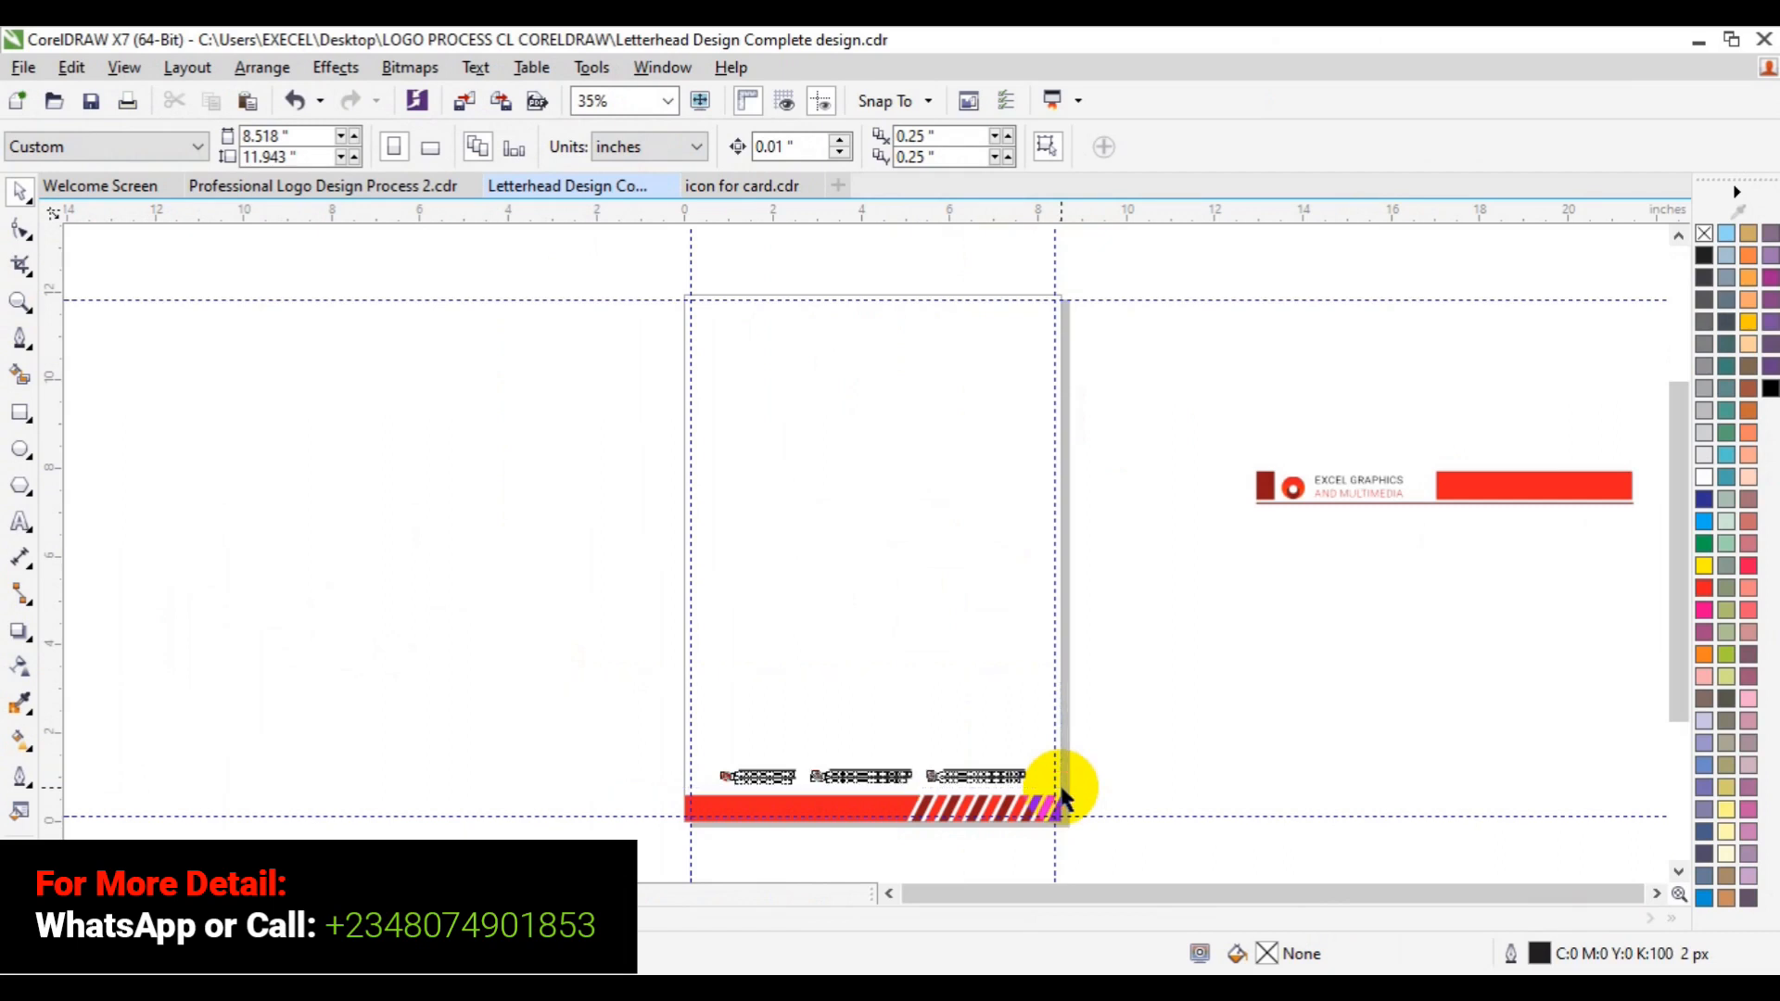
key(Delete)
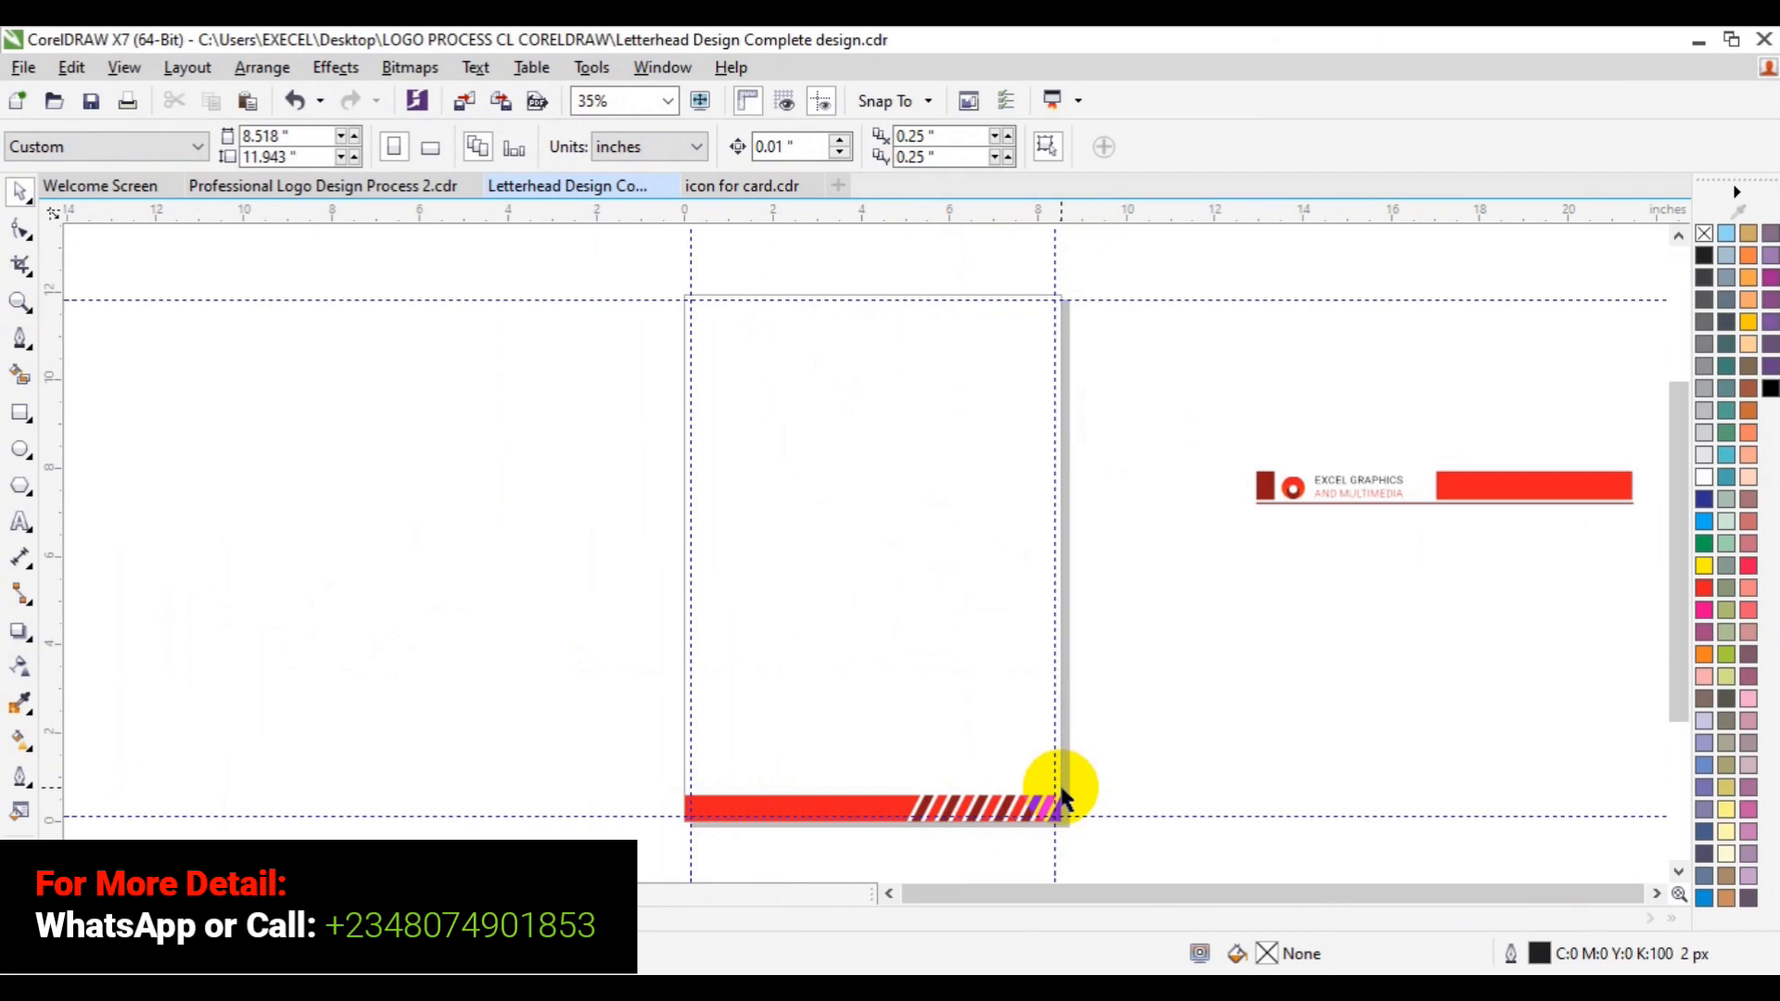
Delete the dark red block, the red bar and the thin line around the moved header logo.
click(1267, 496)
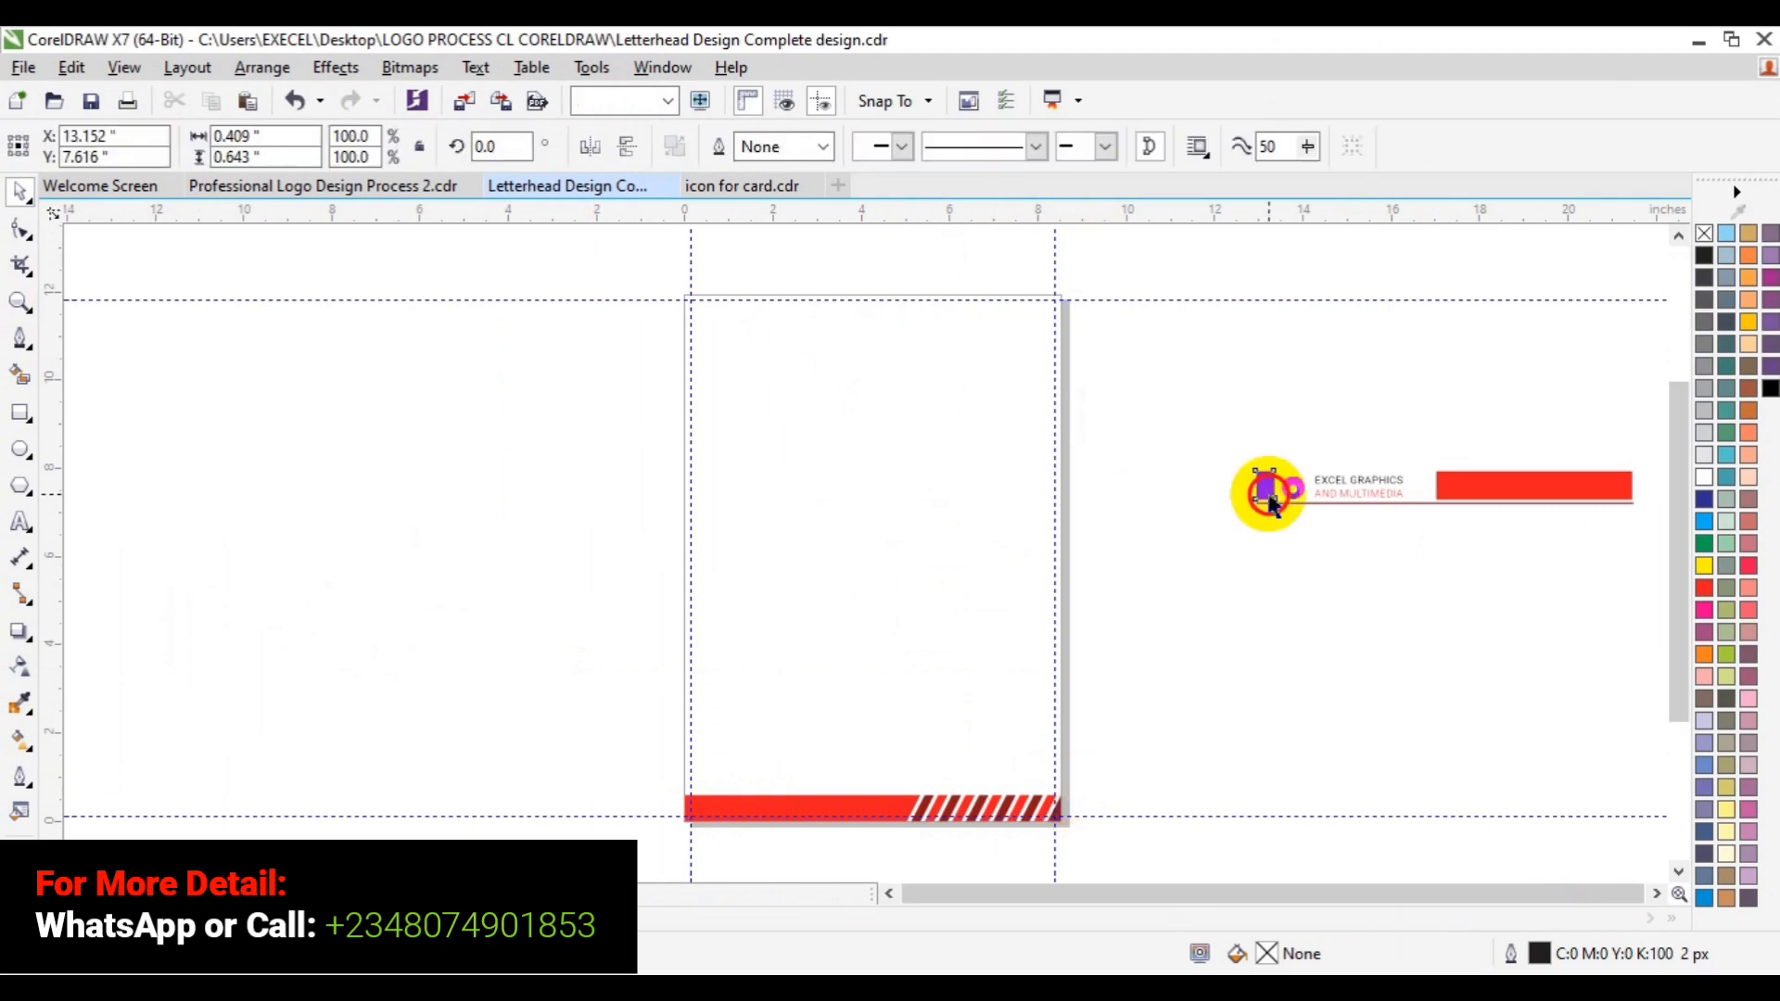
click(1518, 503)
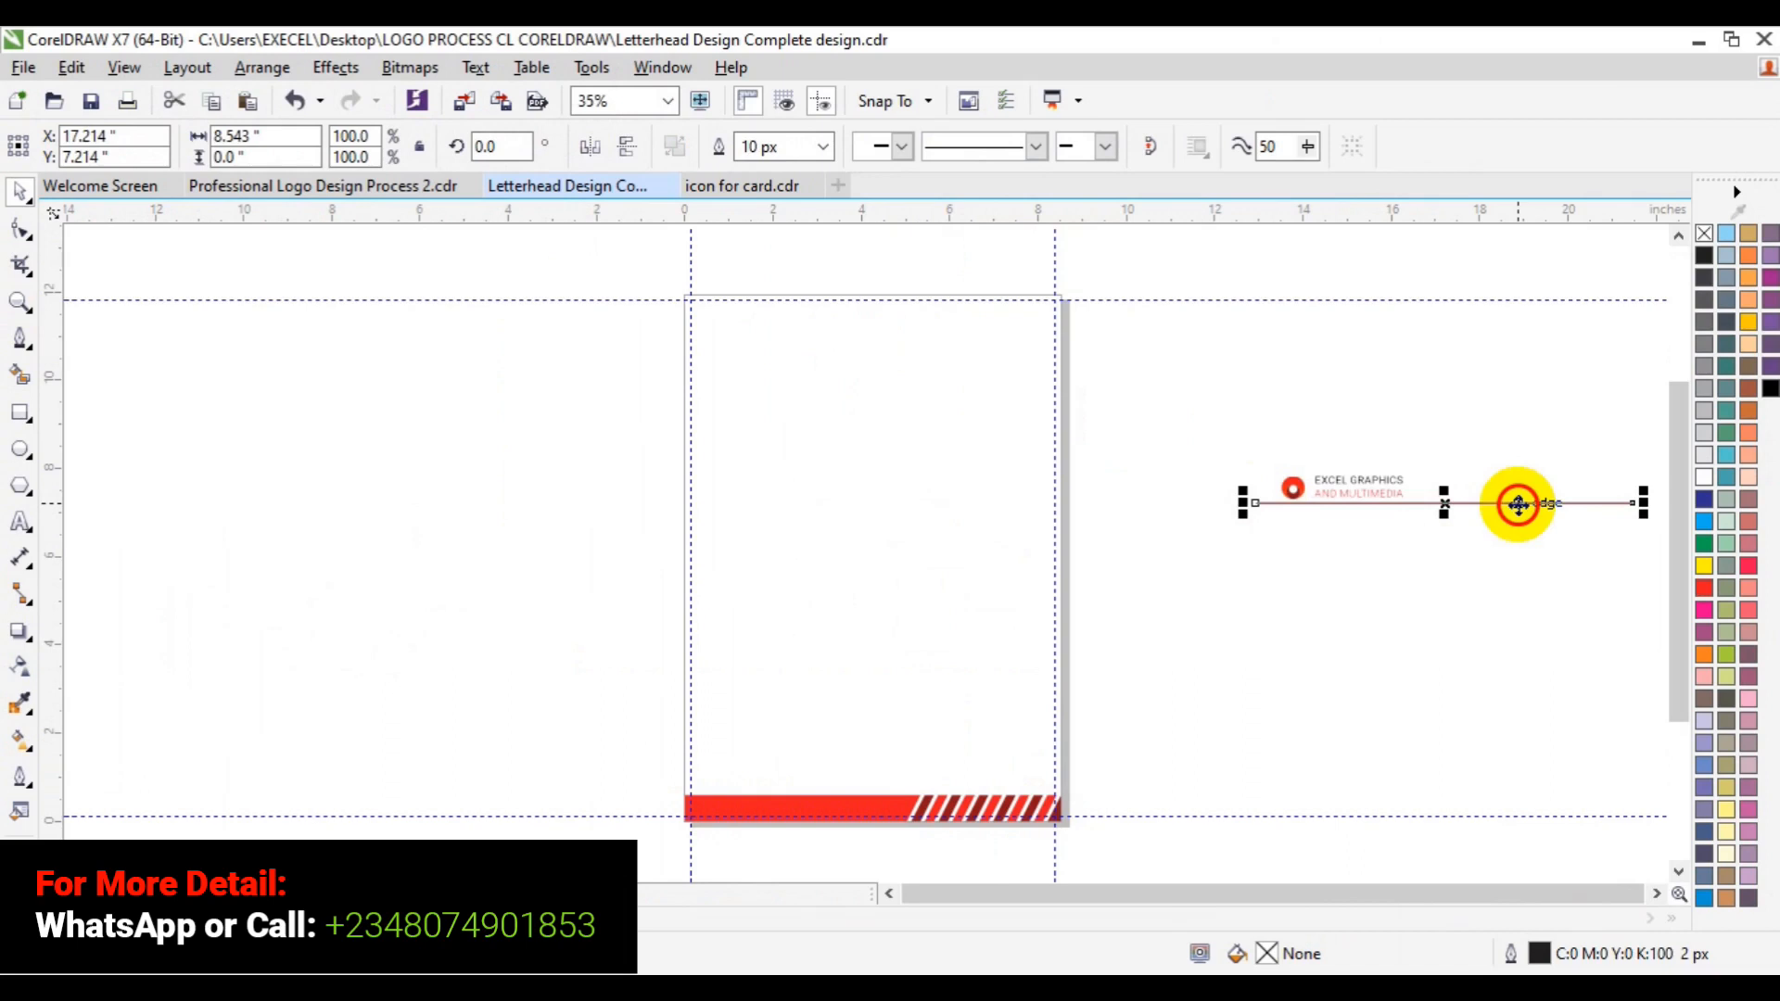
key(Delete)
Center the logo and company name group on the page and enlarge it to about 5.44 by 1.02 inches.
click(1364, 485)
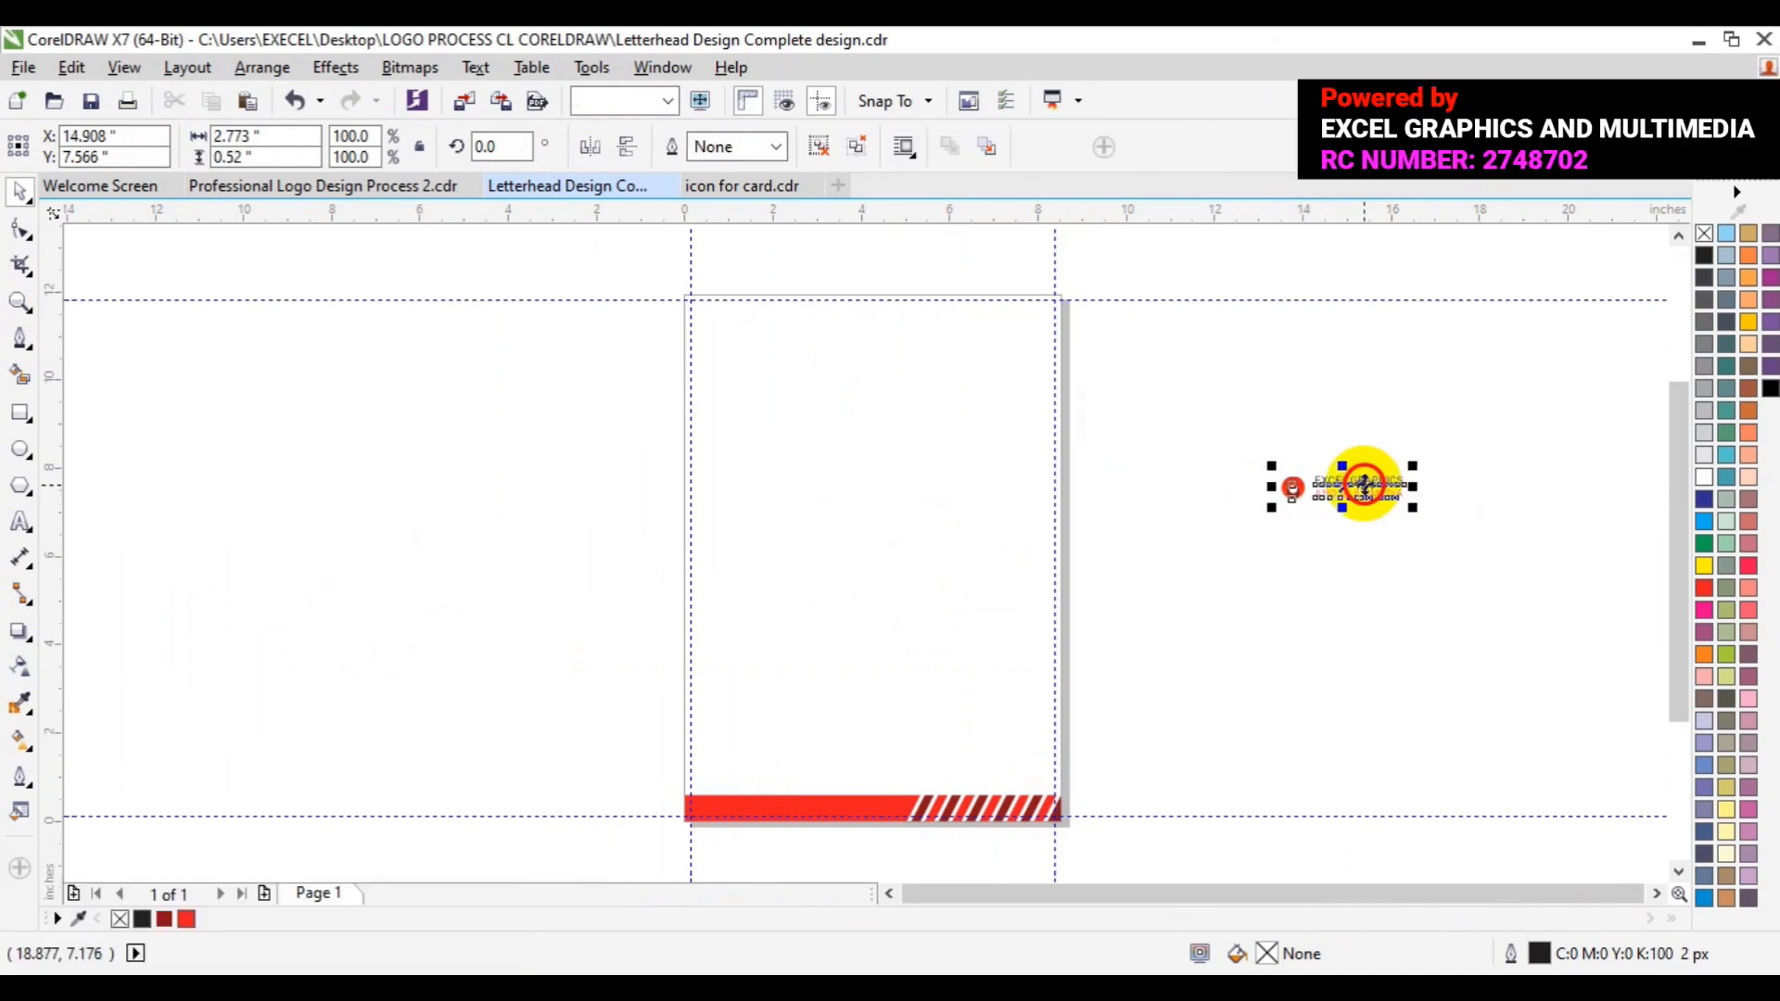
key(p)
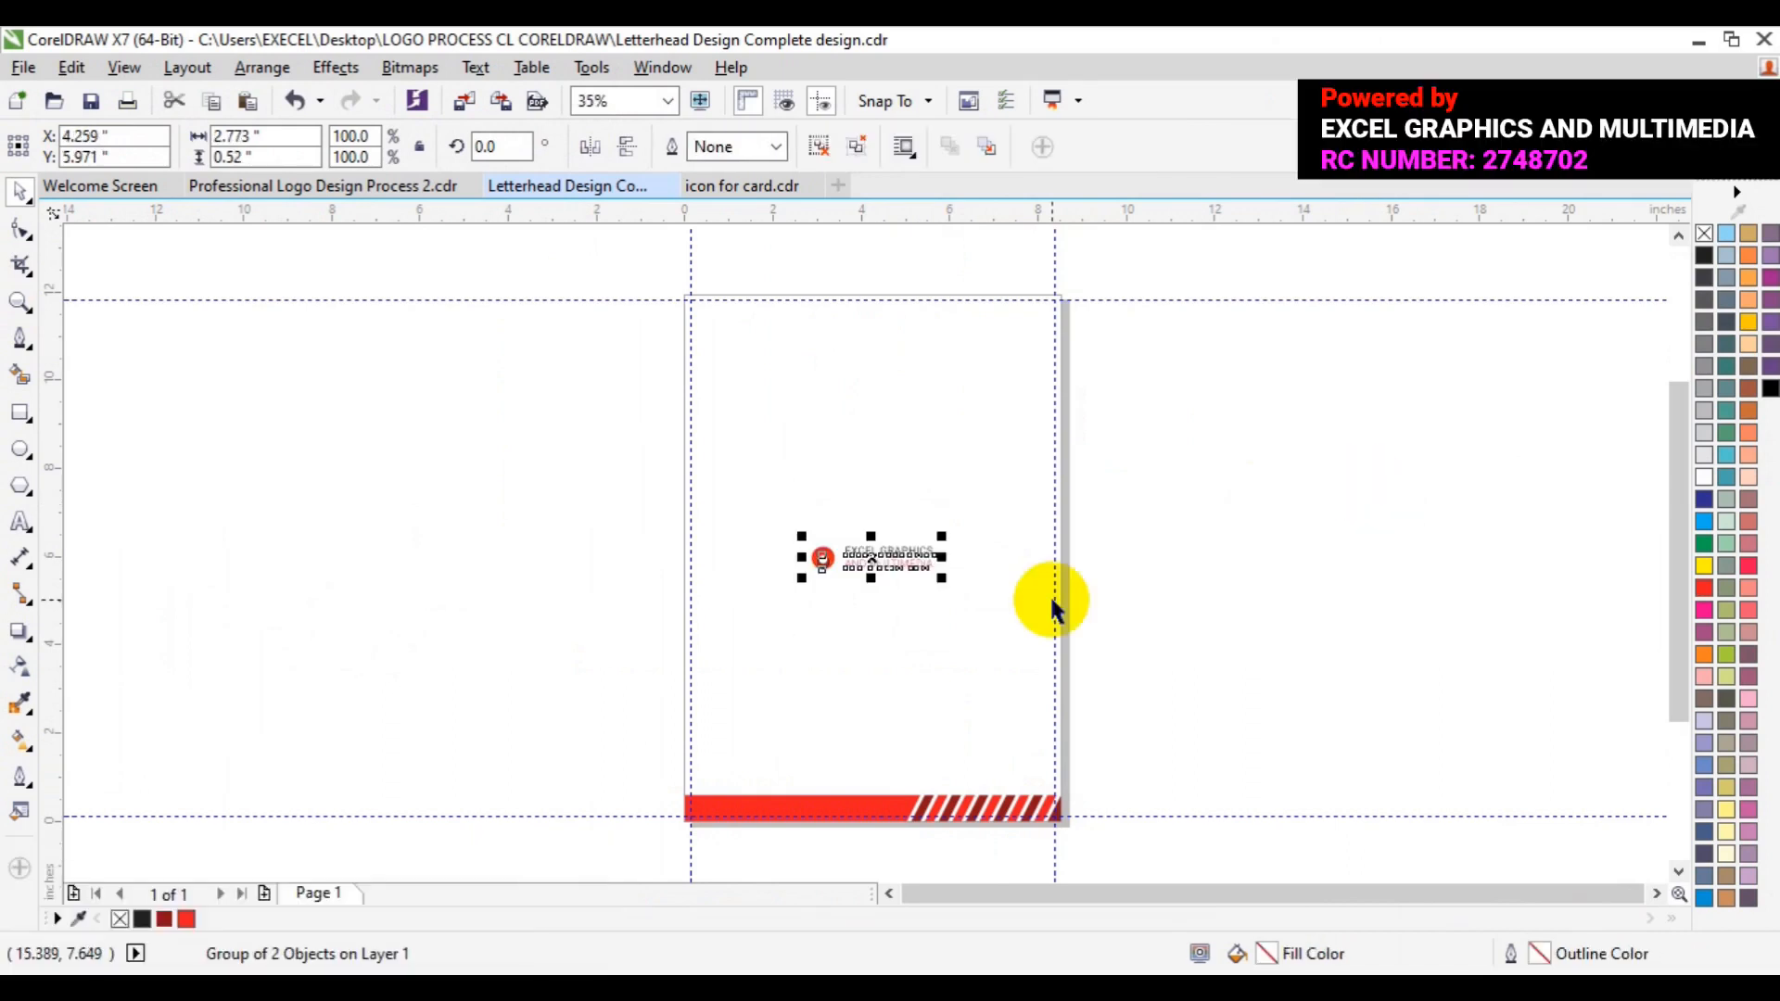
drag(942, 576, 1018, 608)
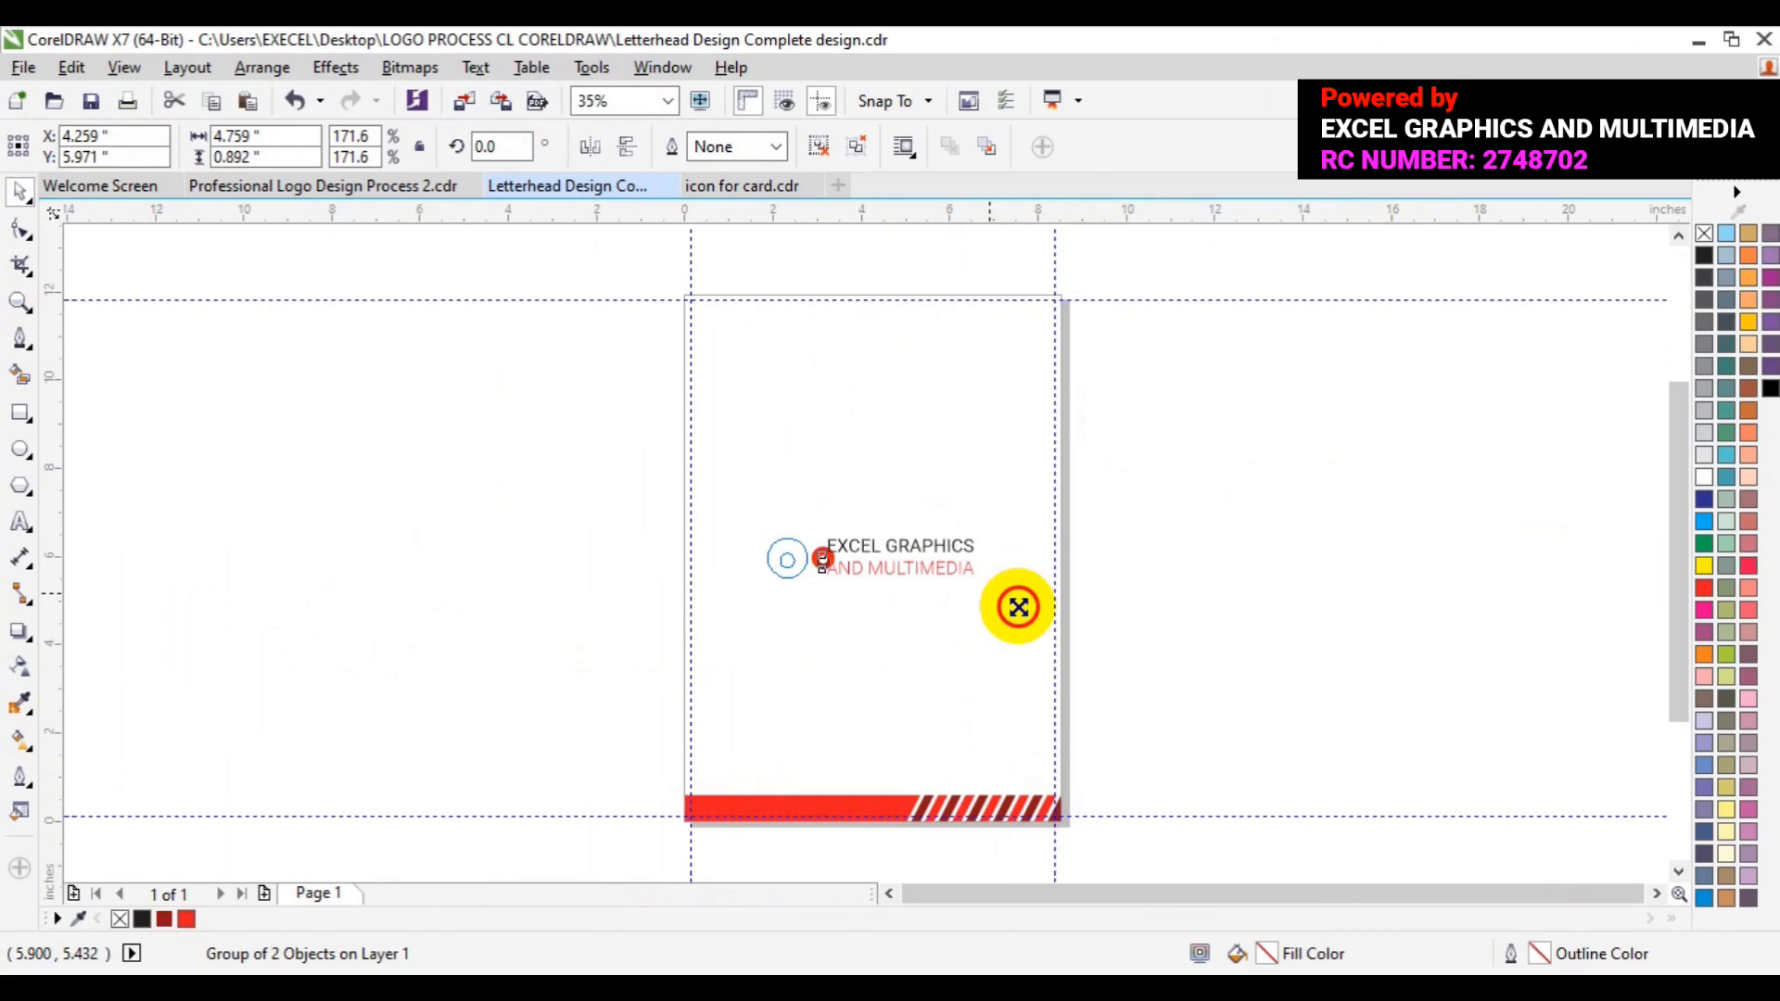
drag(1018, 608, 1018, 607)
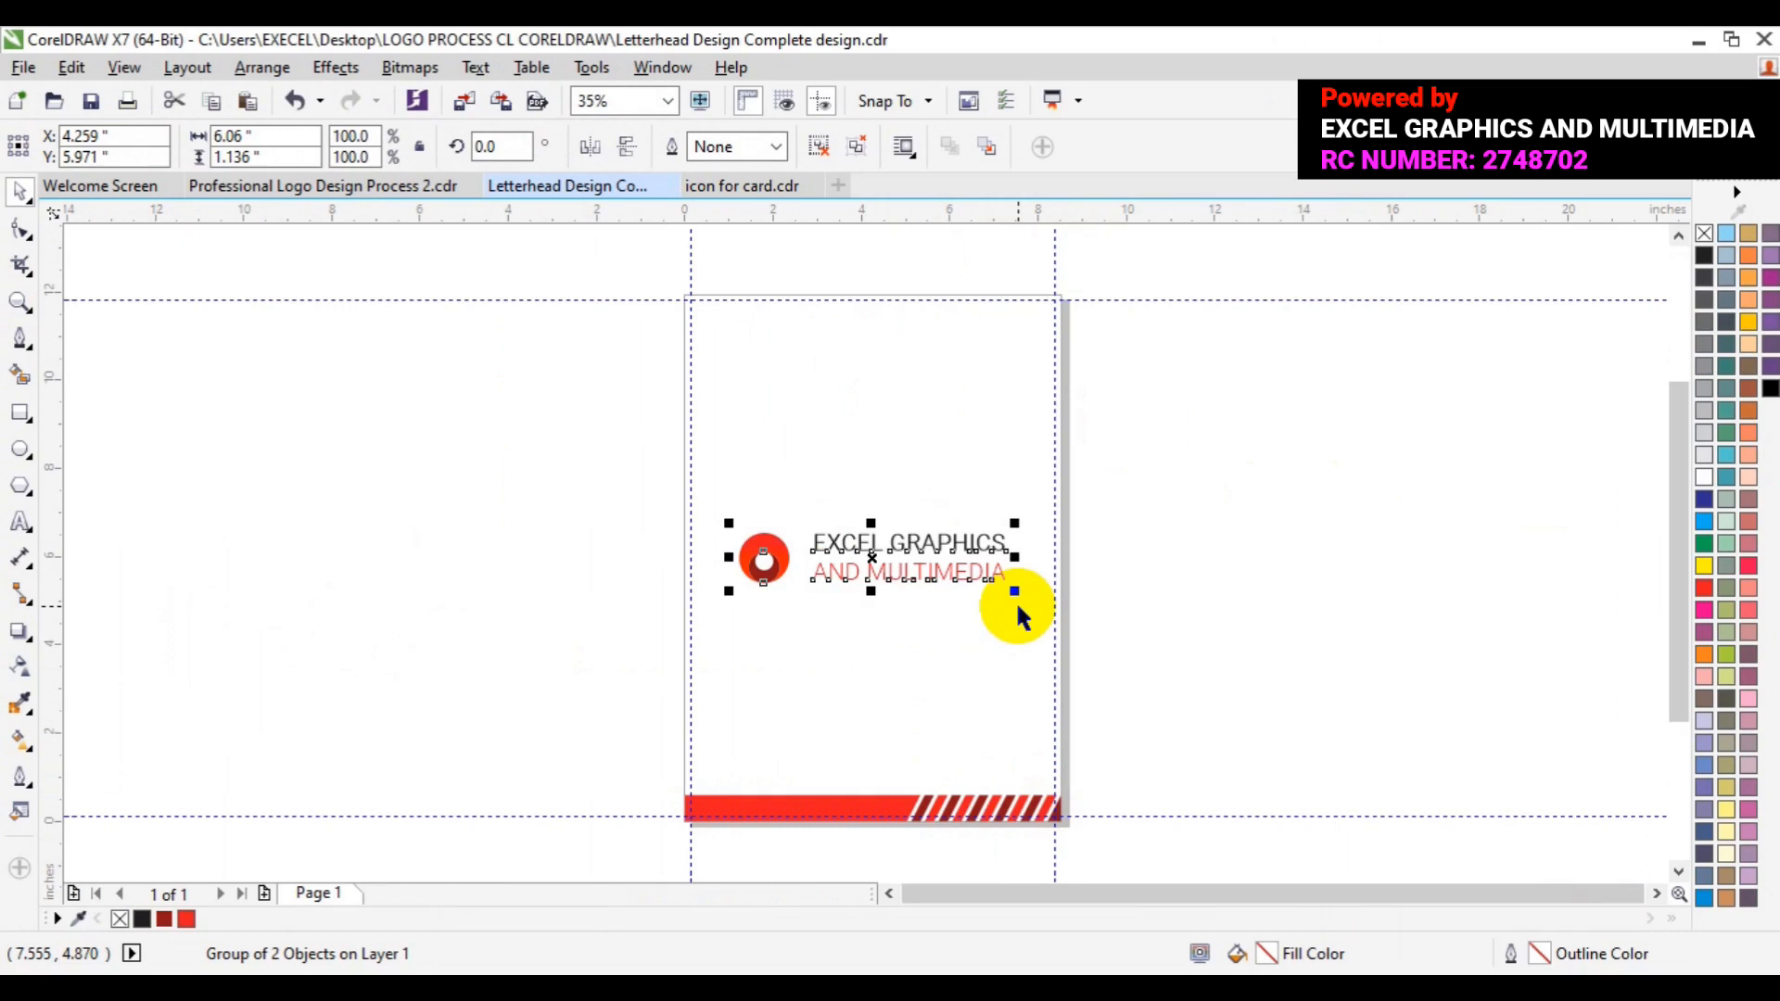
drag(1016, 605, 1015, 596)
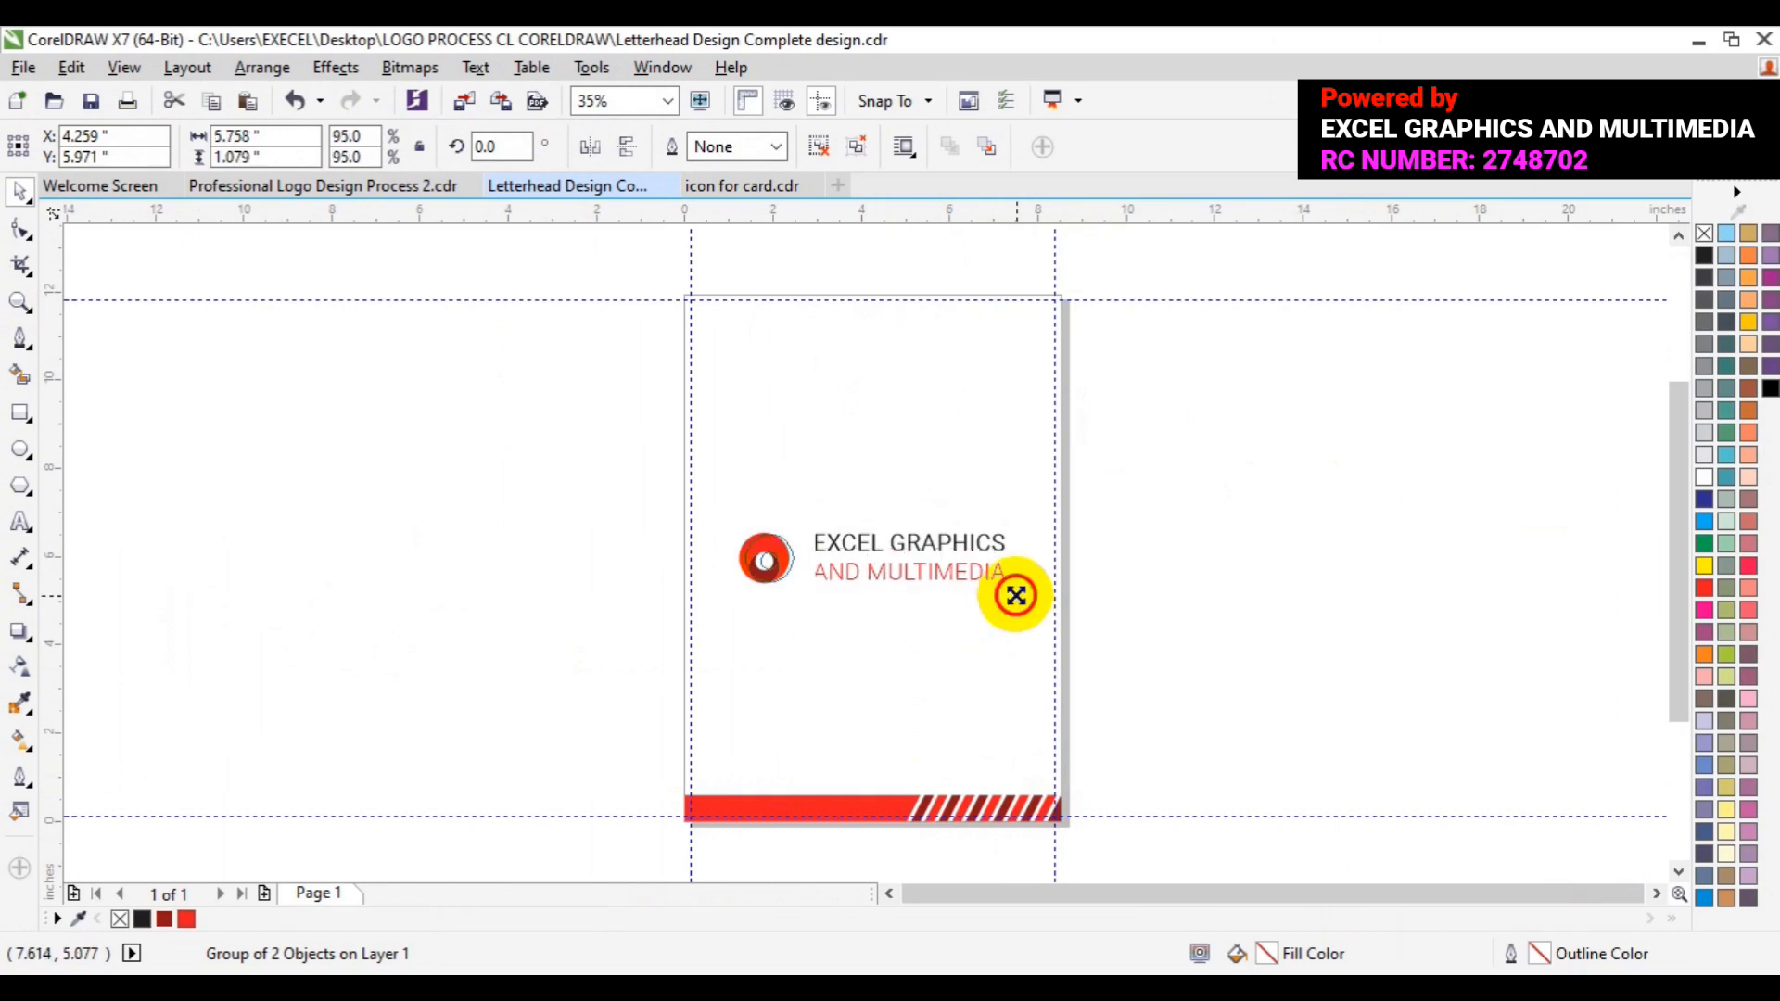
drag(1016, 596, 1013, 596)
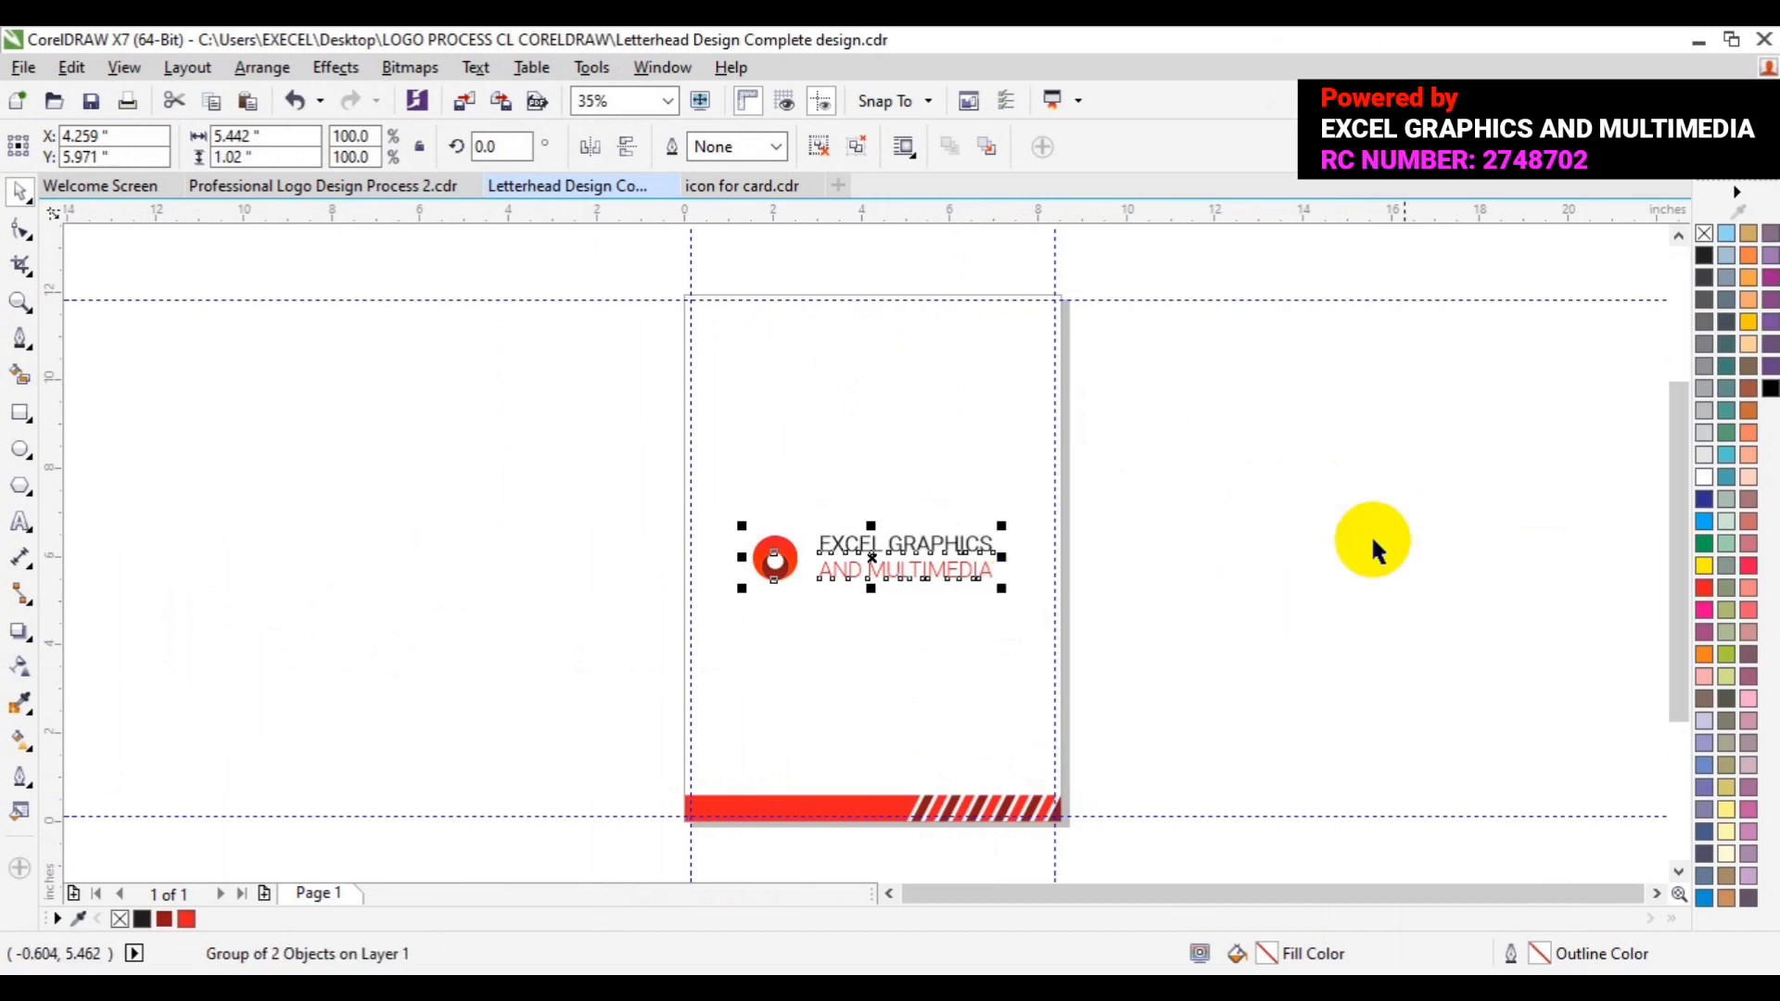
click(560, 544)
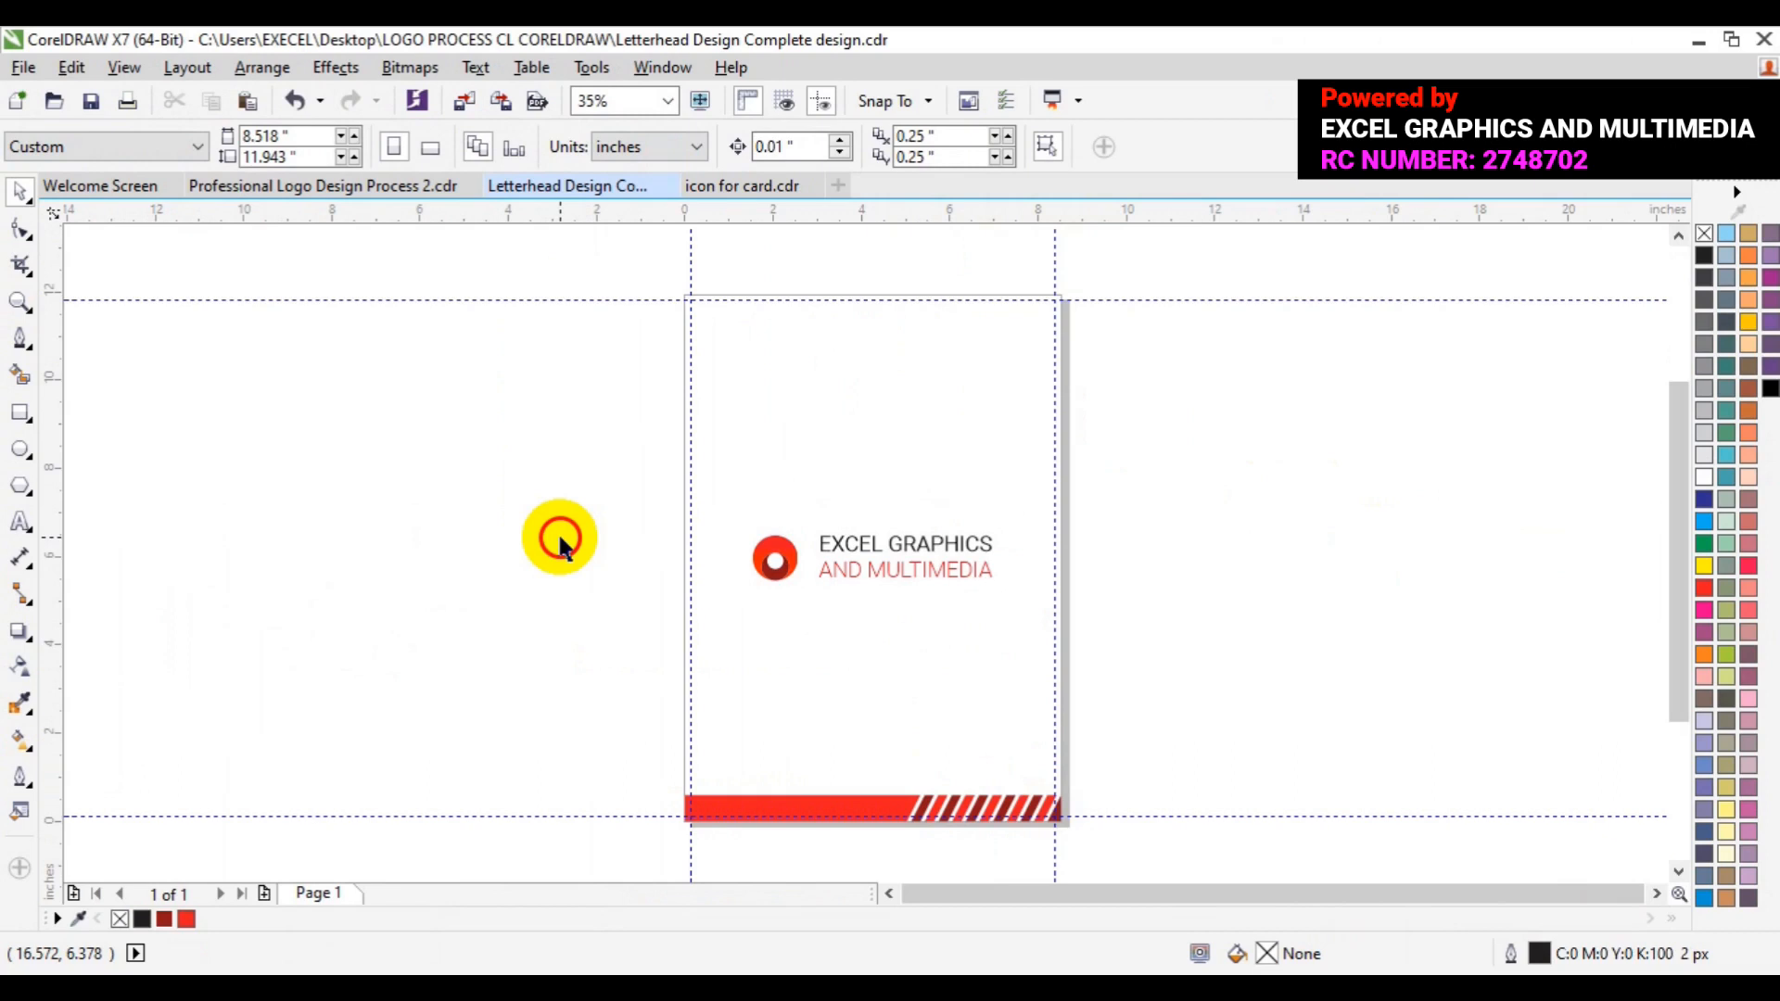
Save the drawing as a separate CorelDRAW file named "Business Folder Design Complete design".
click(24, 70)
click(147, 316)
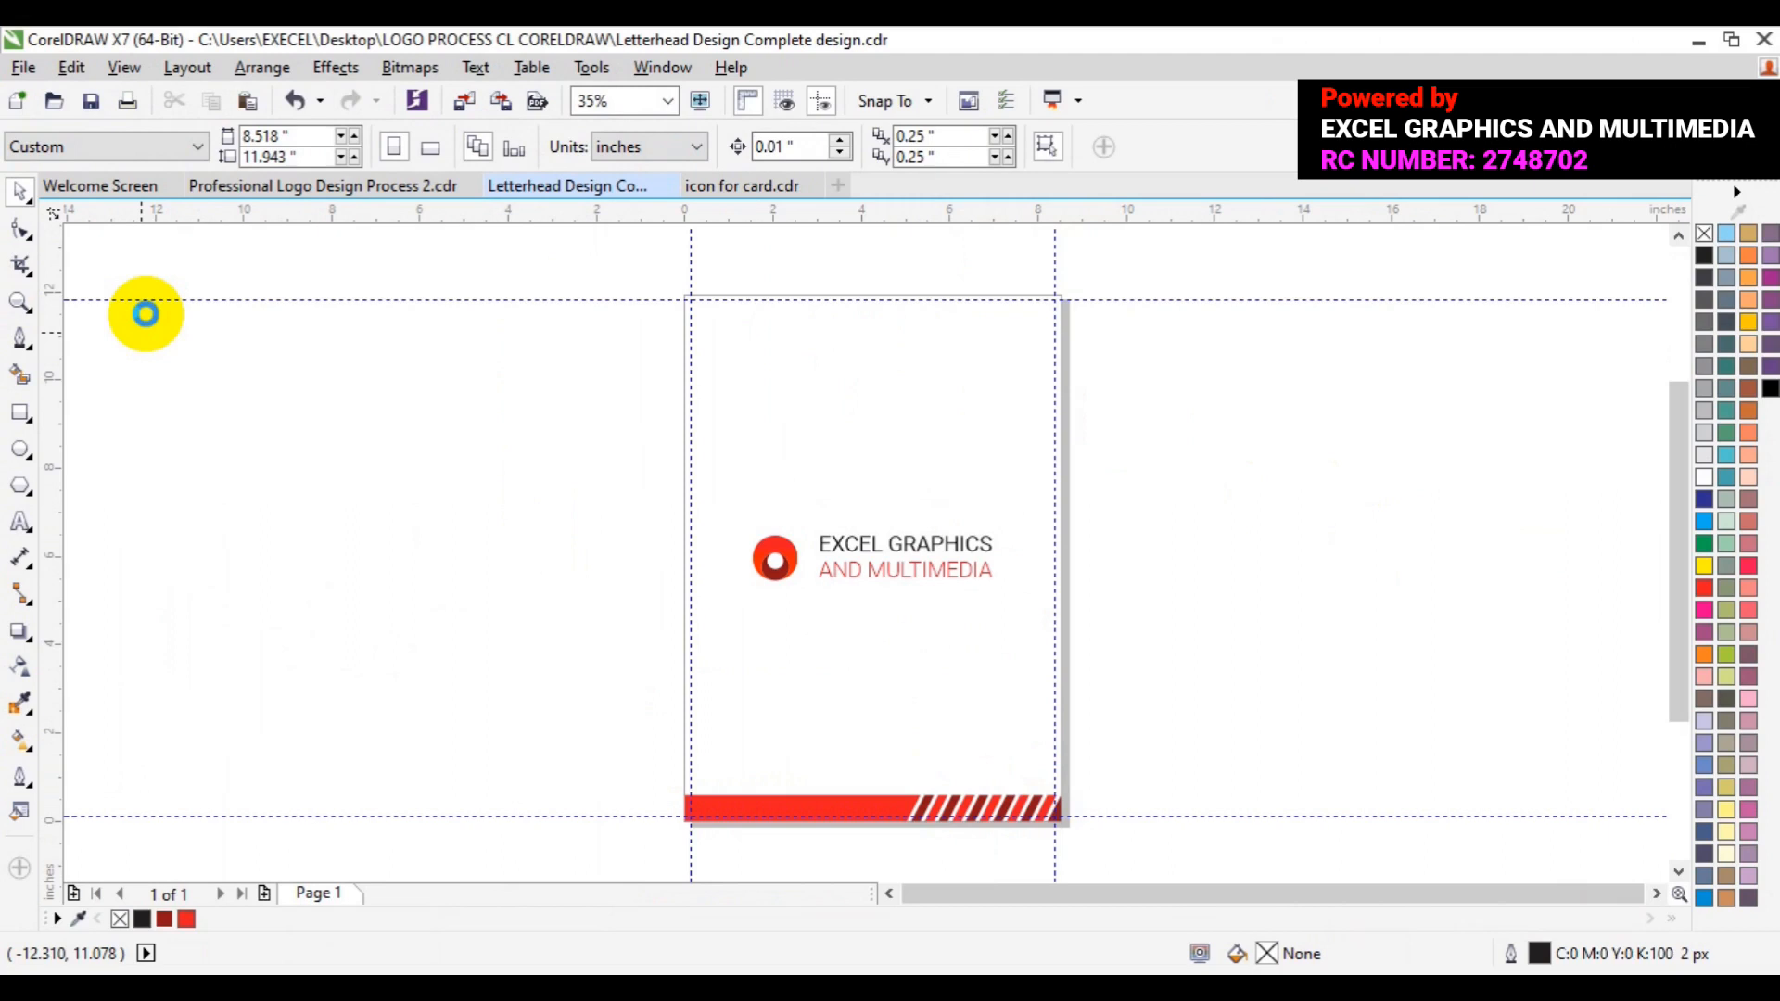
key(ctrl+shift+s)
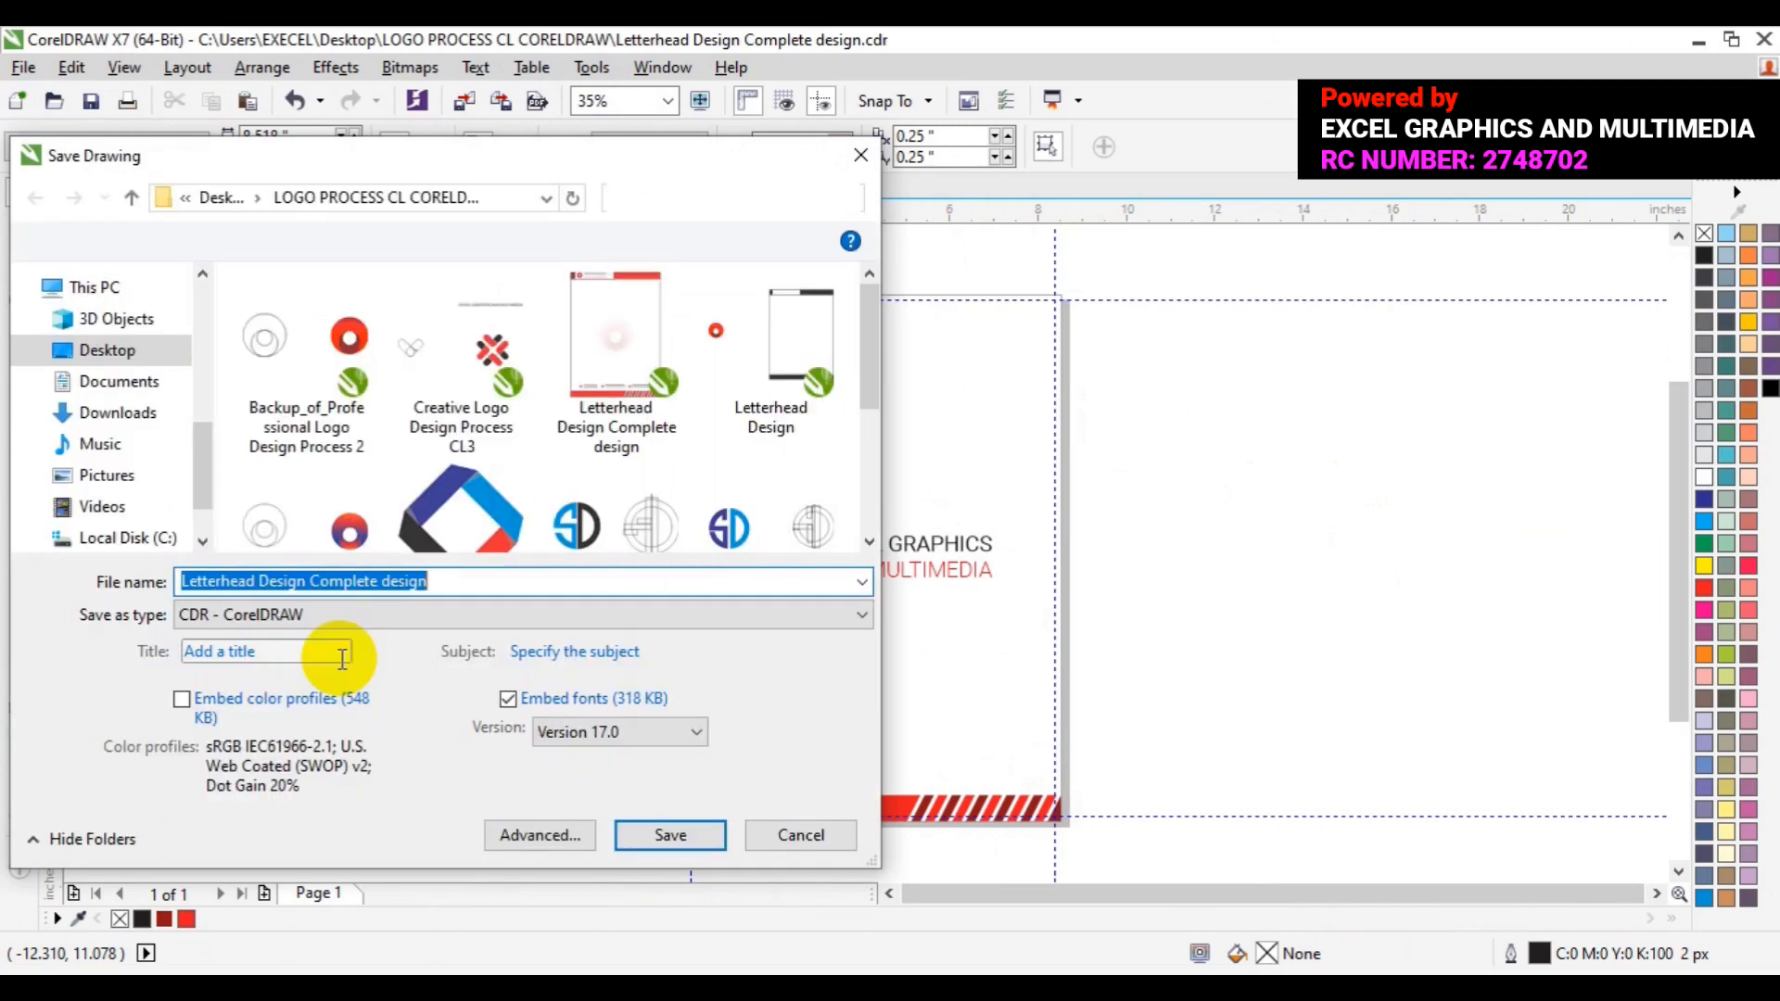
key(Right)
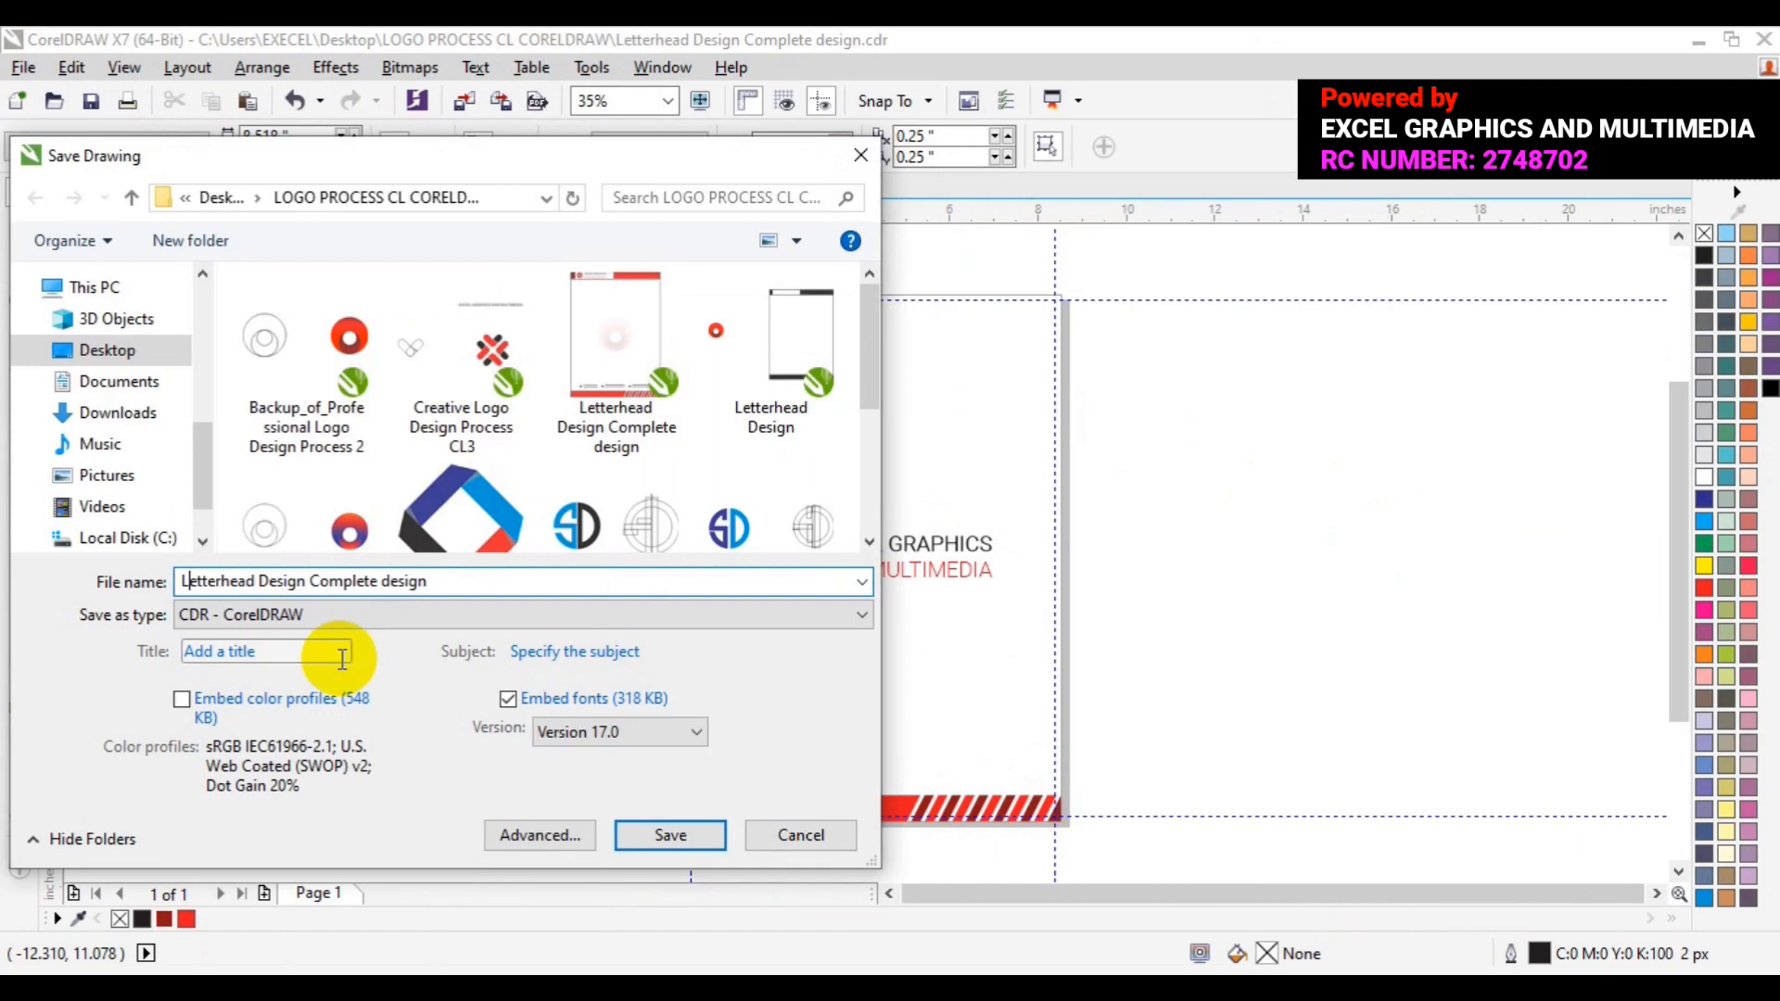
key(Right)
key(Right)
key(Right)
key(Right)
key(Right)
key(Right)
key(Right)
key(Right)
key(Right)
key(BackSpace)
key(BackSpace)
key(BackSpace)
key(BackSpace)
key(BackSpace)
key(BackSpace)
key(BackSpace)
key(BackSpace)
key(BackSpace)
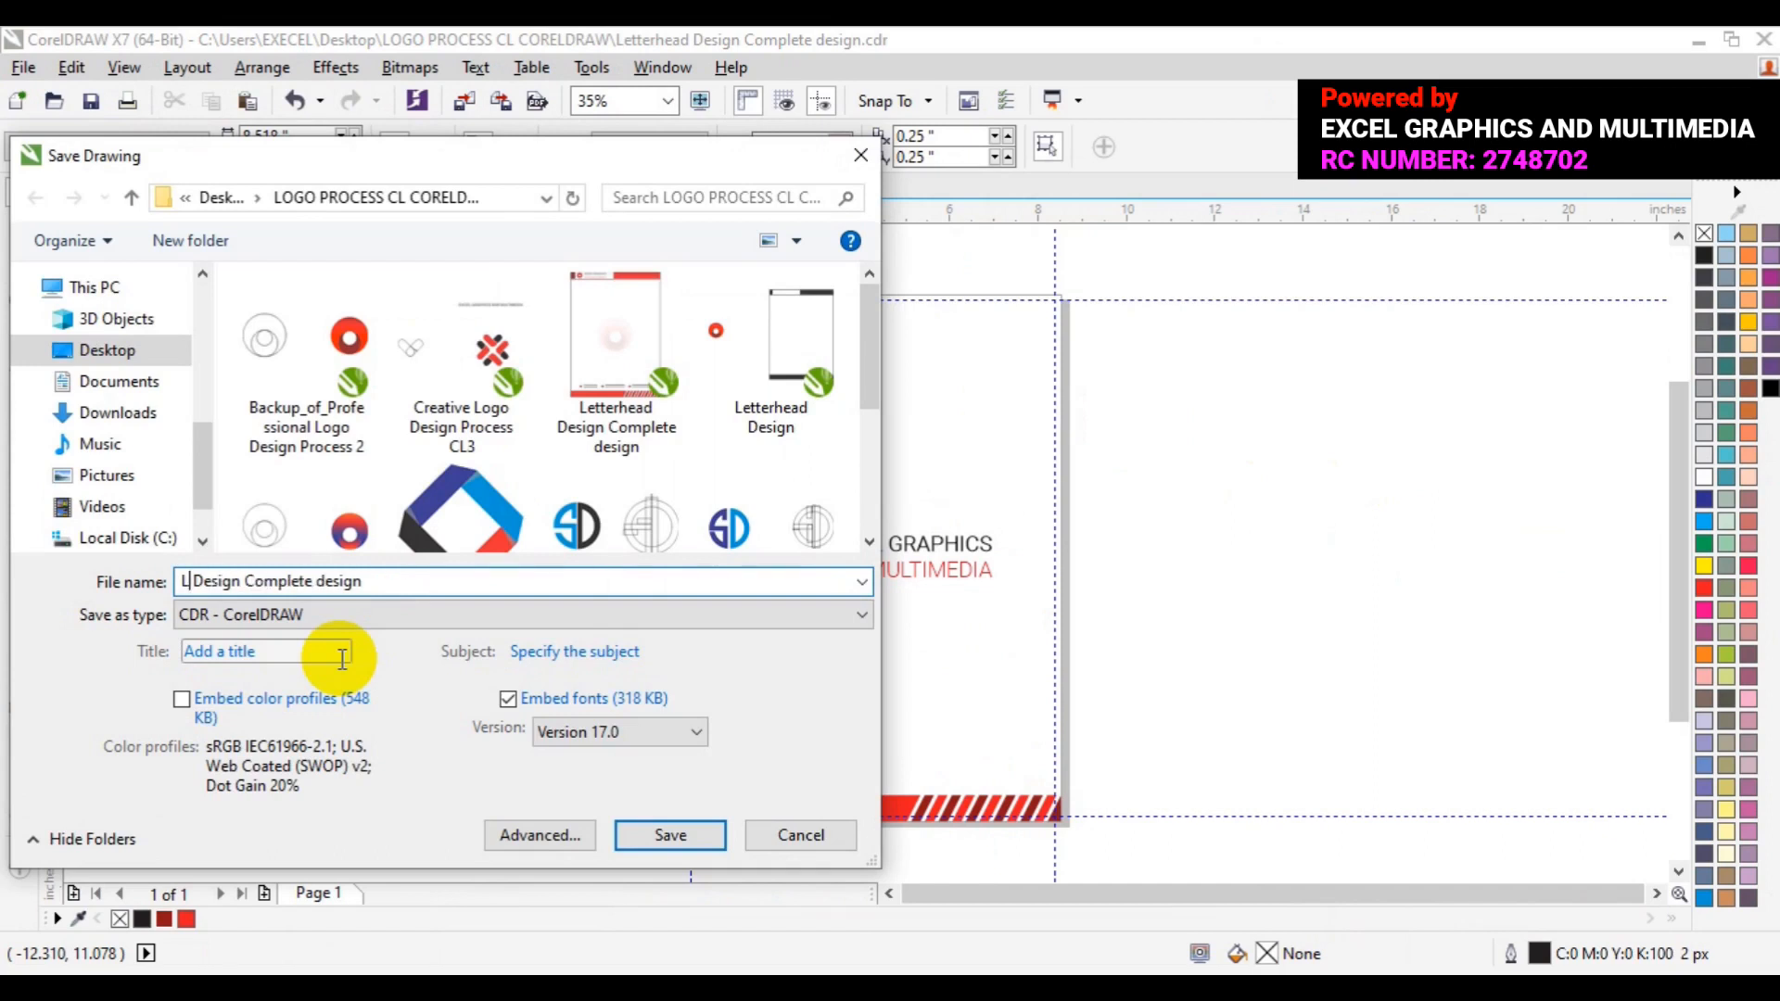
key(BackSpace)
text(Business Folder)
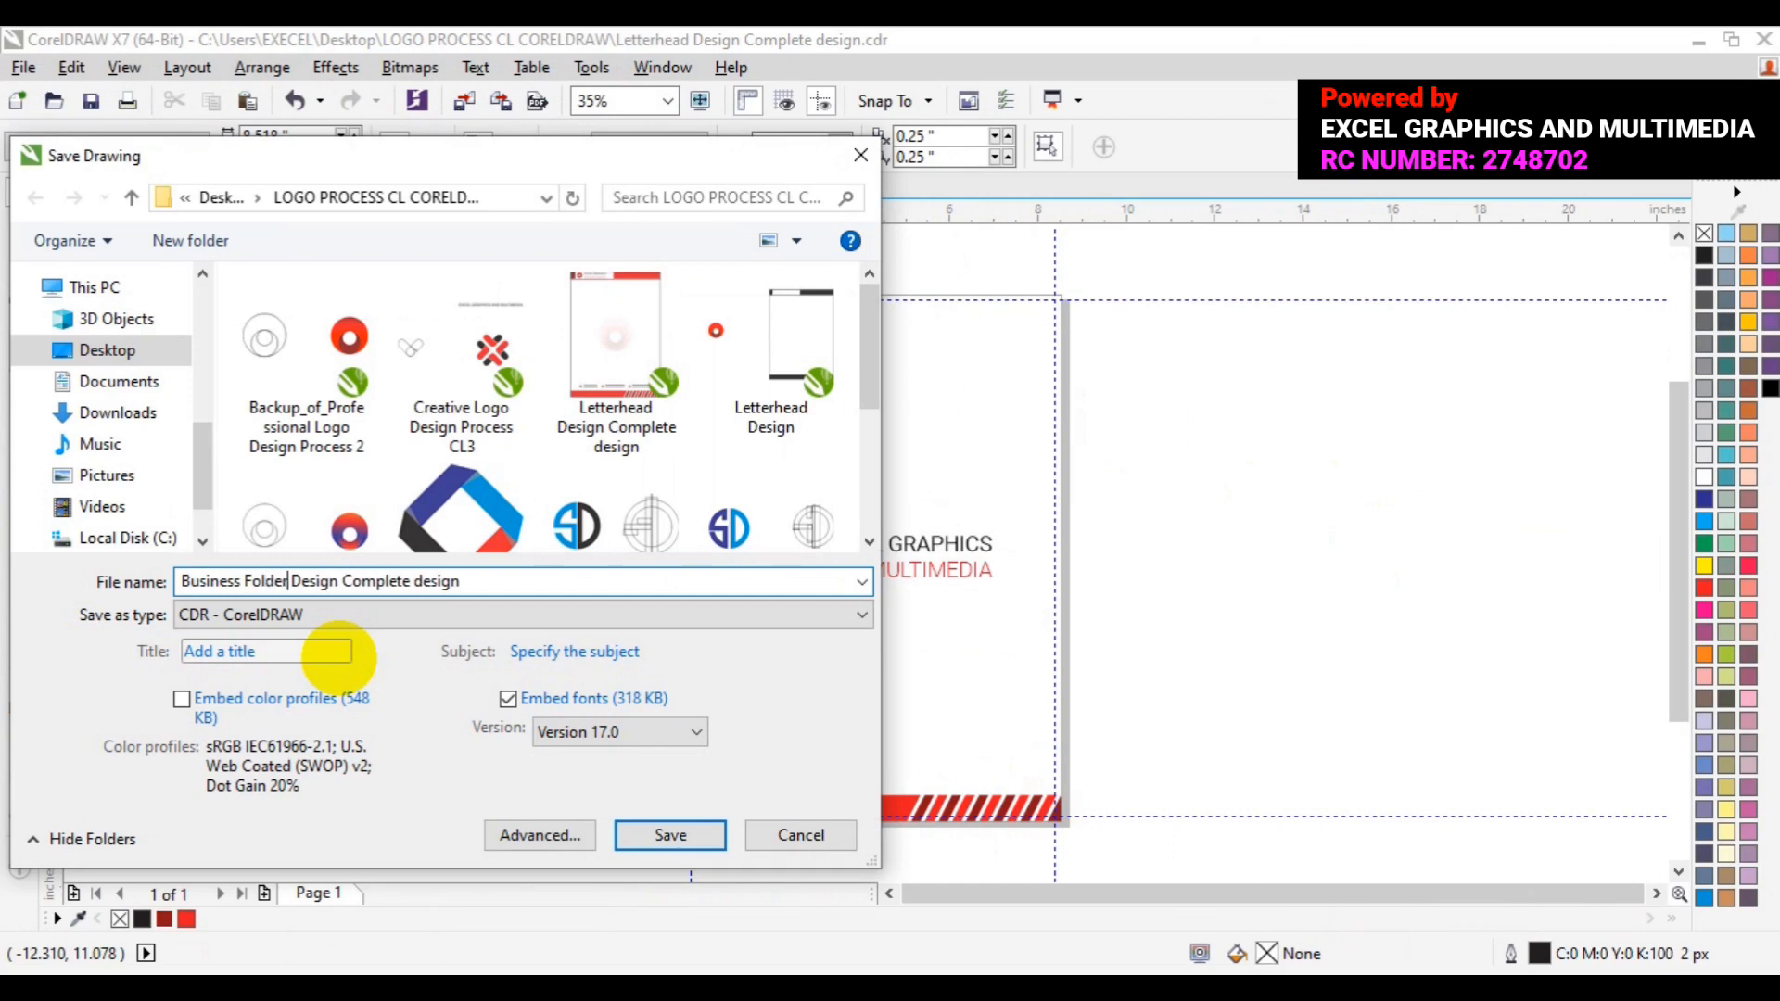
click(653, 836)
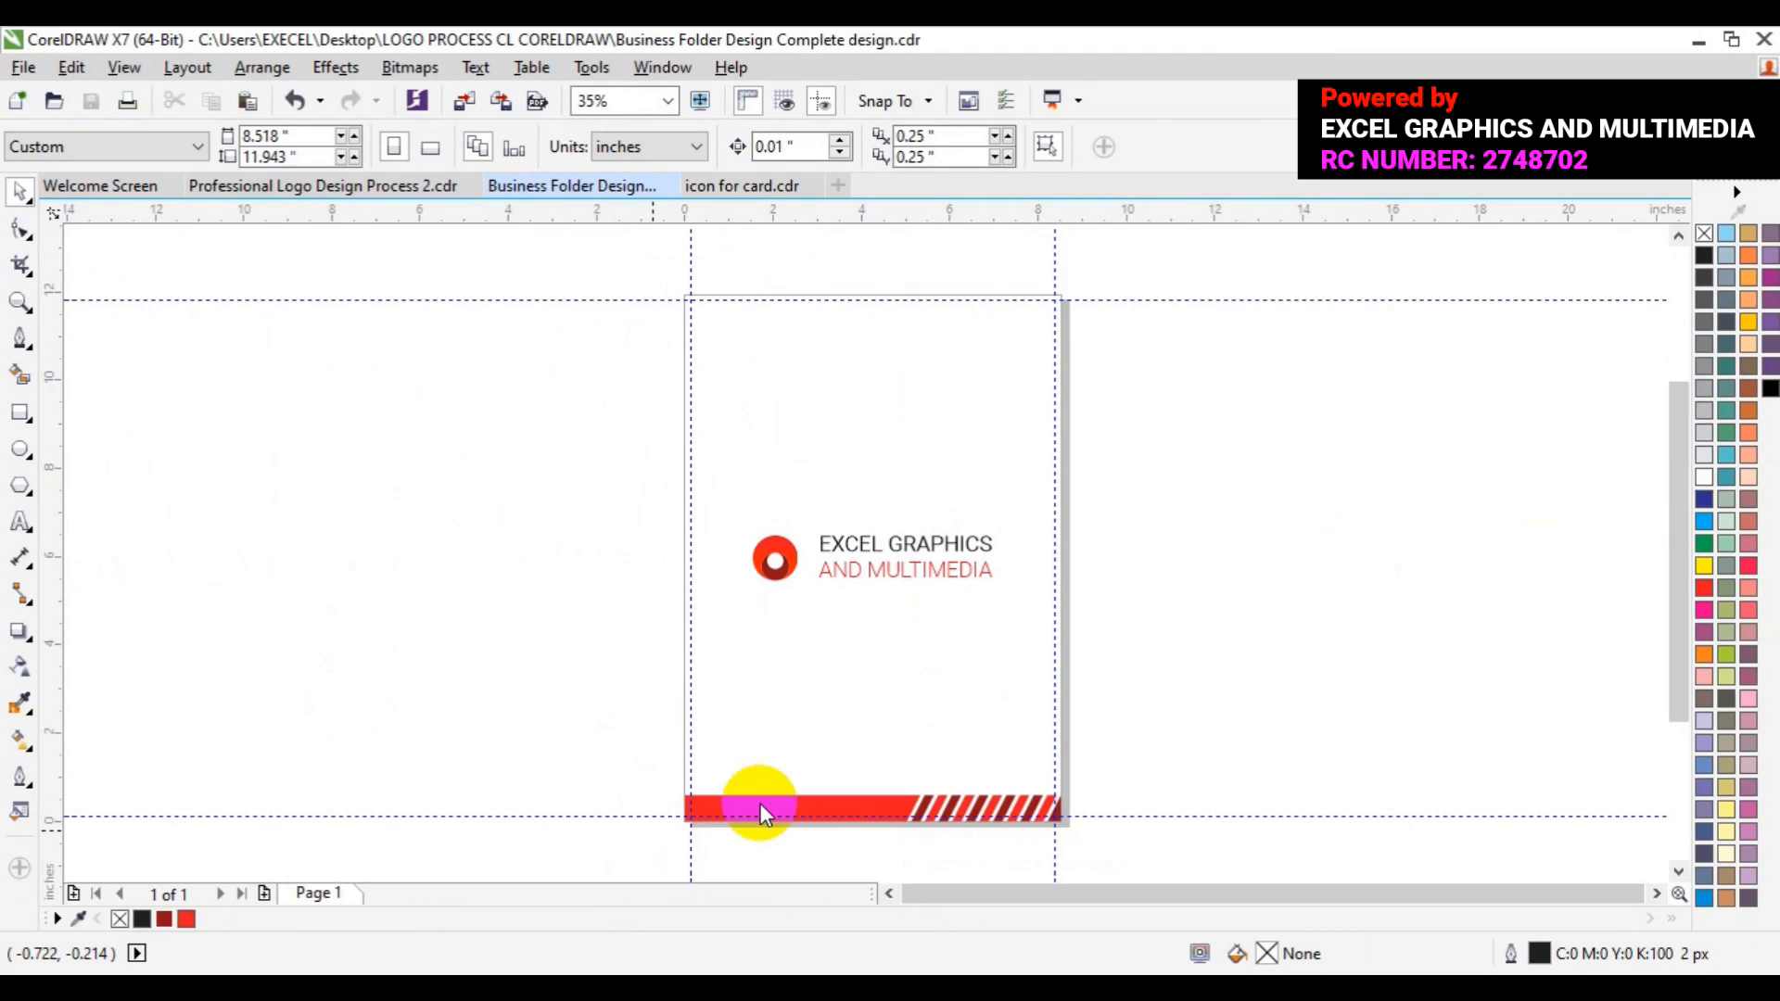
Group the red footer bar with its stripes and move it off the page to about X -6.9, Y 3.5 inches.
drag(621, 769, 1068, 839)
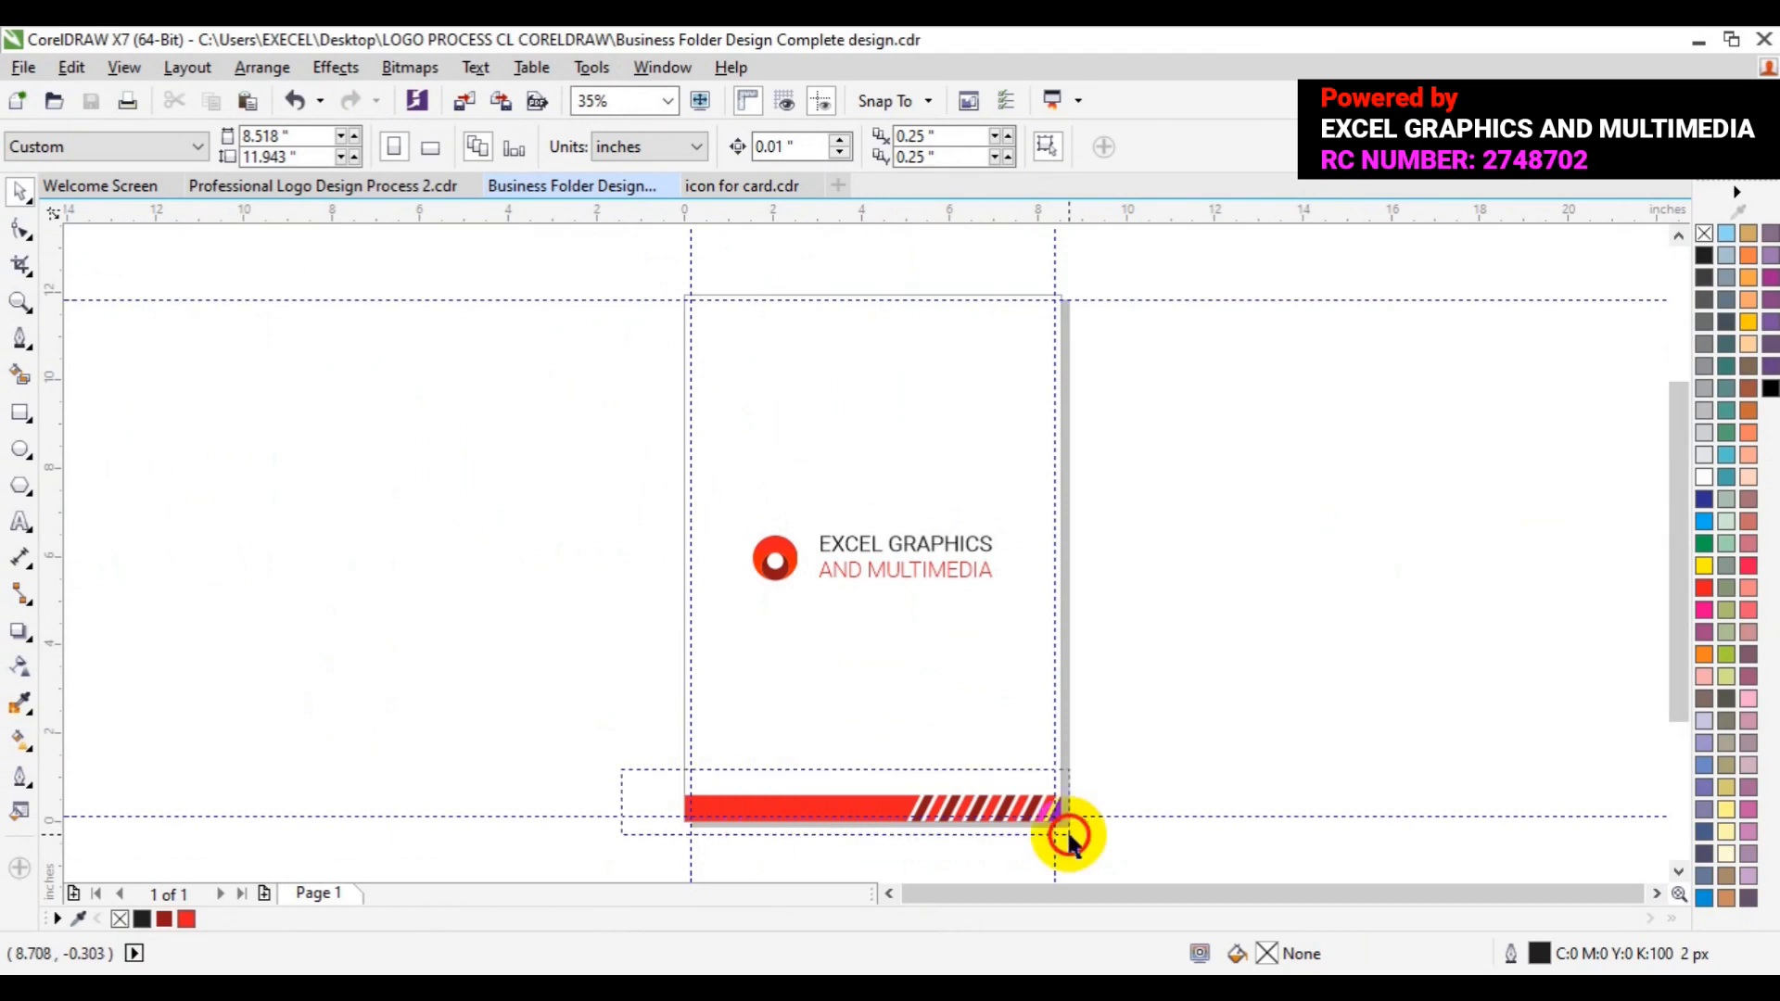
drag(1068, 839, 1069, 837)
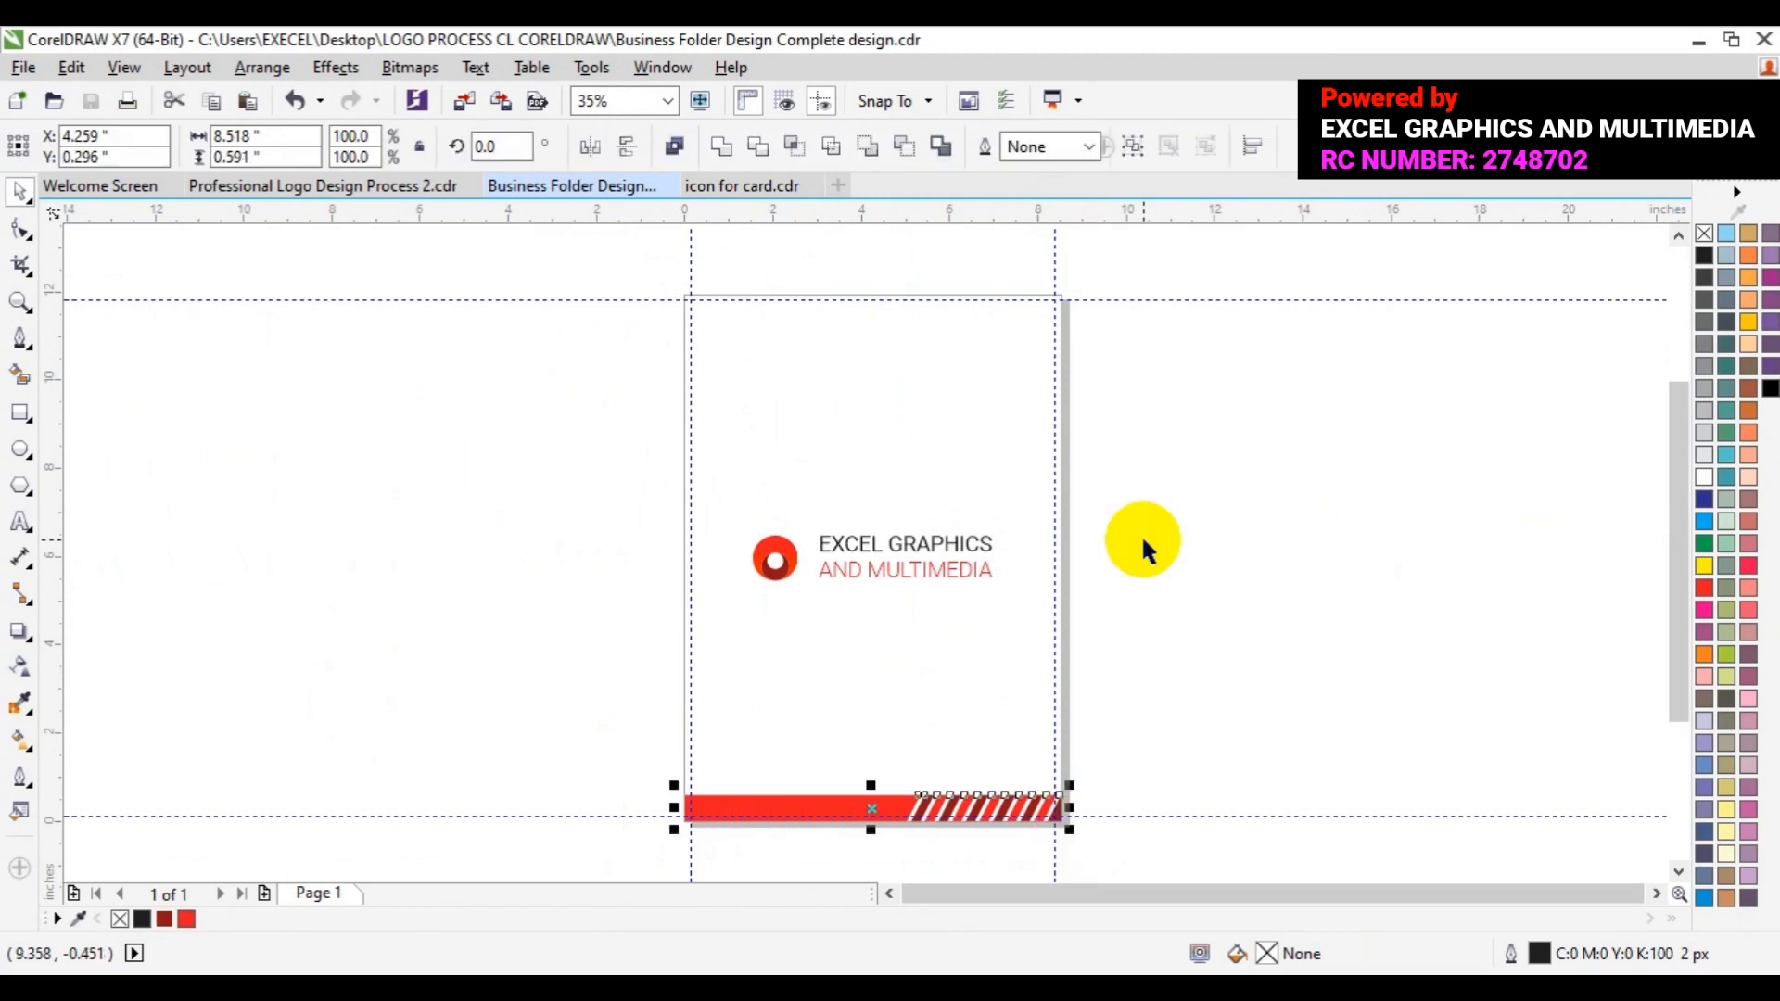
click(872, 808)
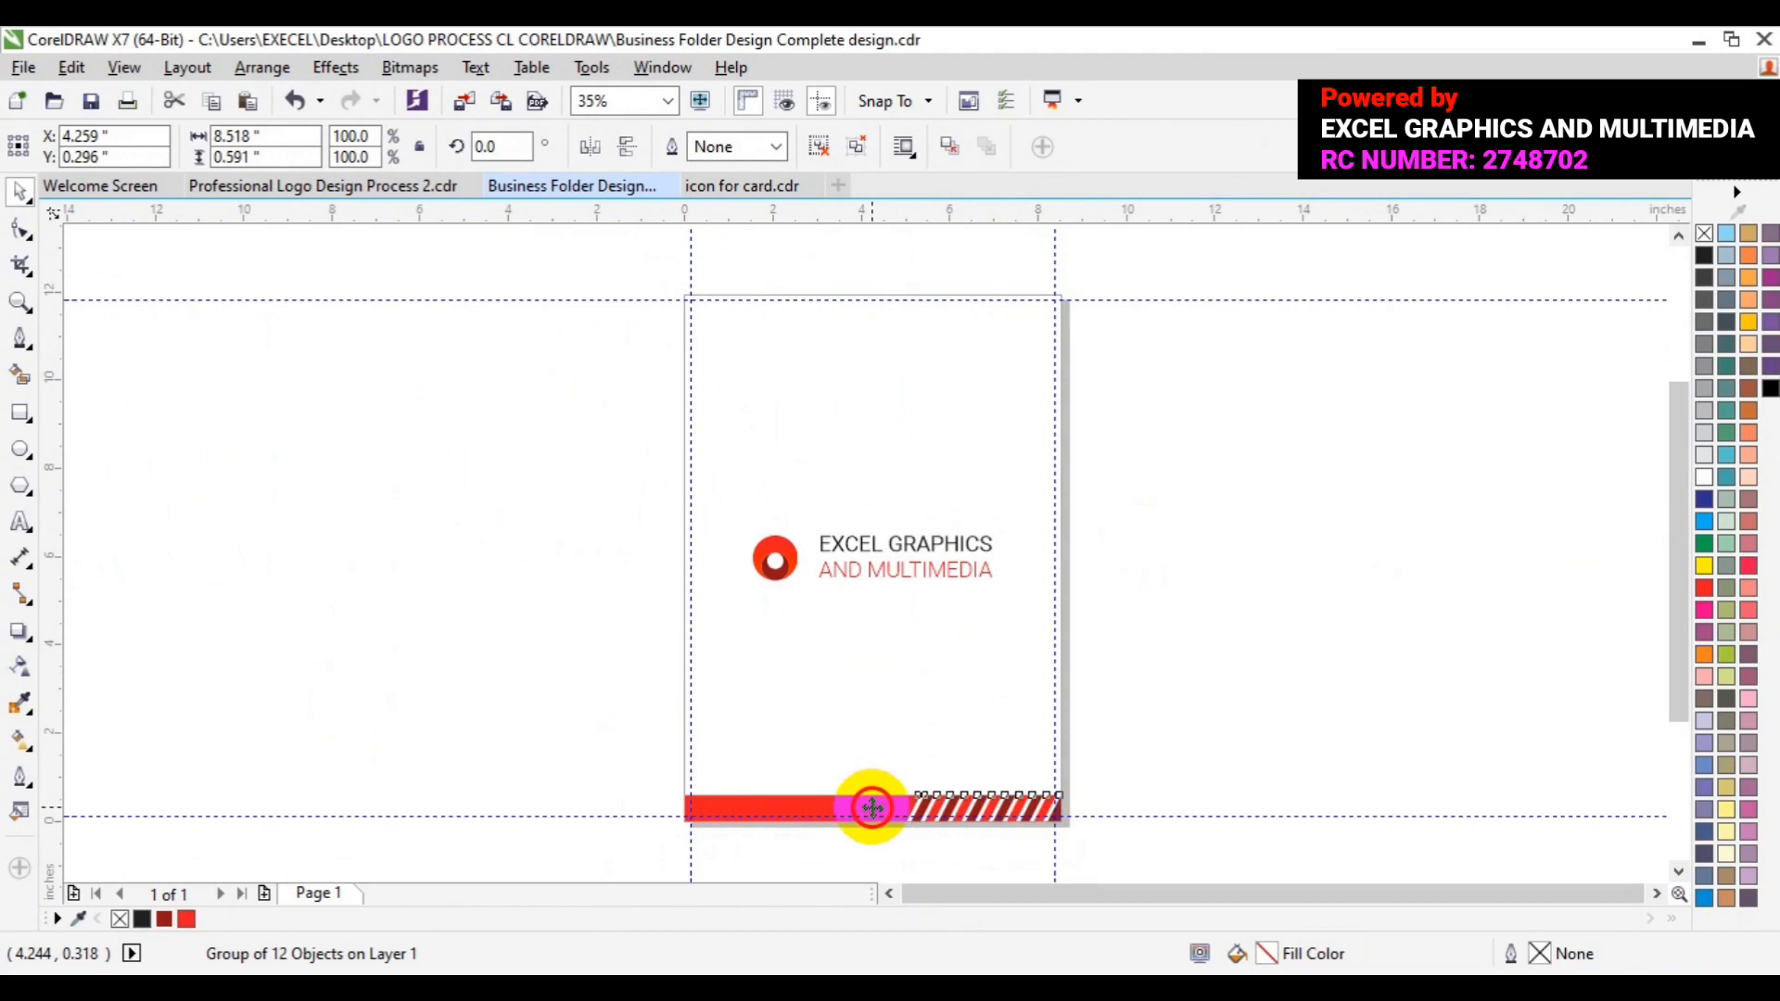
drag(872, 808, 377, 667)
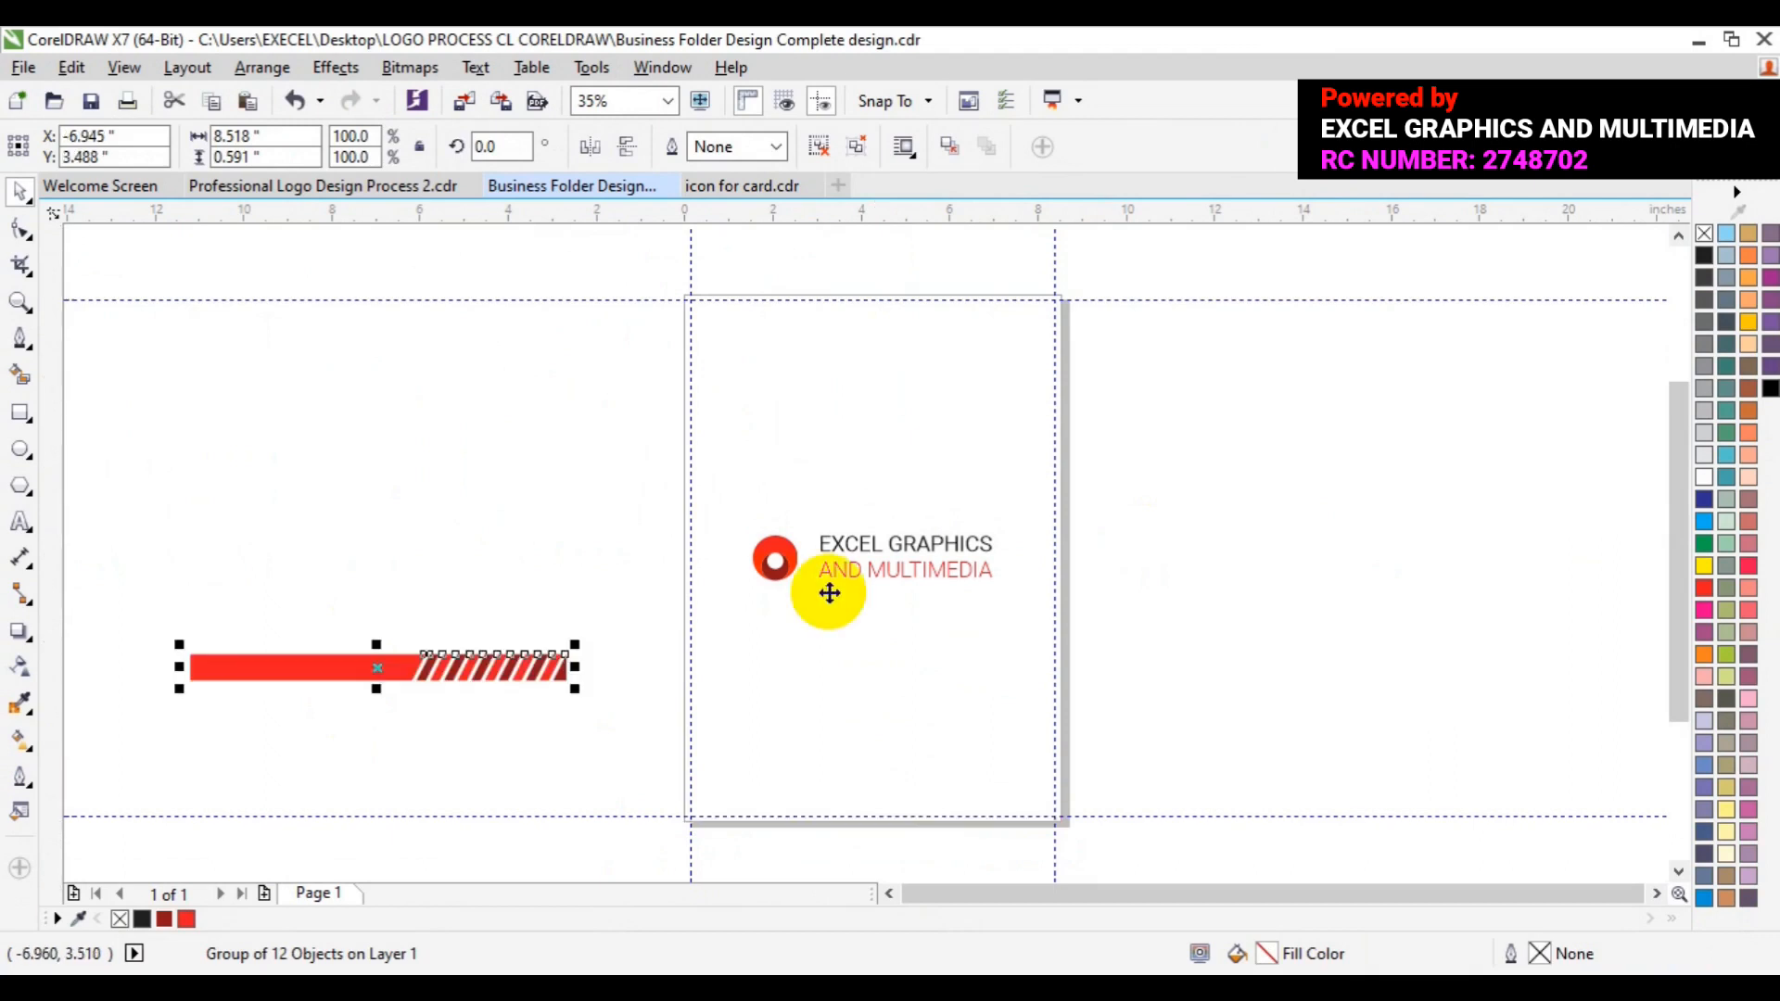
Move the logo and company name group off the page above the striped bar, at about X -6.6, Y 5.9 inches.
drag(836, 580, 1084, 644)
key(ctrl+z)
key(ctrl+z)
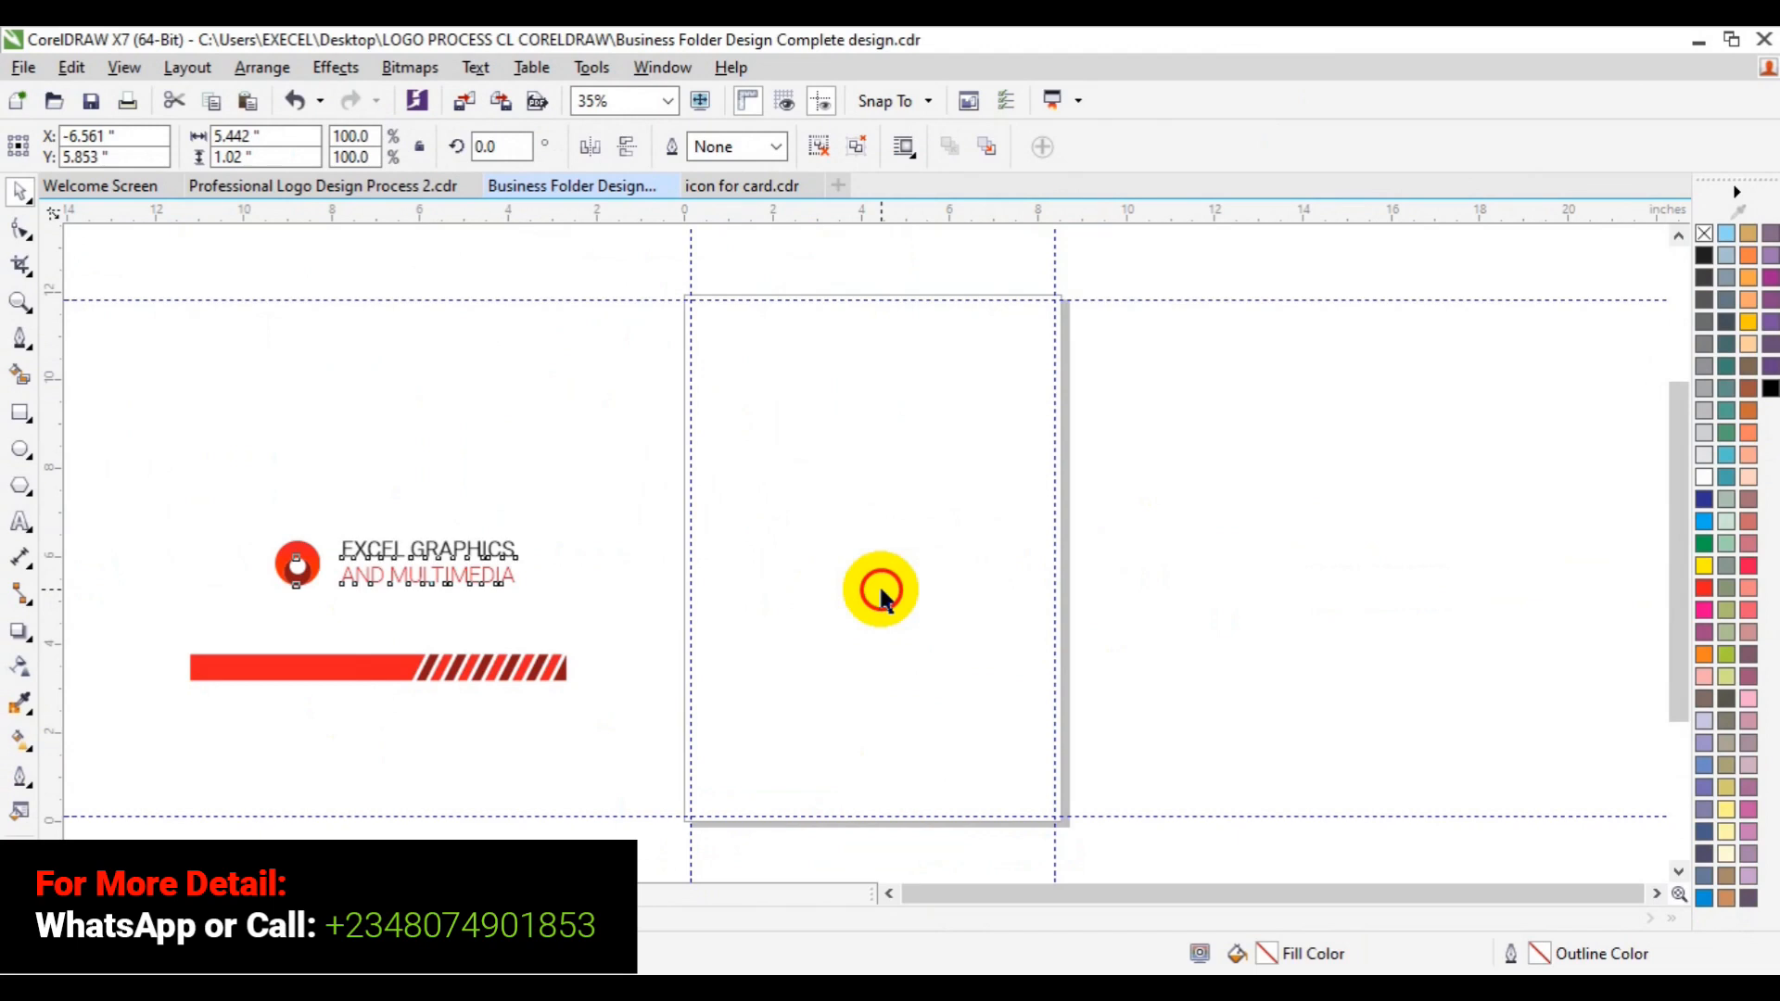
click(880, 592)
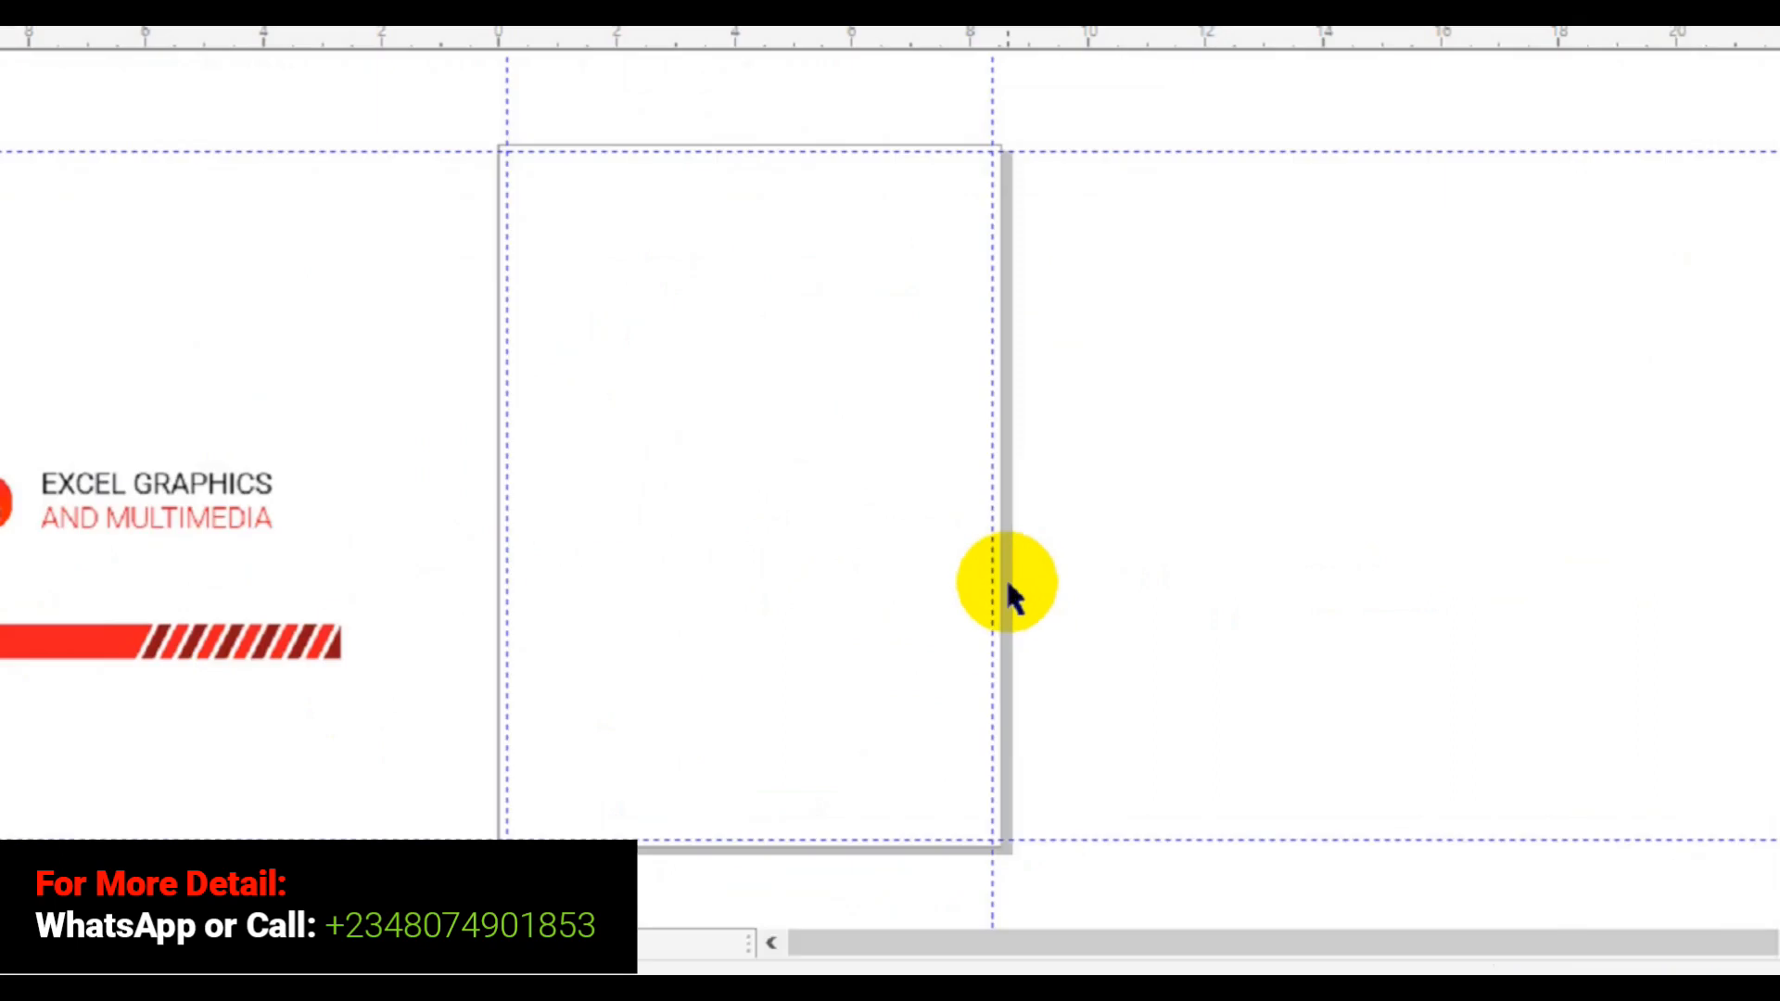
Change the page size to the Envelope #10 preset.
double_click(1008, 583)
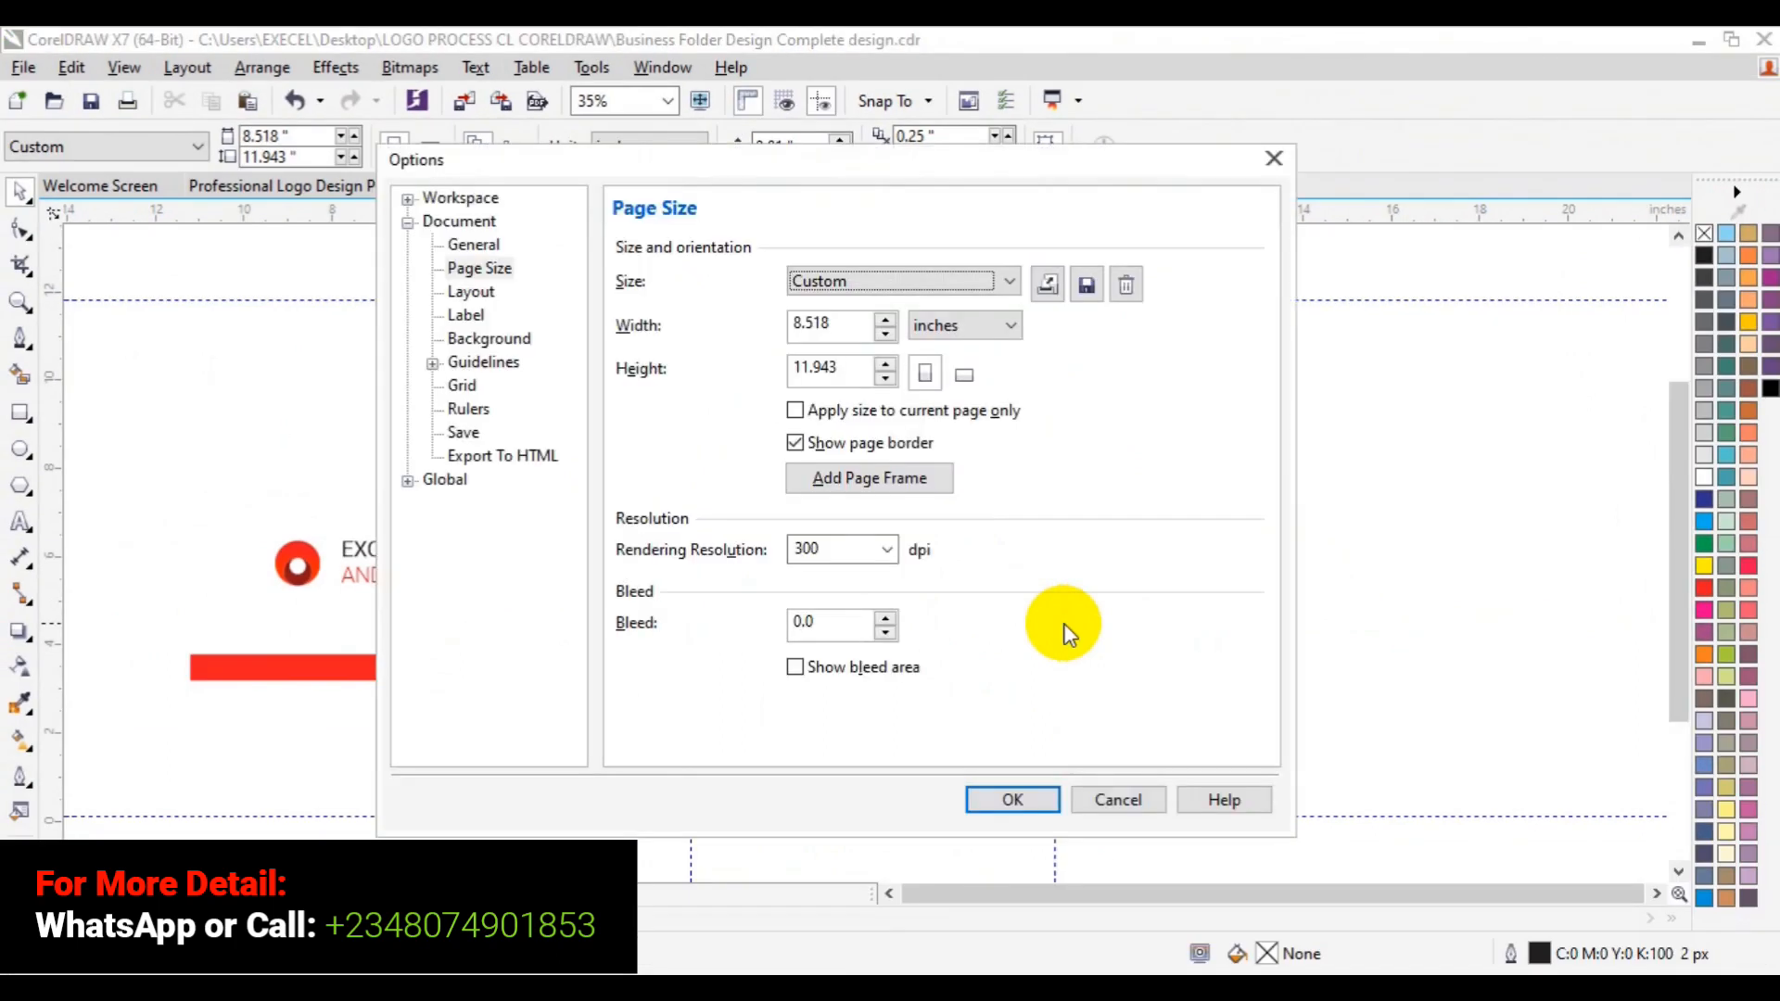
click(1017, 283)
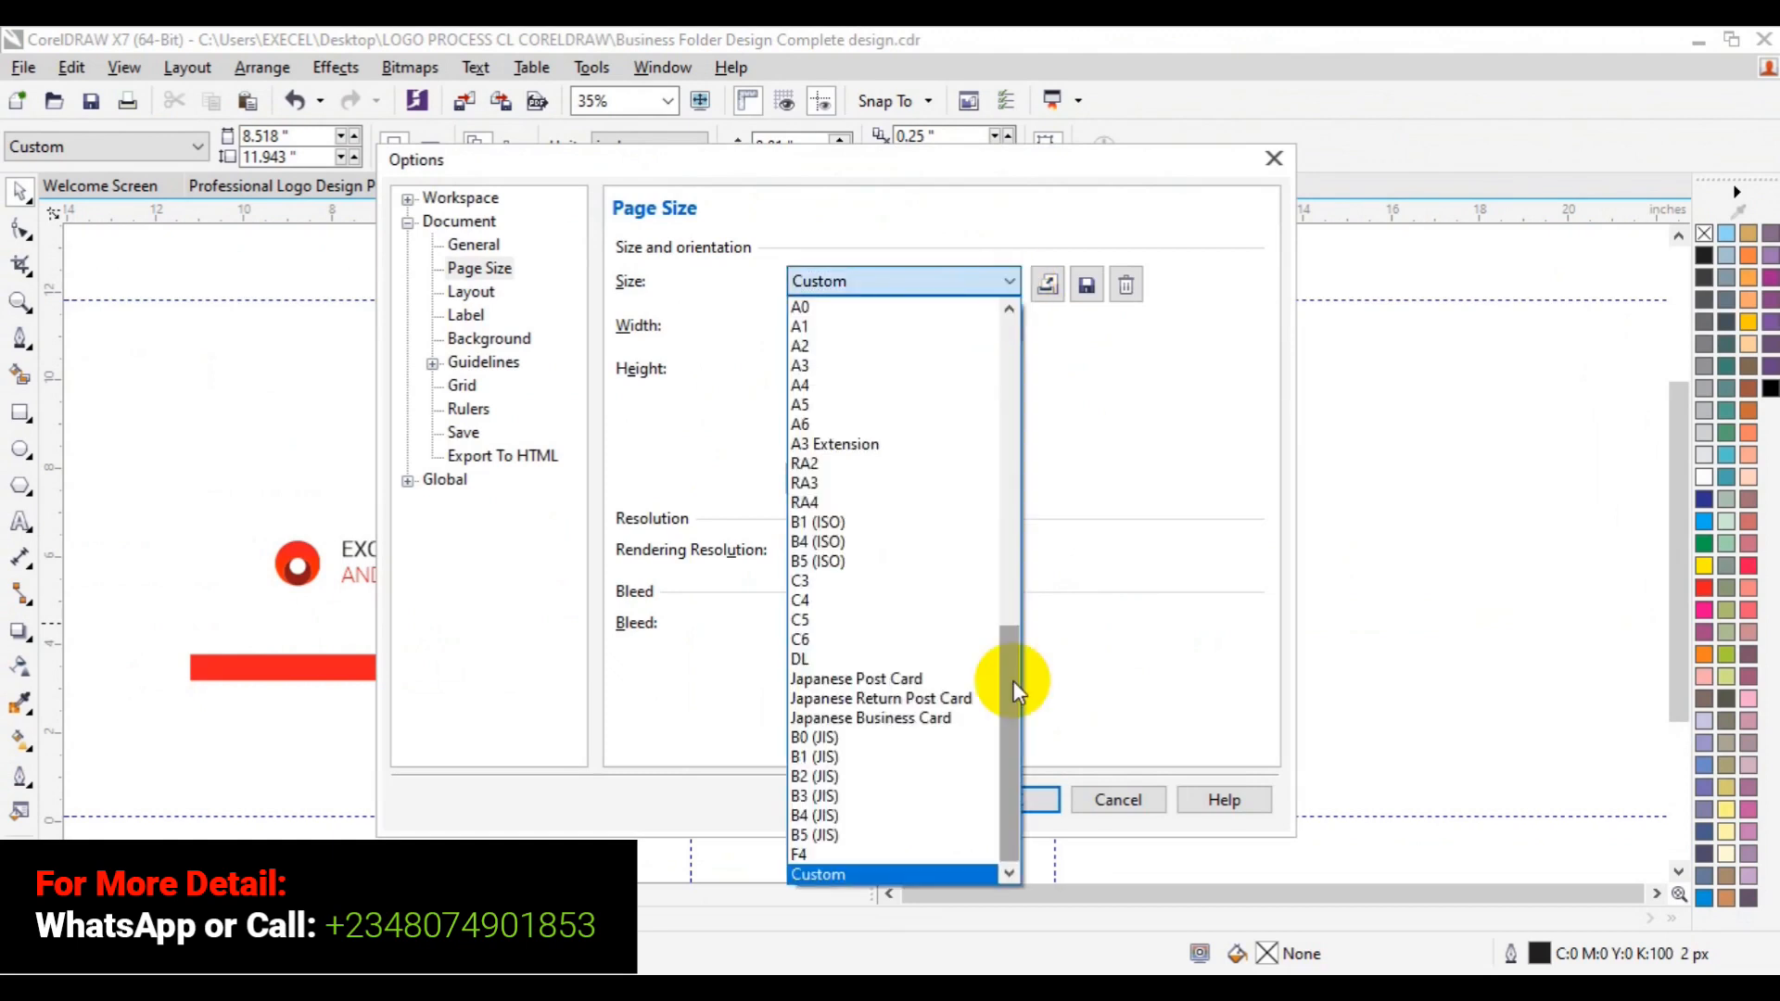
drag(1012, 681, 998, 425)
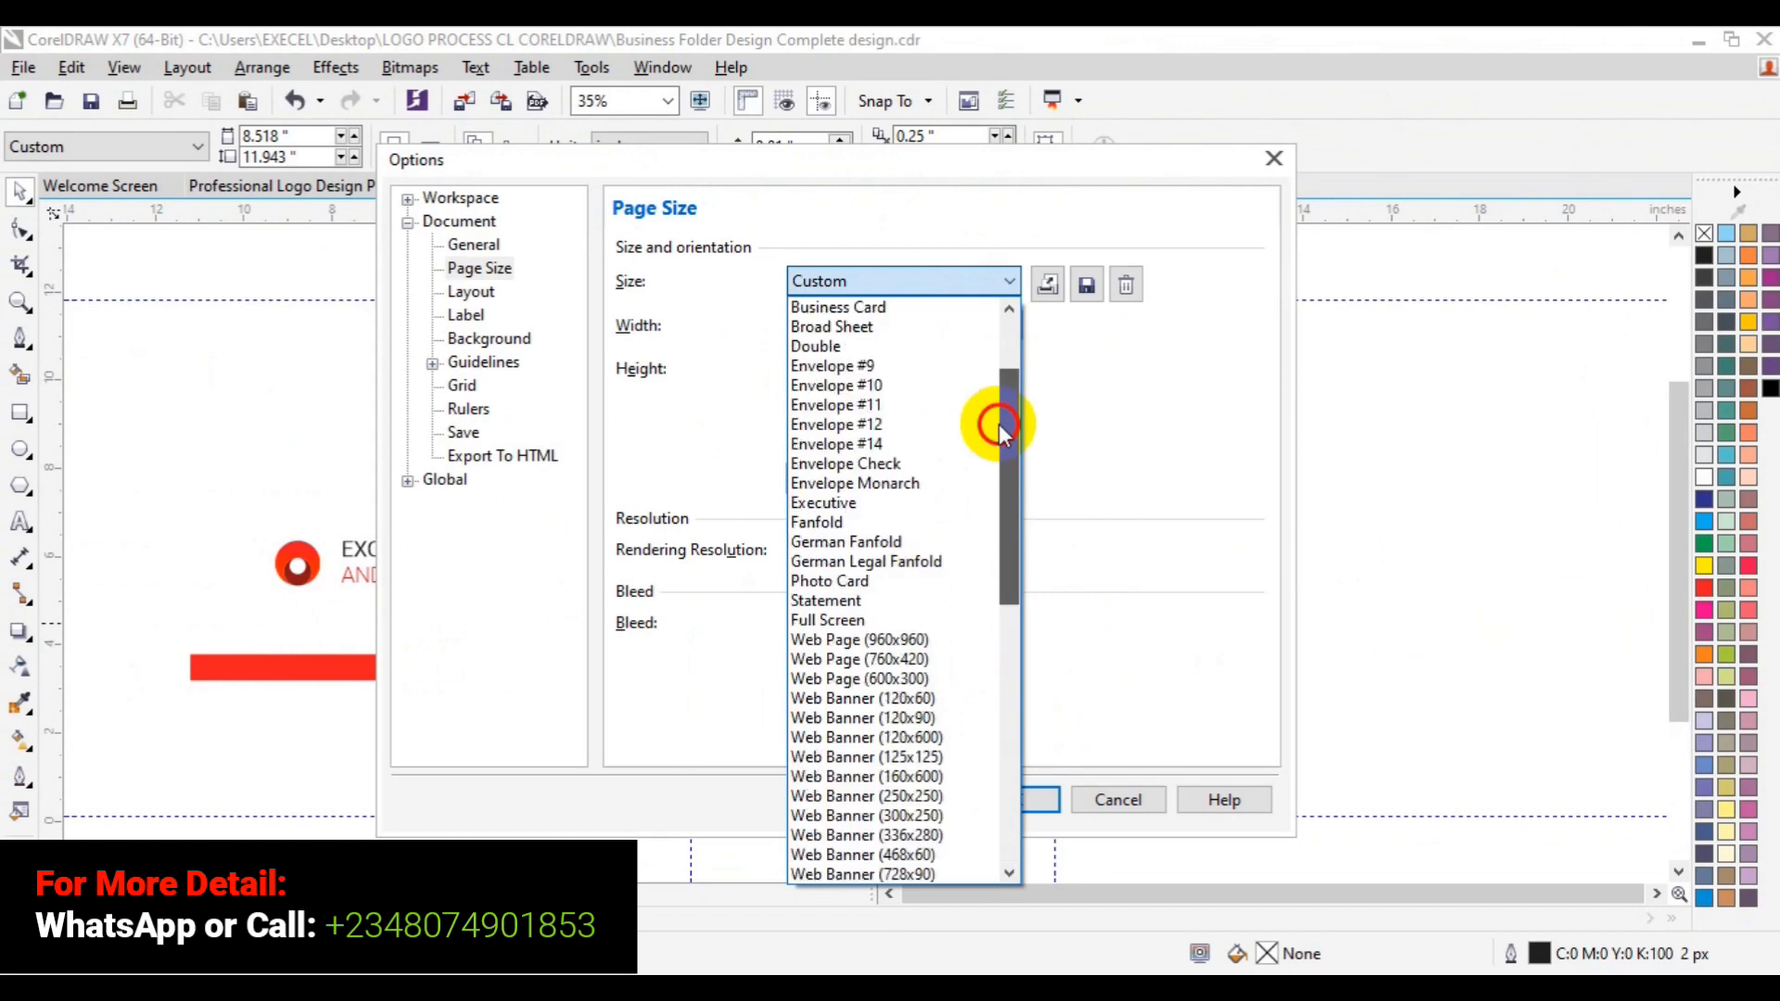
click(851, 384)
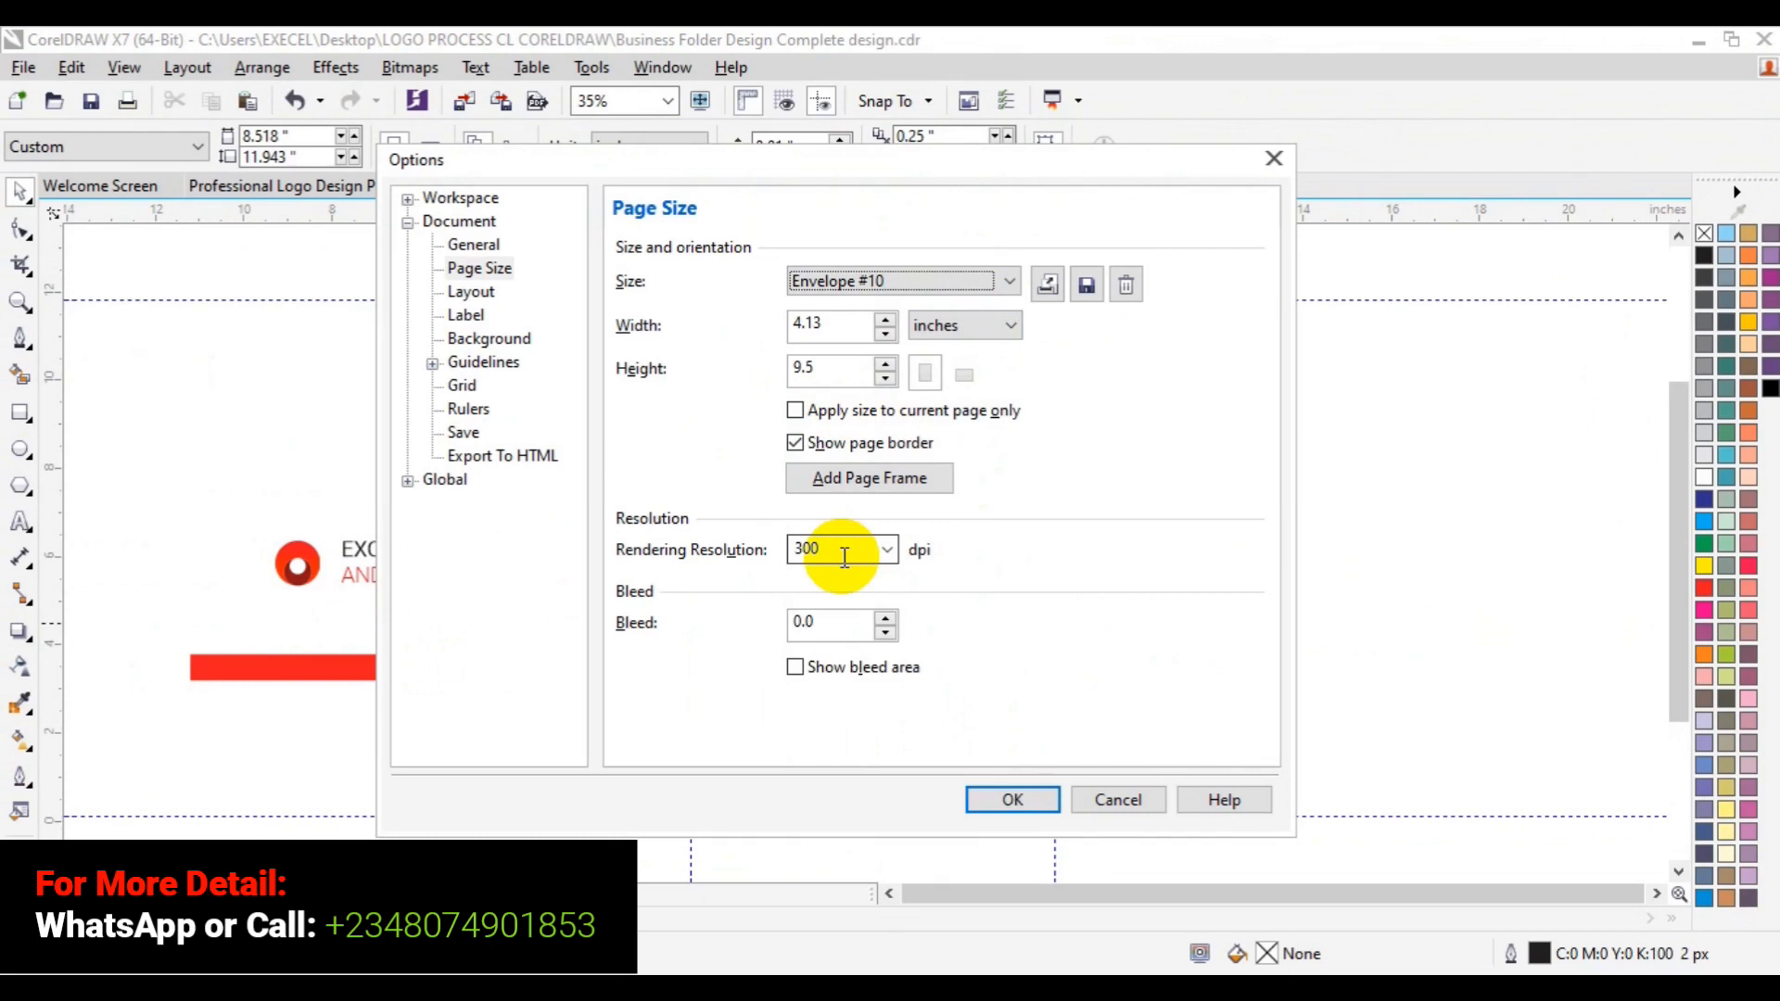
drag(844, 557, 755, 559)
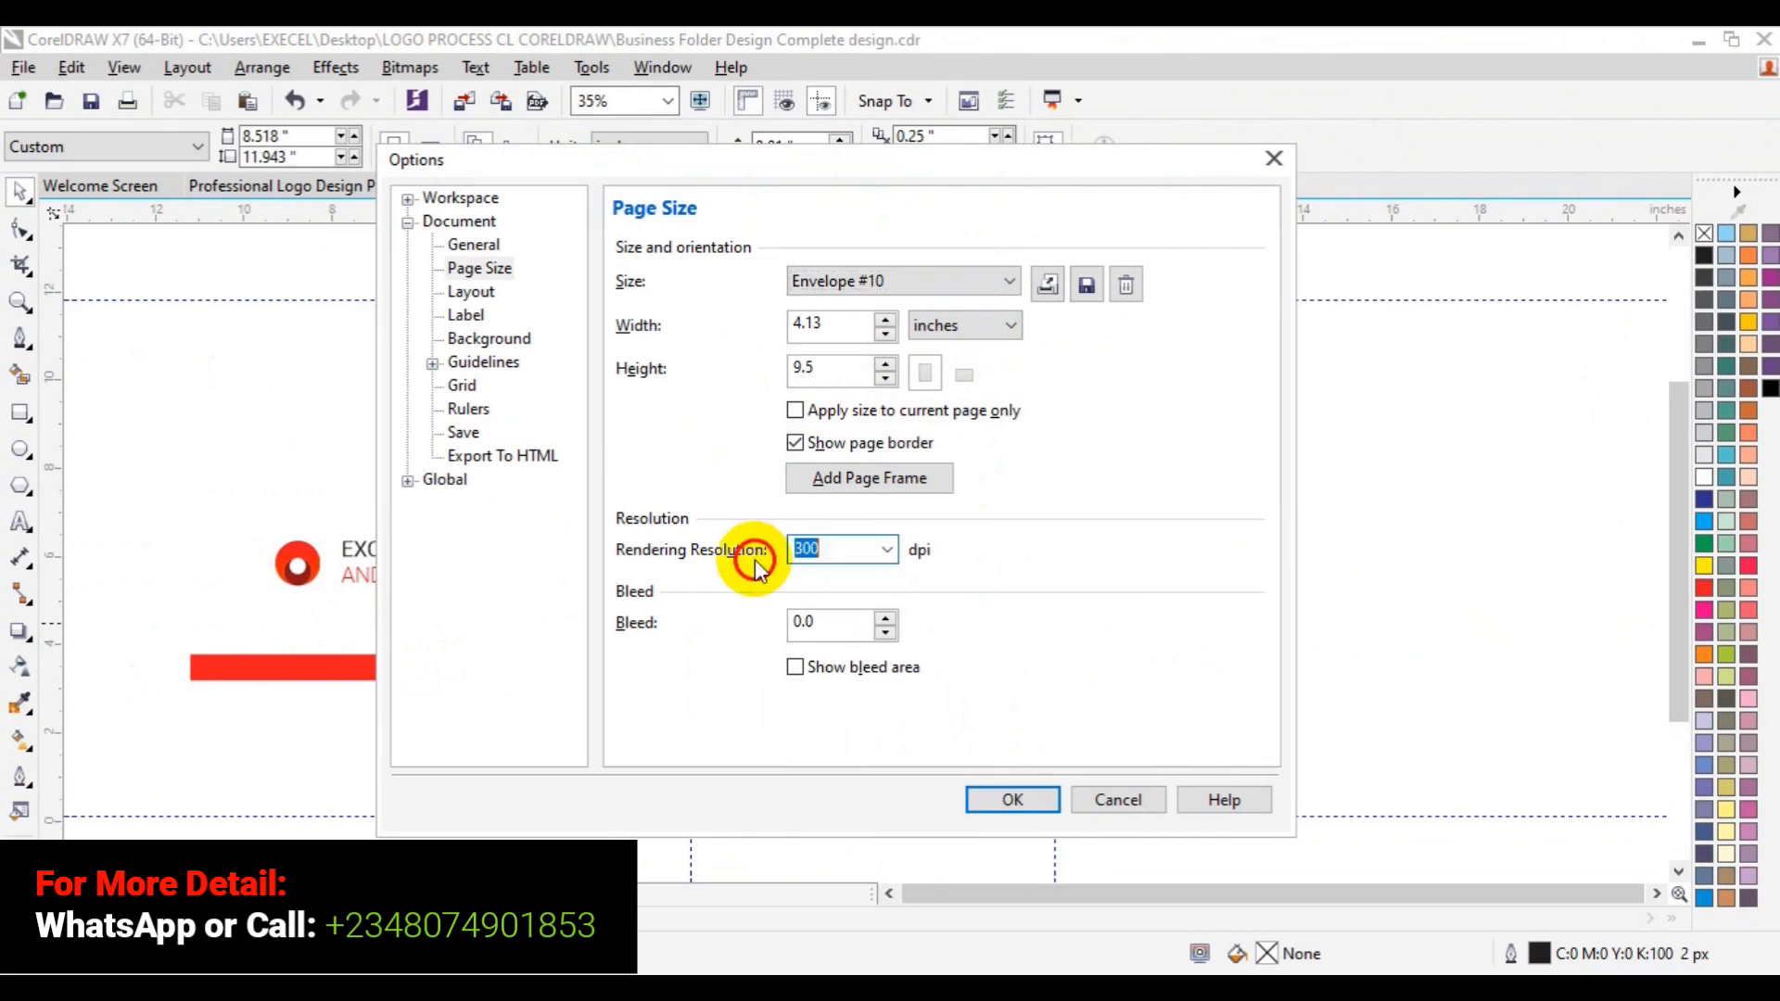
click(1010, 792)
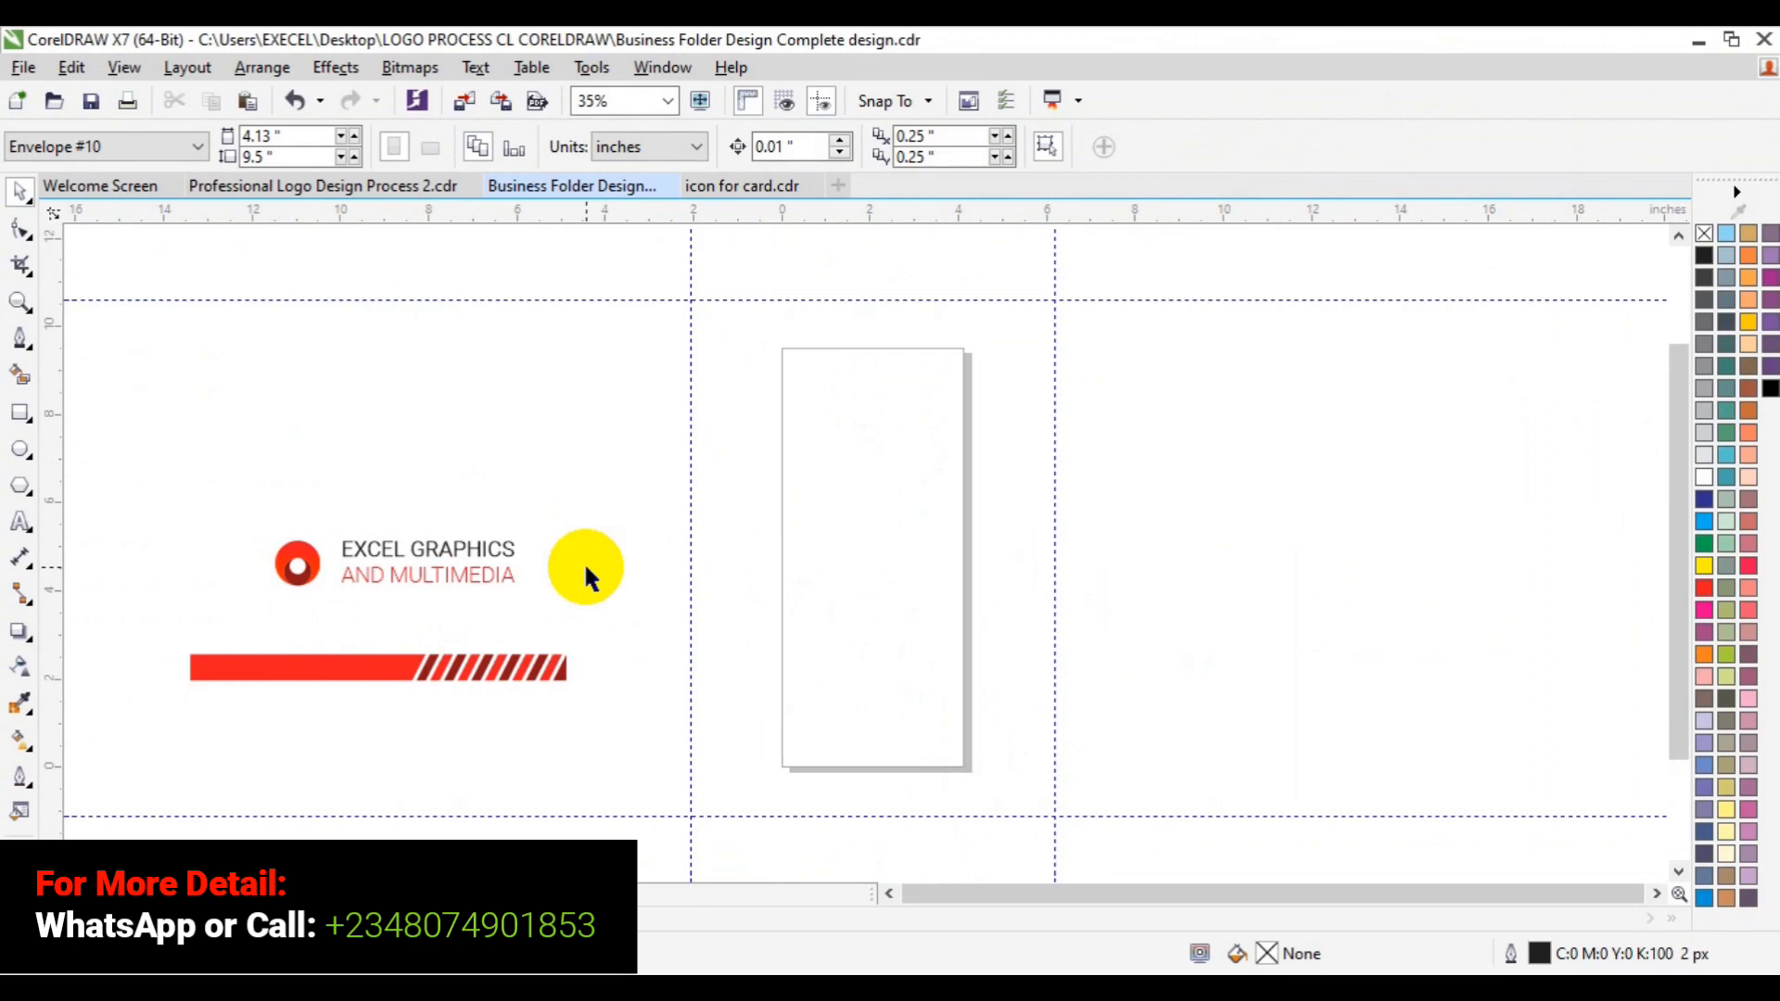
Reopen the page size settings and copy the 4.13 inch width into the page height.
click(969, 528)
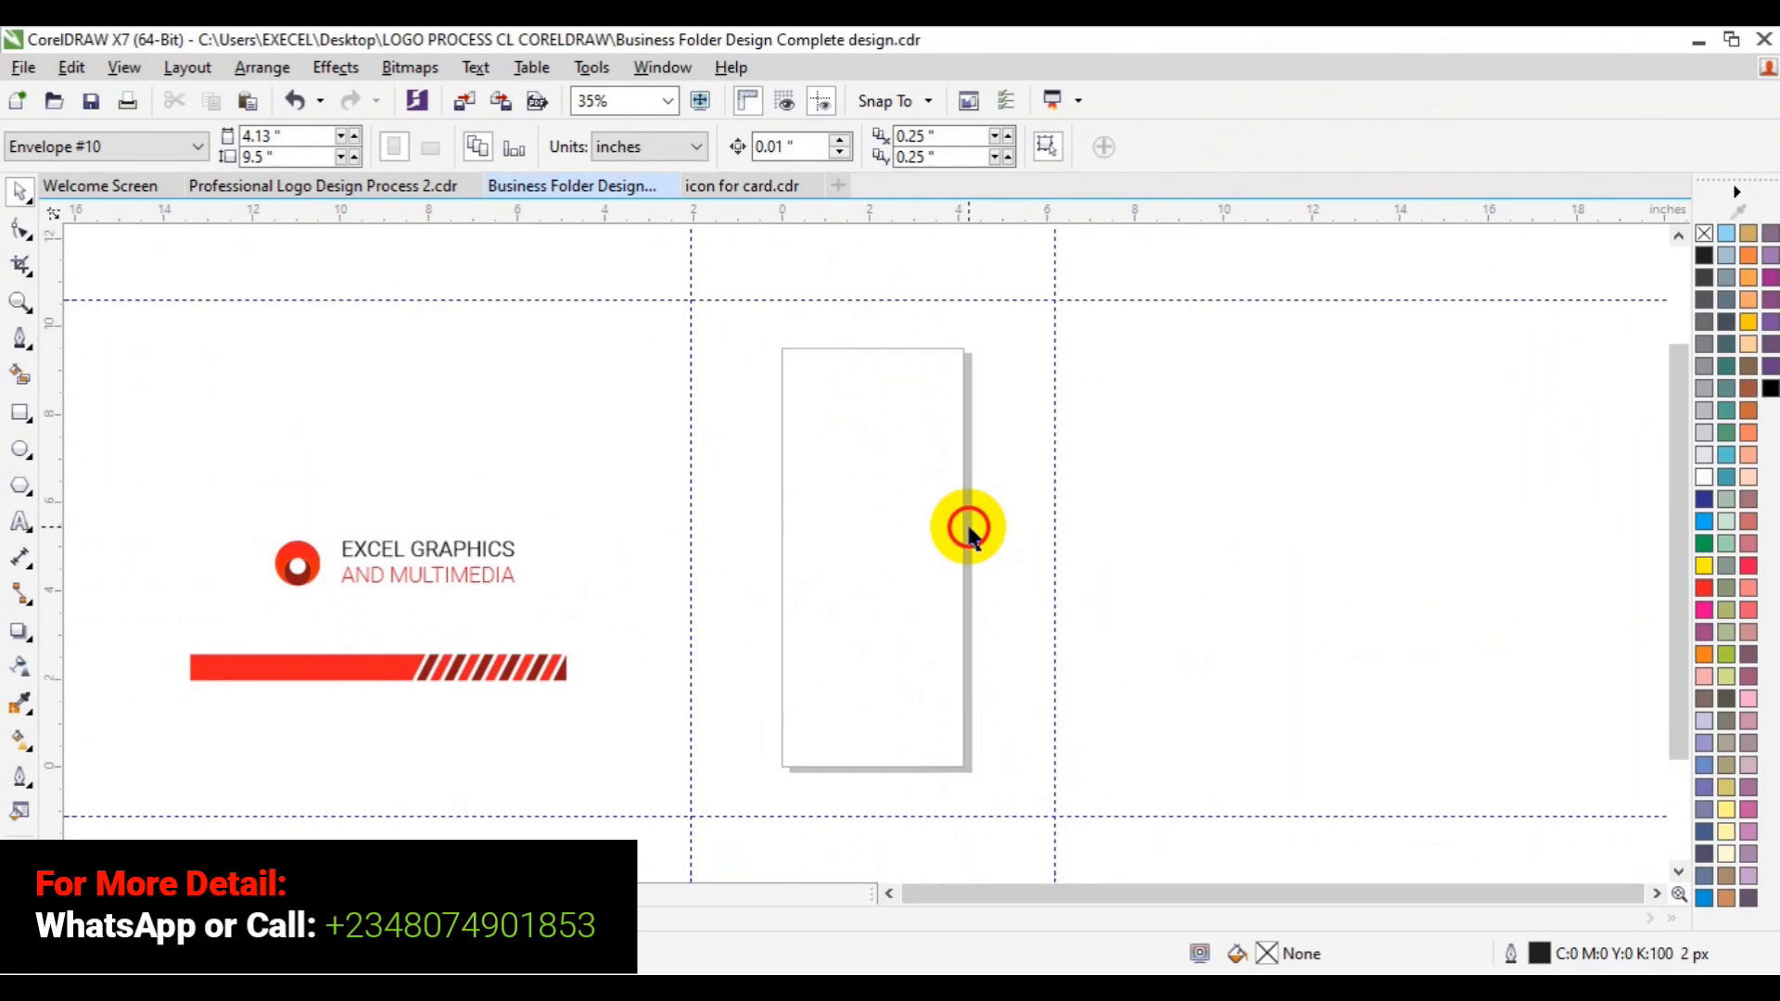
click(967, 526)
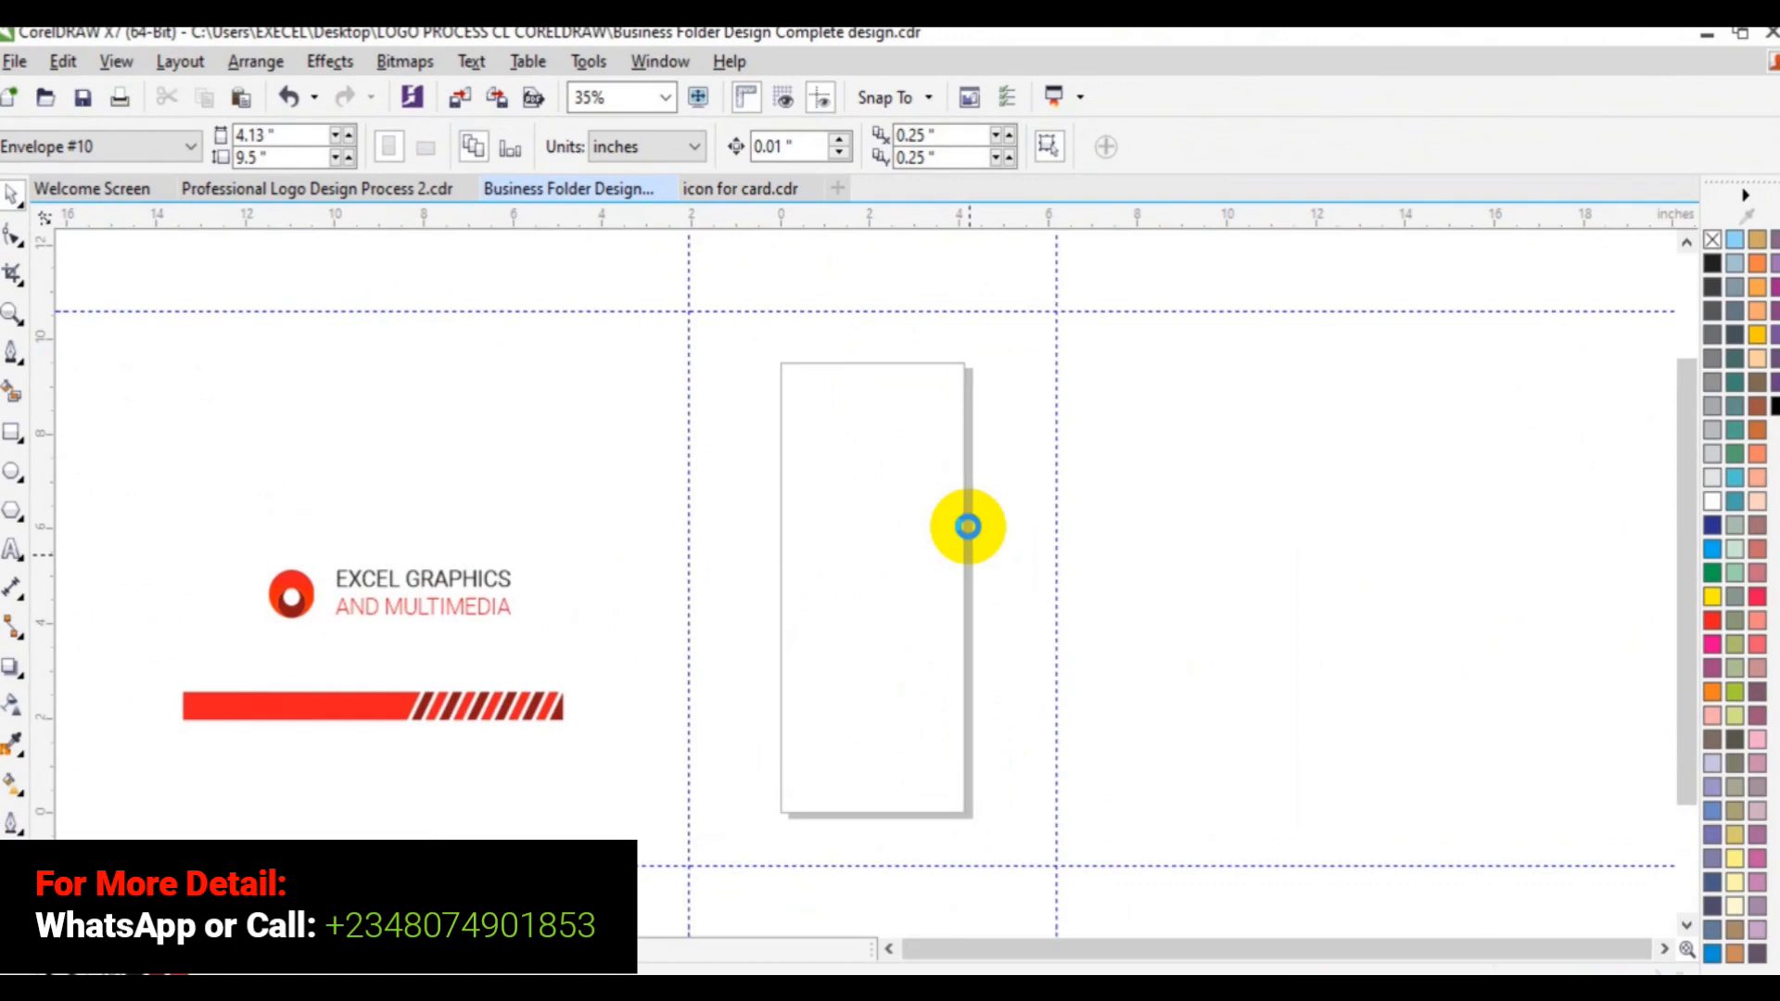
double_click(967, 526)
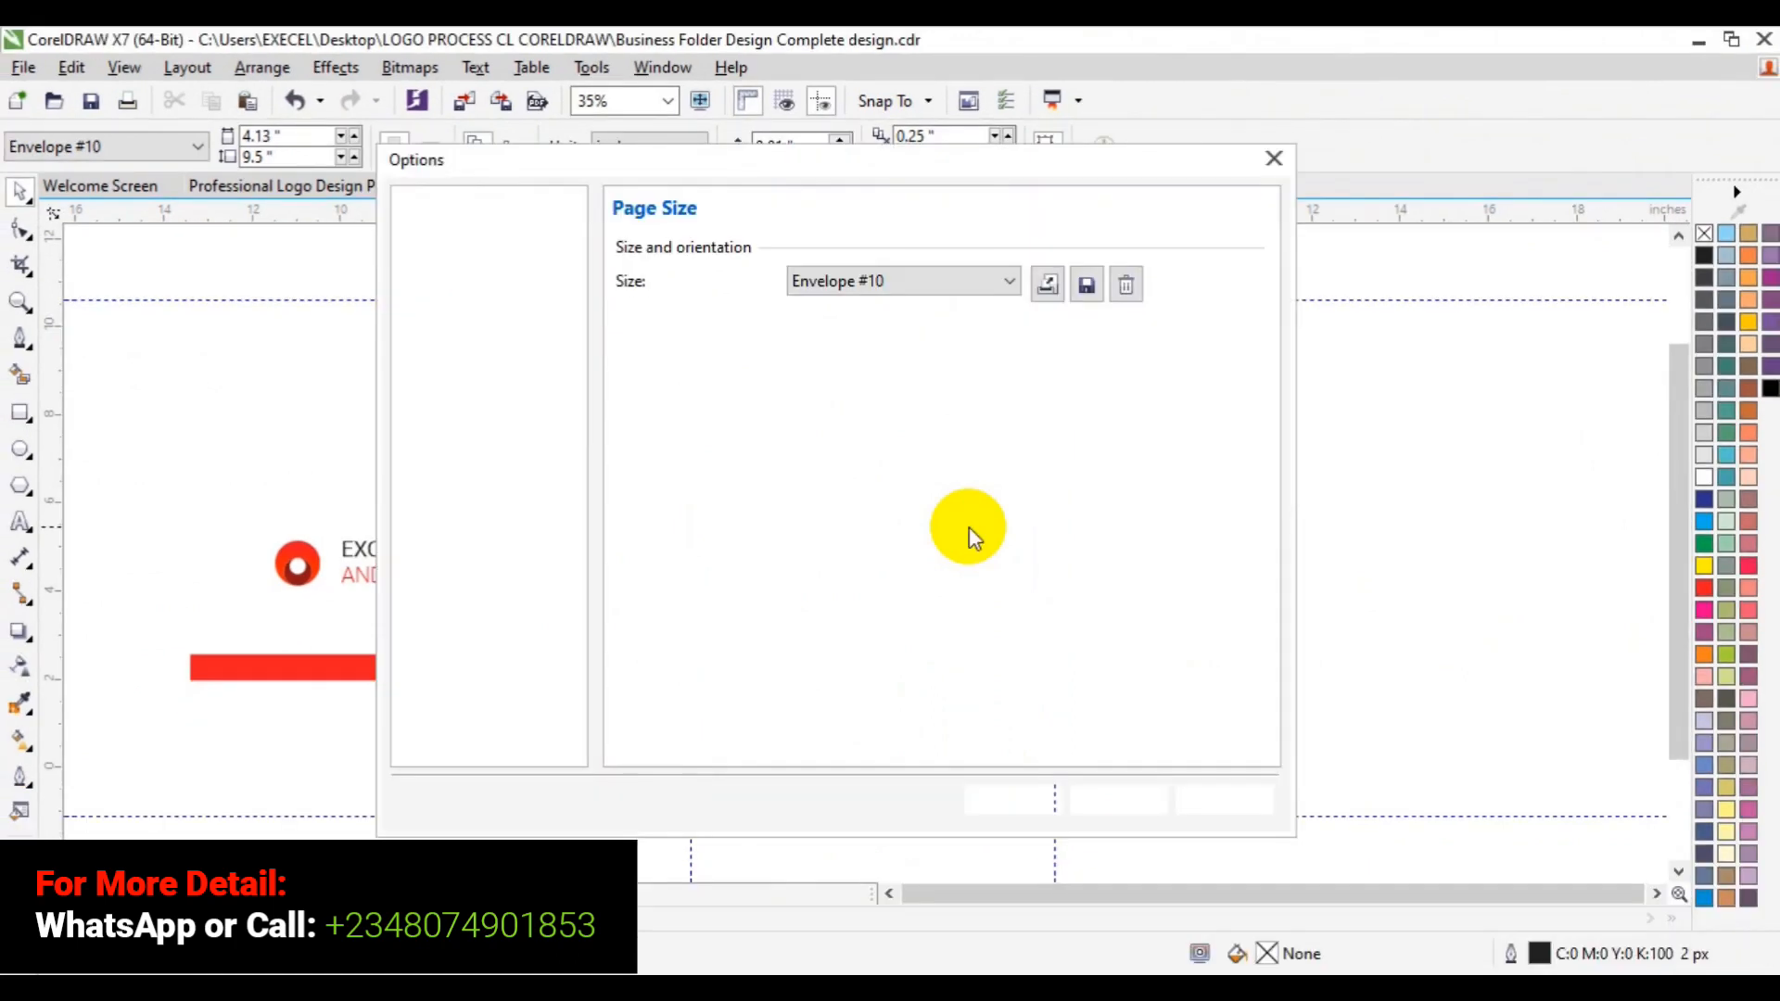
click(962, 382)
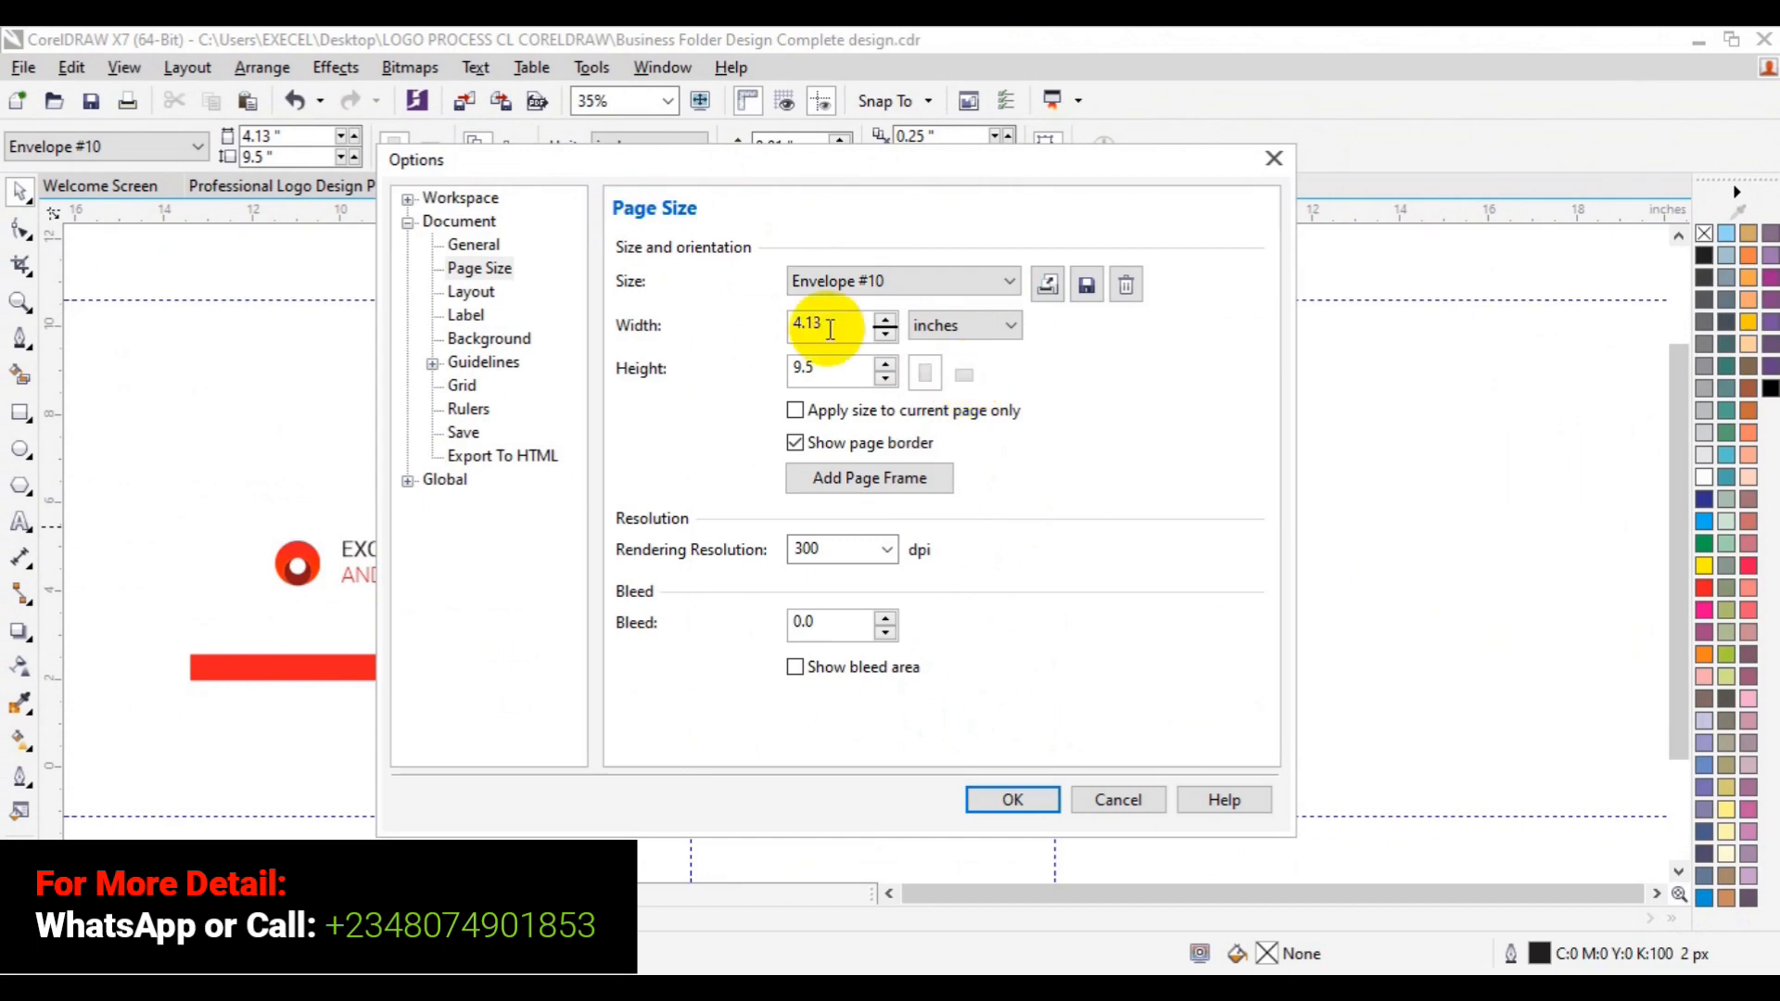
drag(831, 330, 779, 334)
key(ctrl+c)
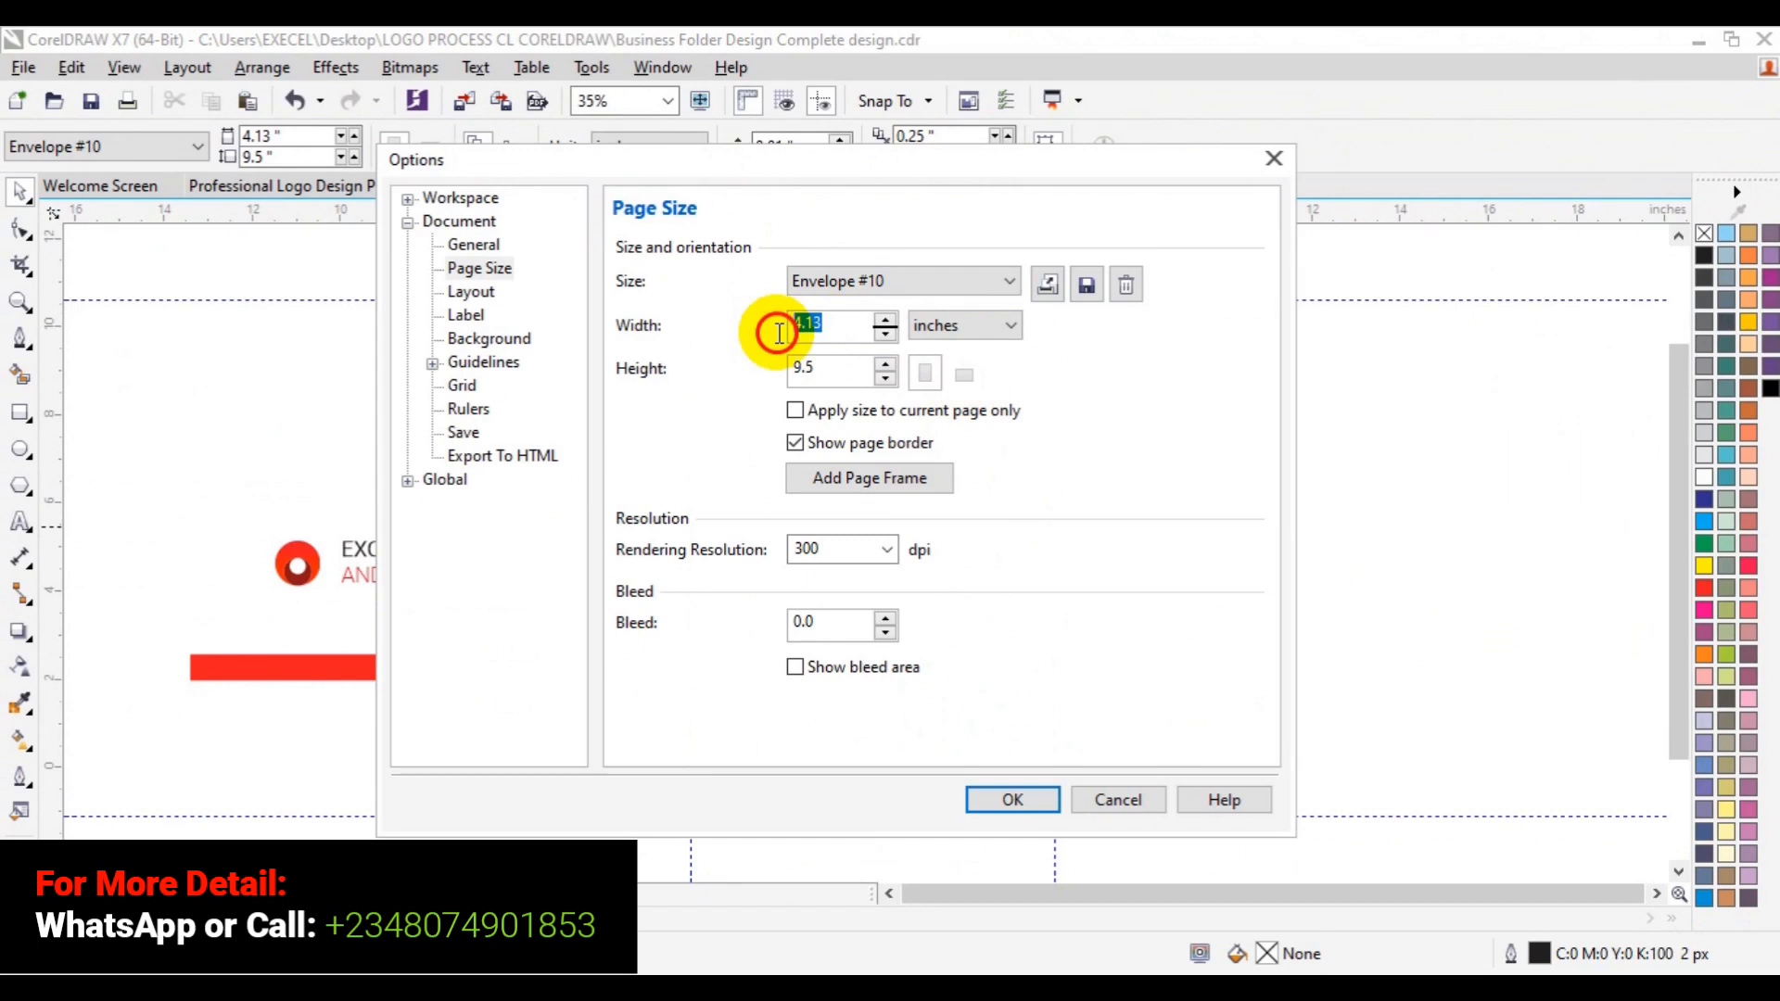
click(830, 369)
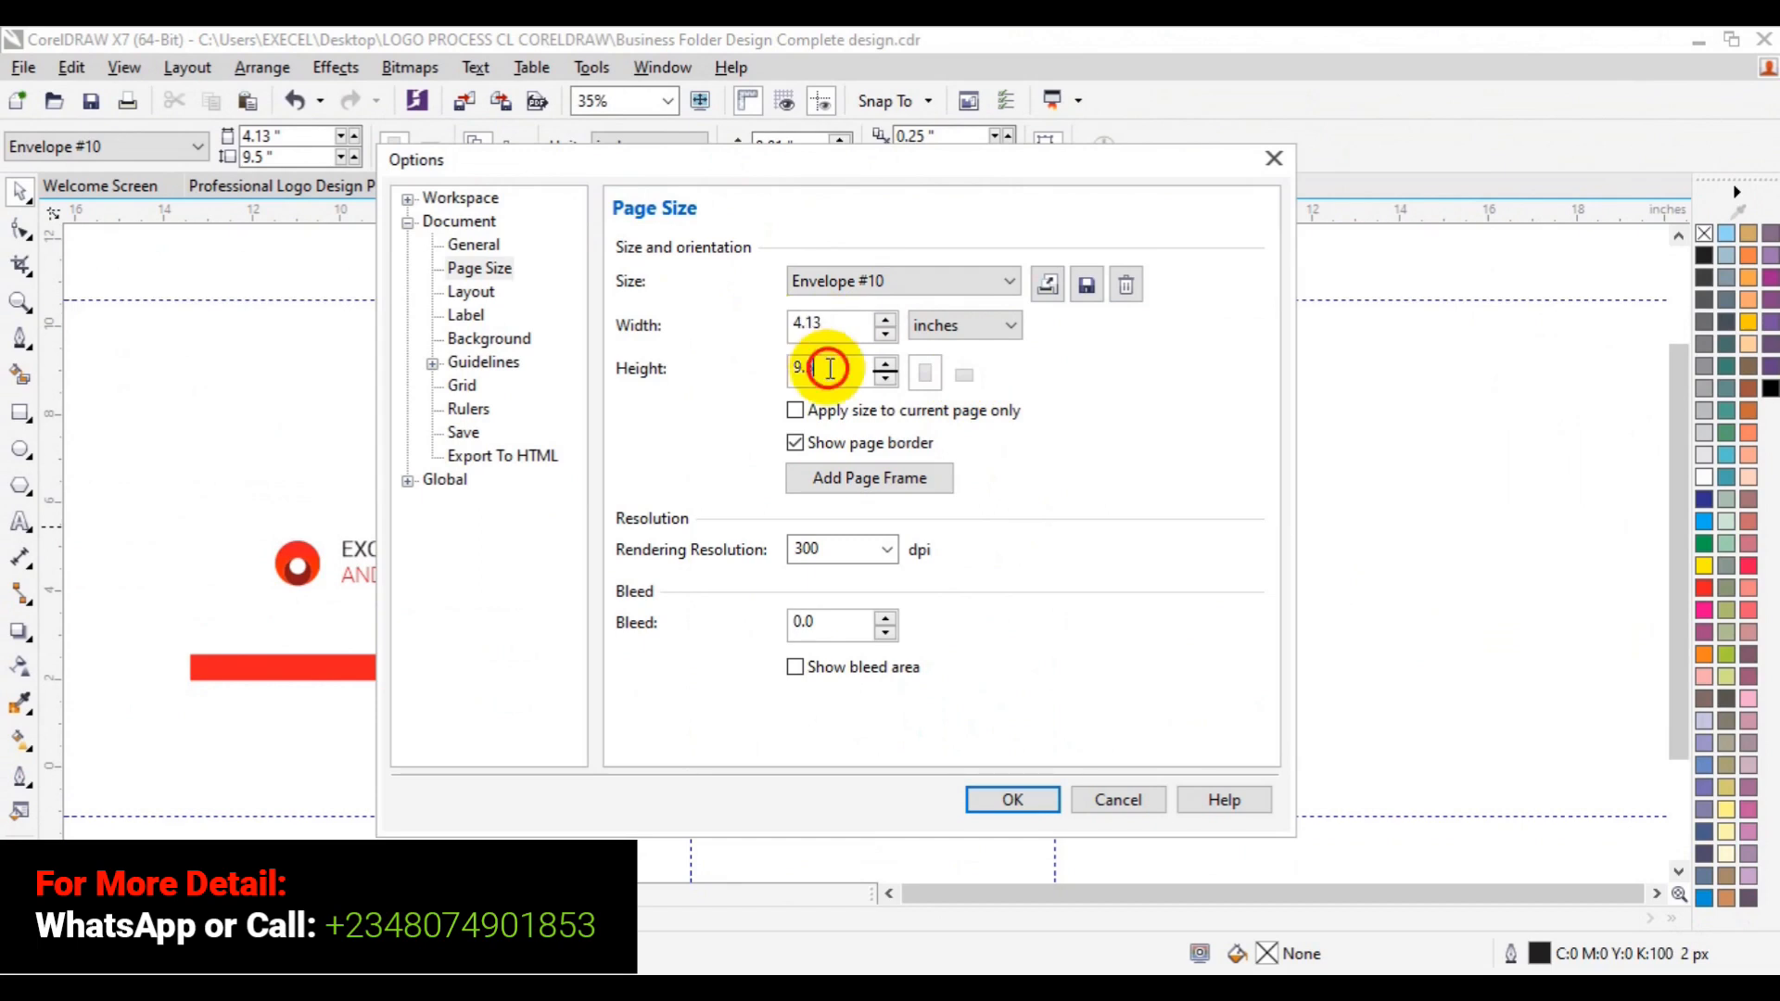
key(BackSpace)
key(BackSpace)
key(ctrl+v)
Set the page width to 9.5 inches with landscape orientation and apply the page size.
click(823, 329)
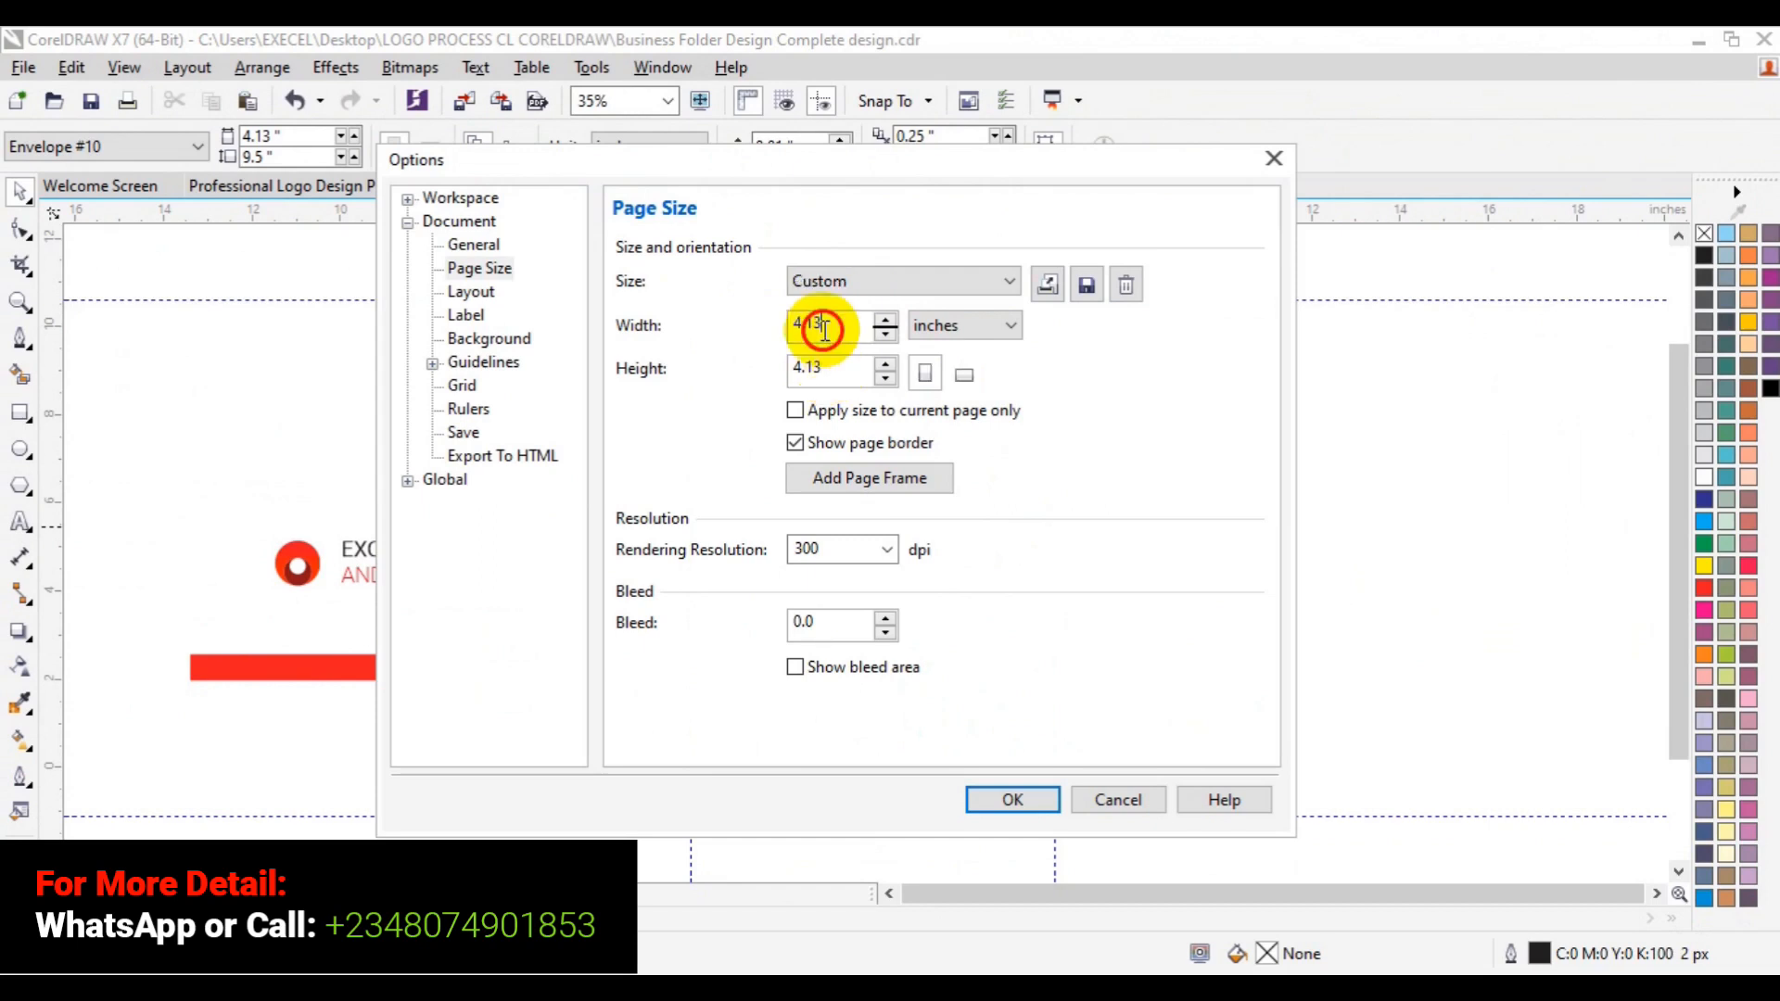
key(BackSpace)
text(9.5)
click(967, 374)
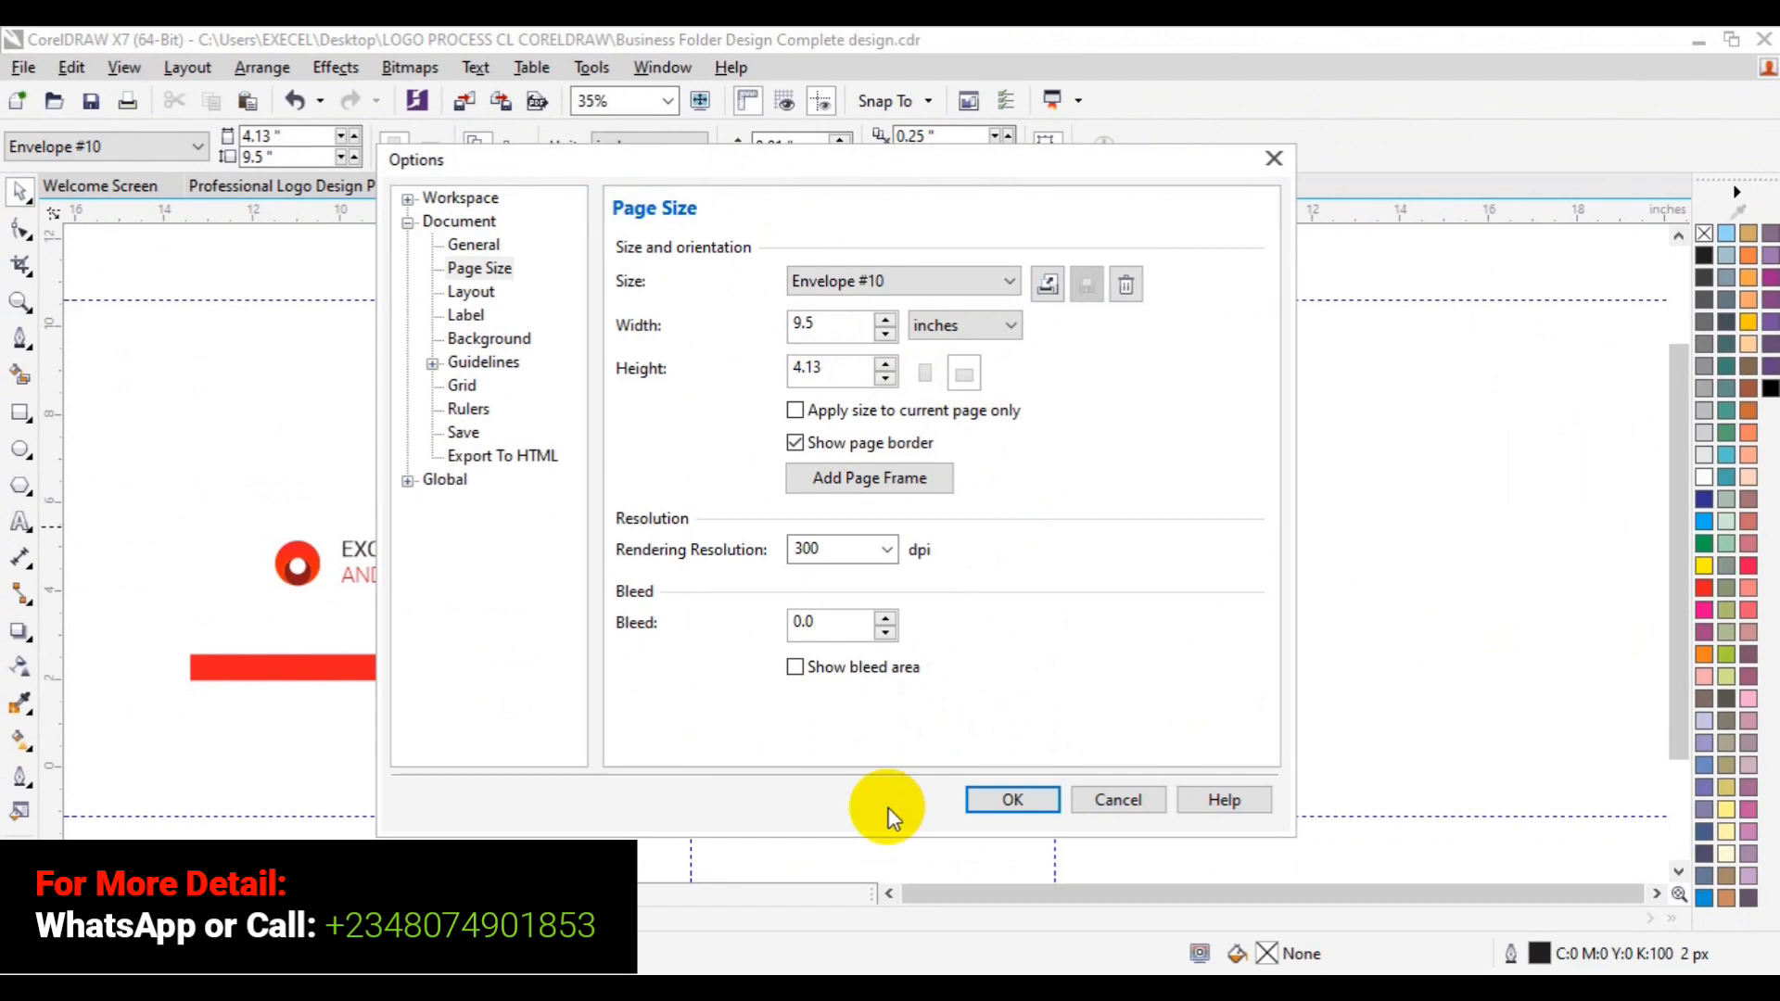
click(996, 806)
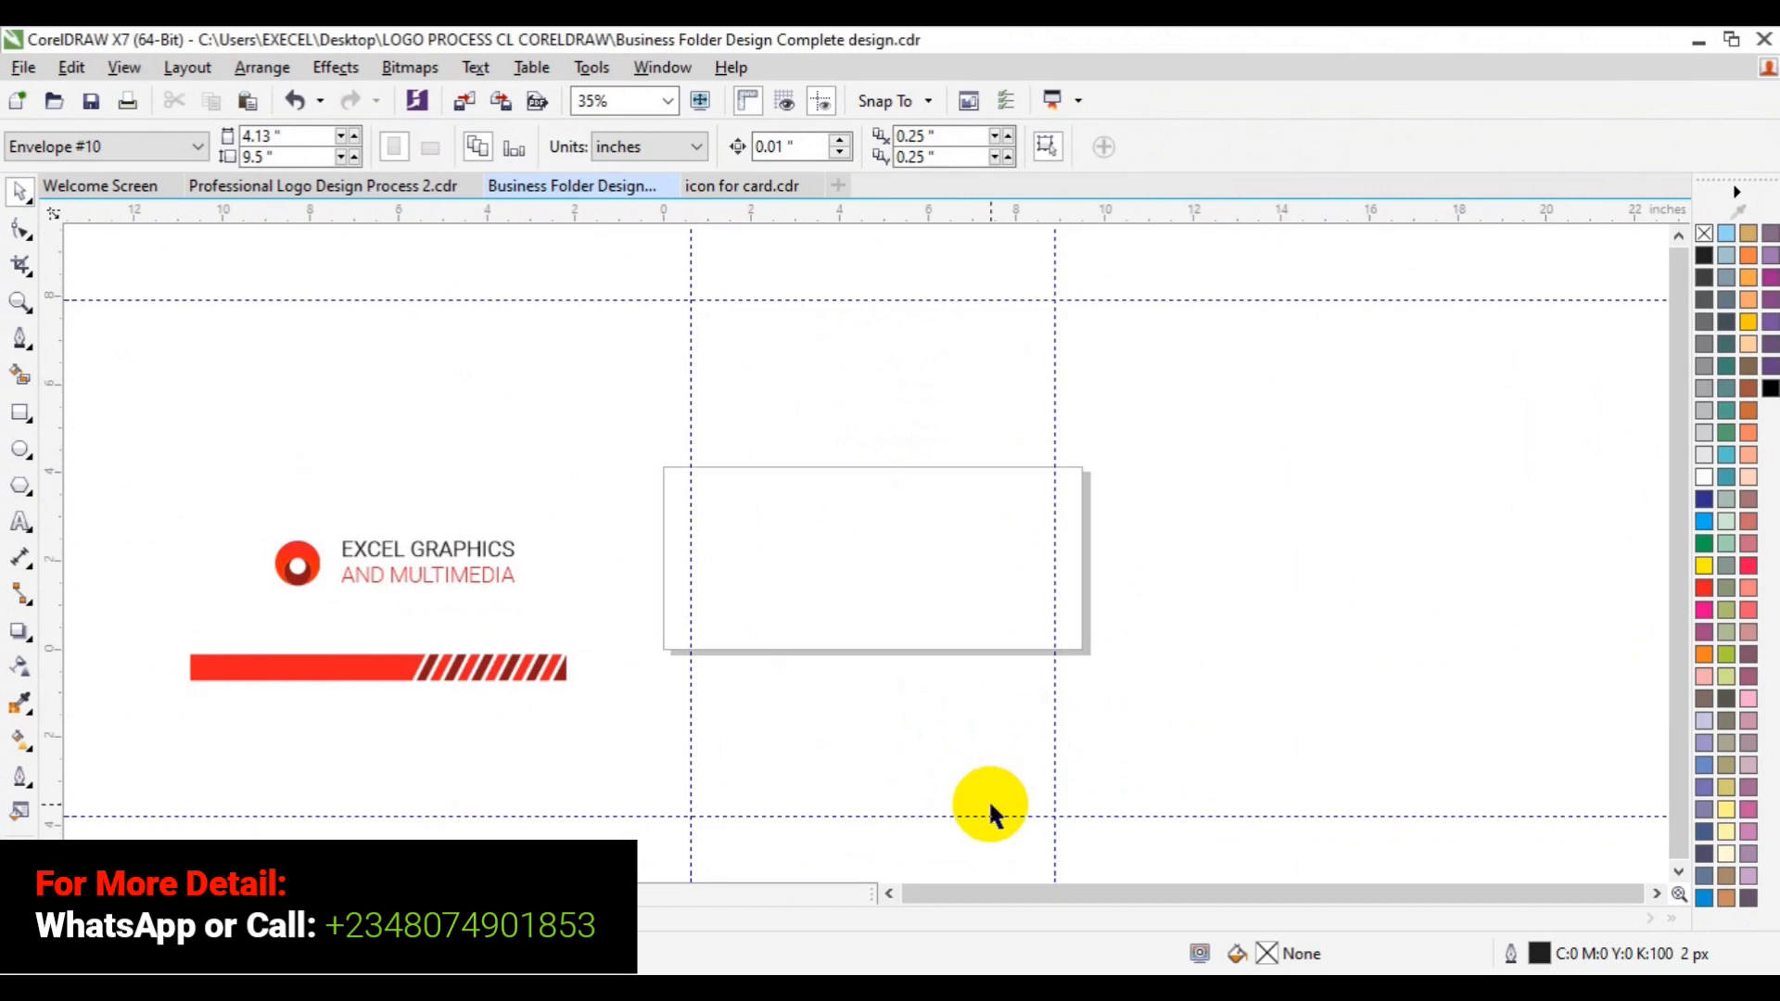
Delete all four guidelines left around the page.
right_click(695, 500)
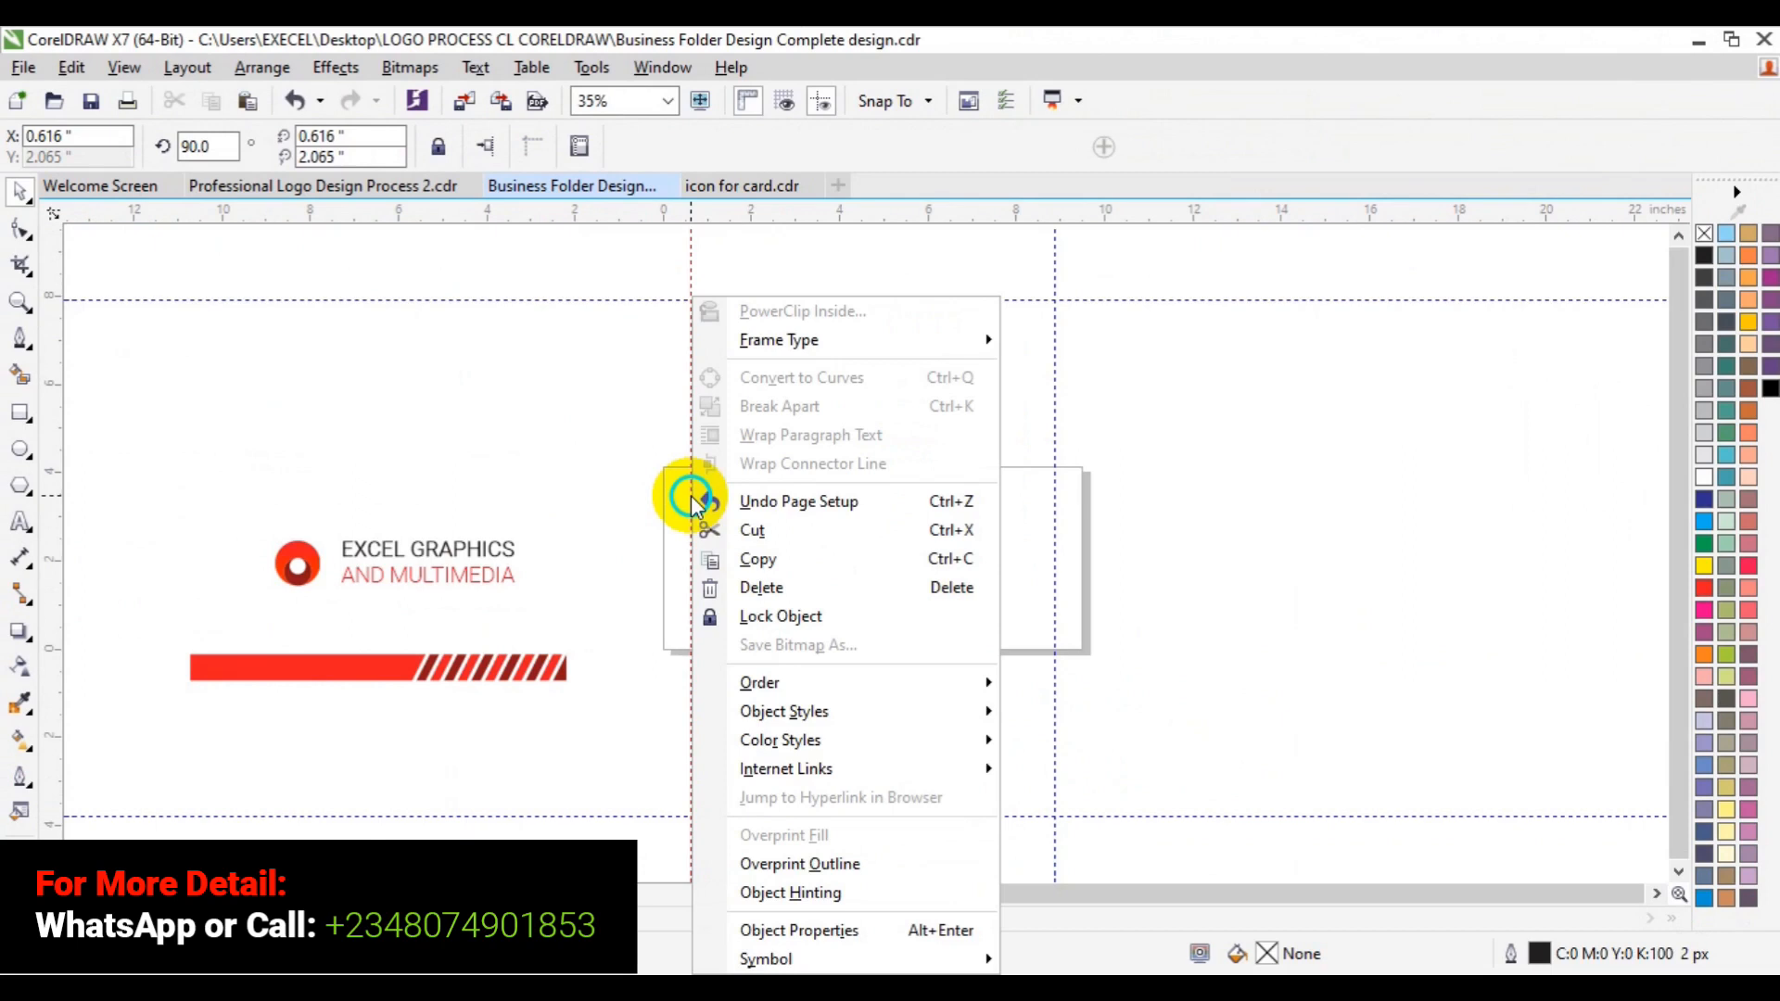
click(761, 587)
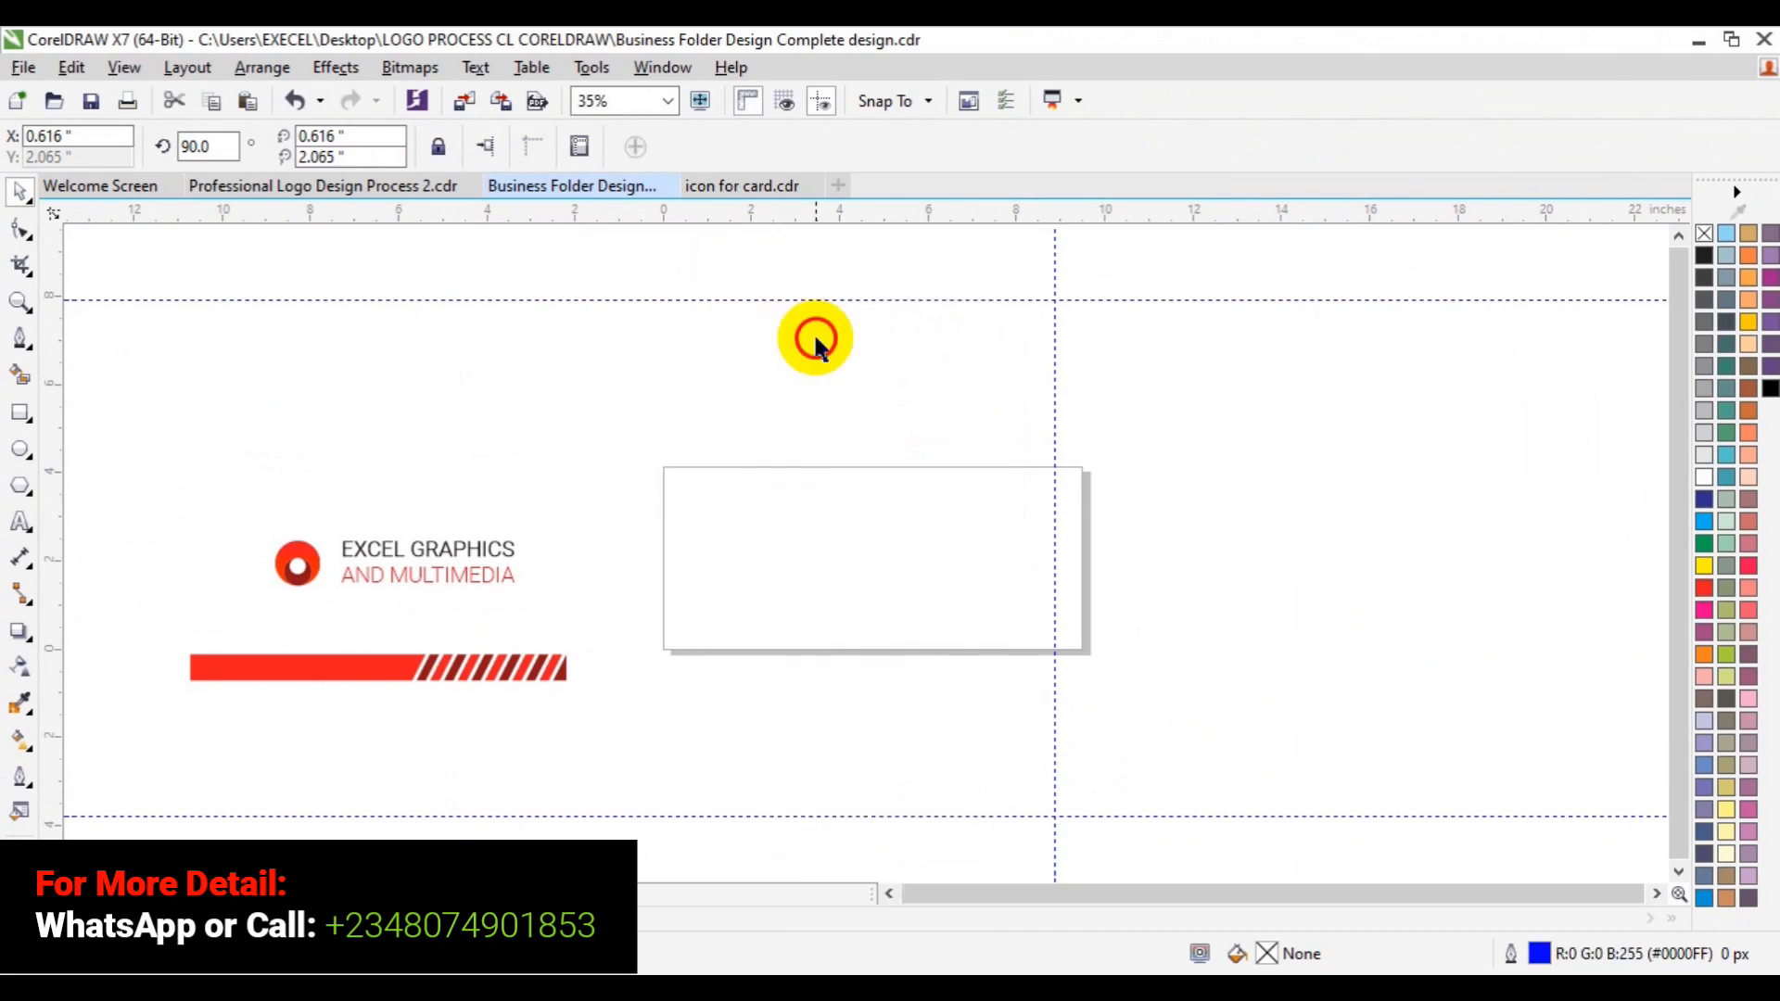
right_click(830, 299)
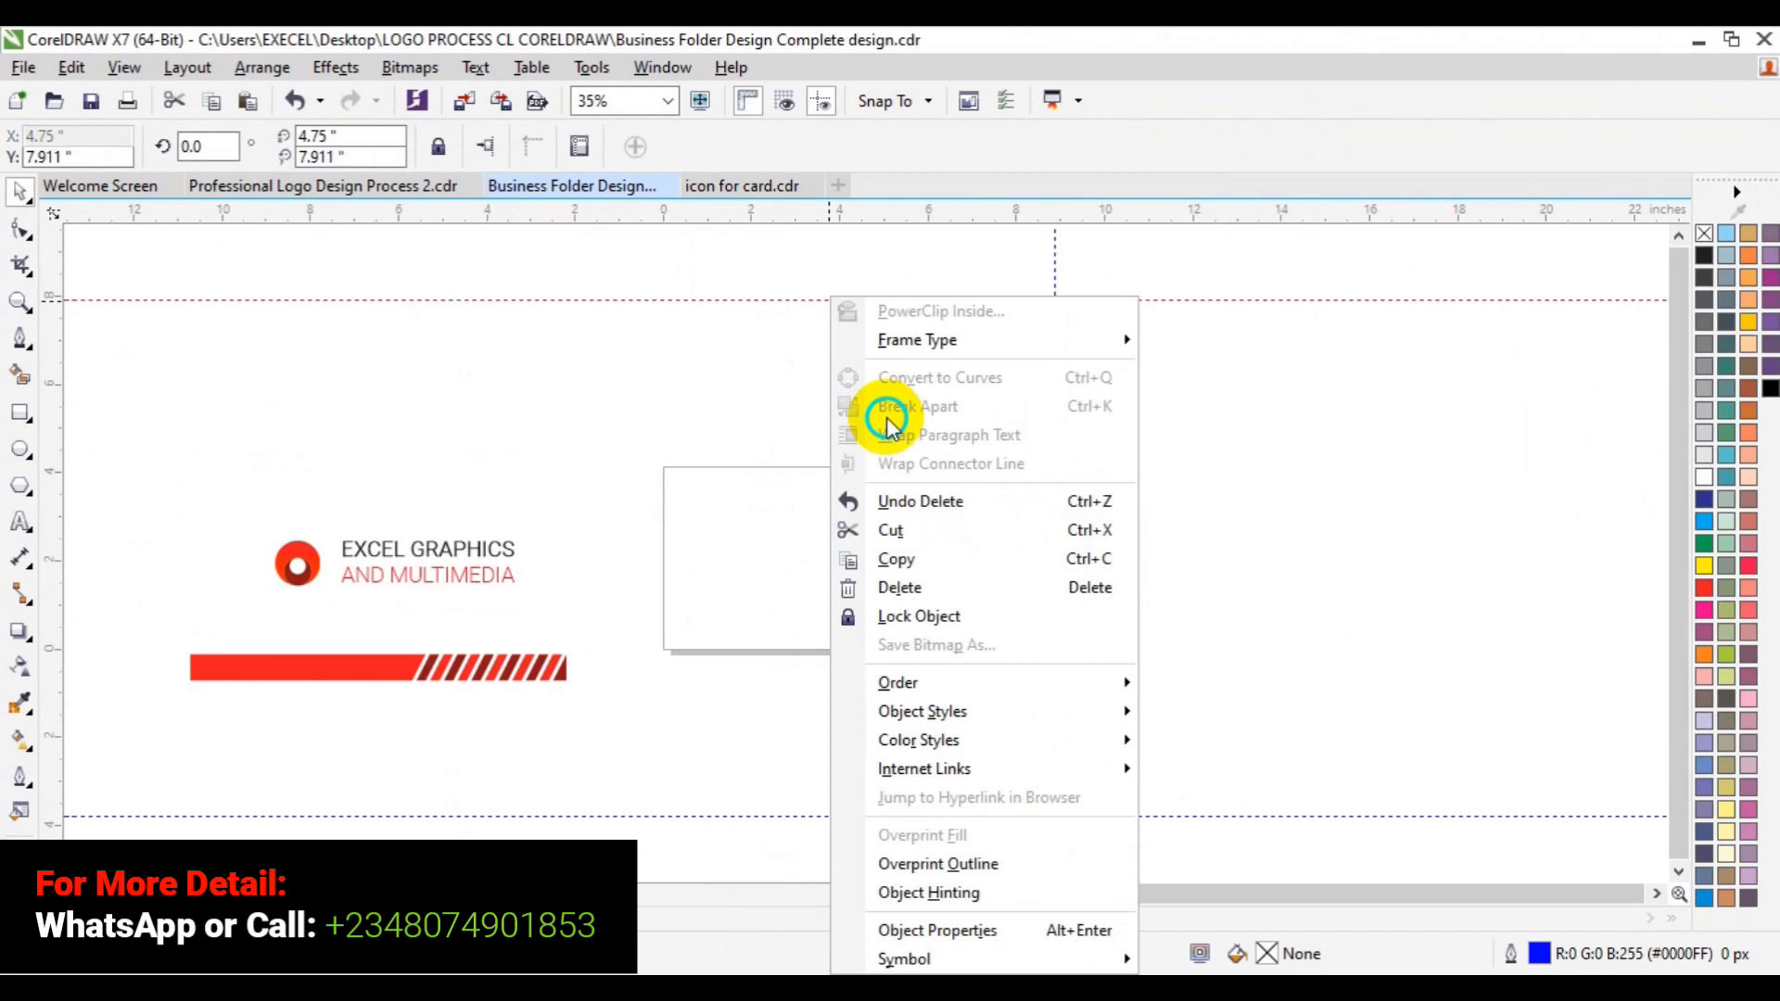
click(899, 587)
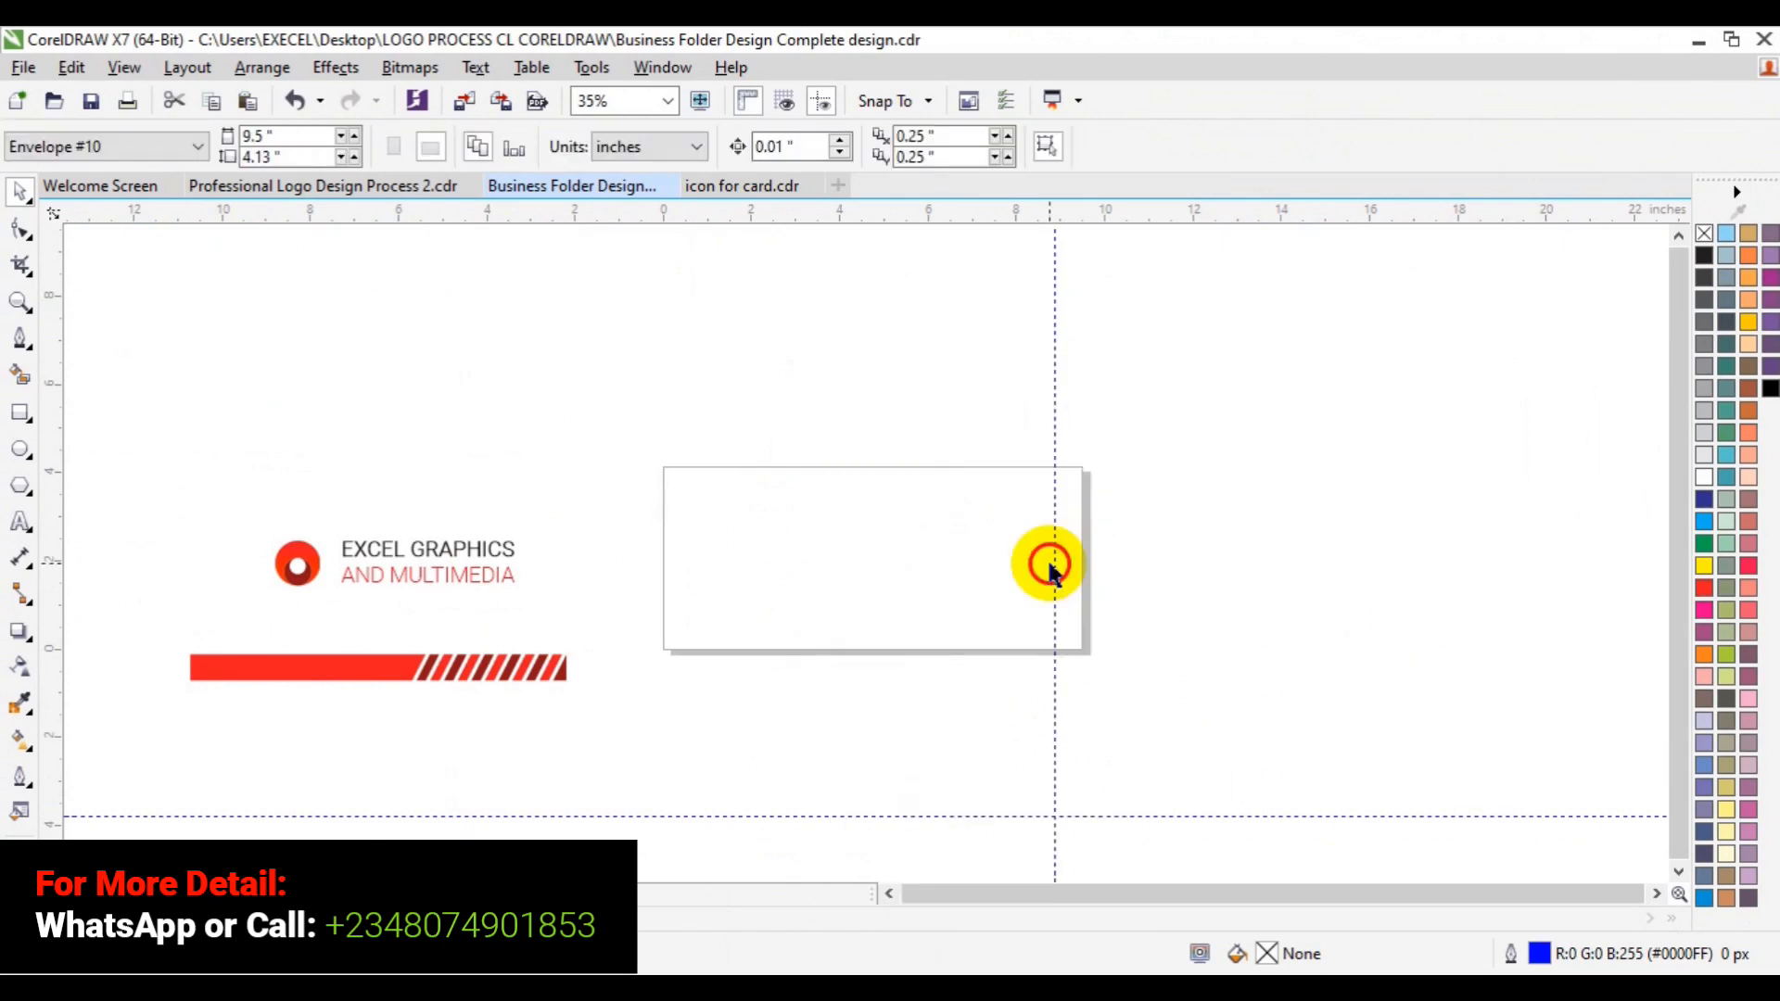
right_click(1051, 564)
click(1169, 597)
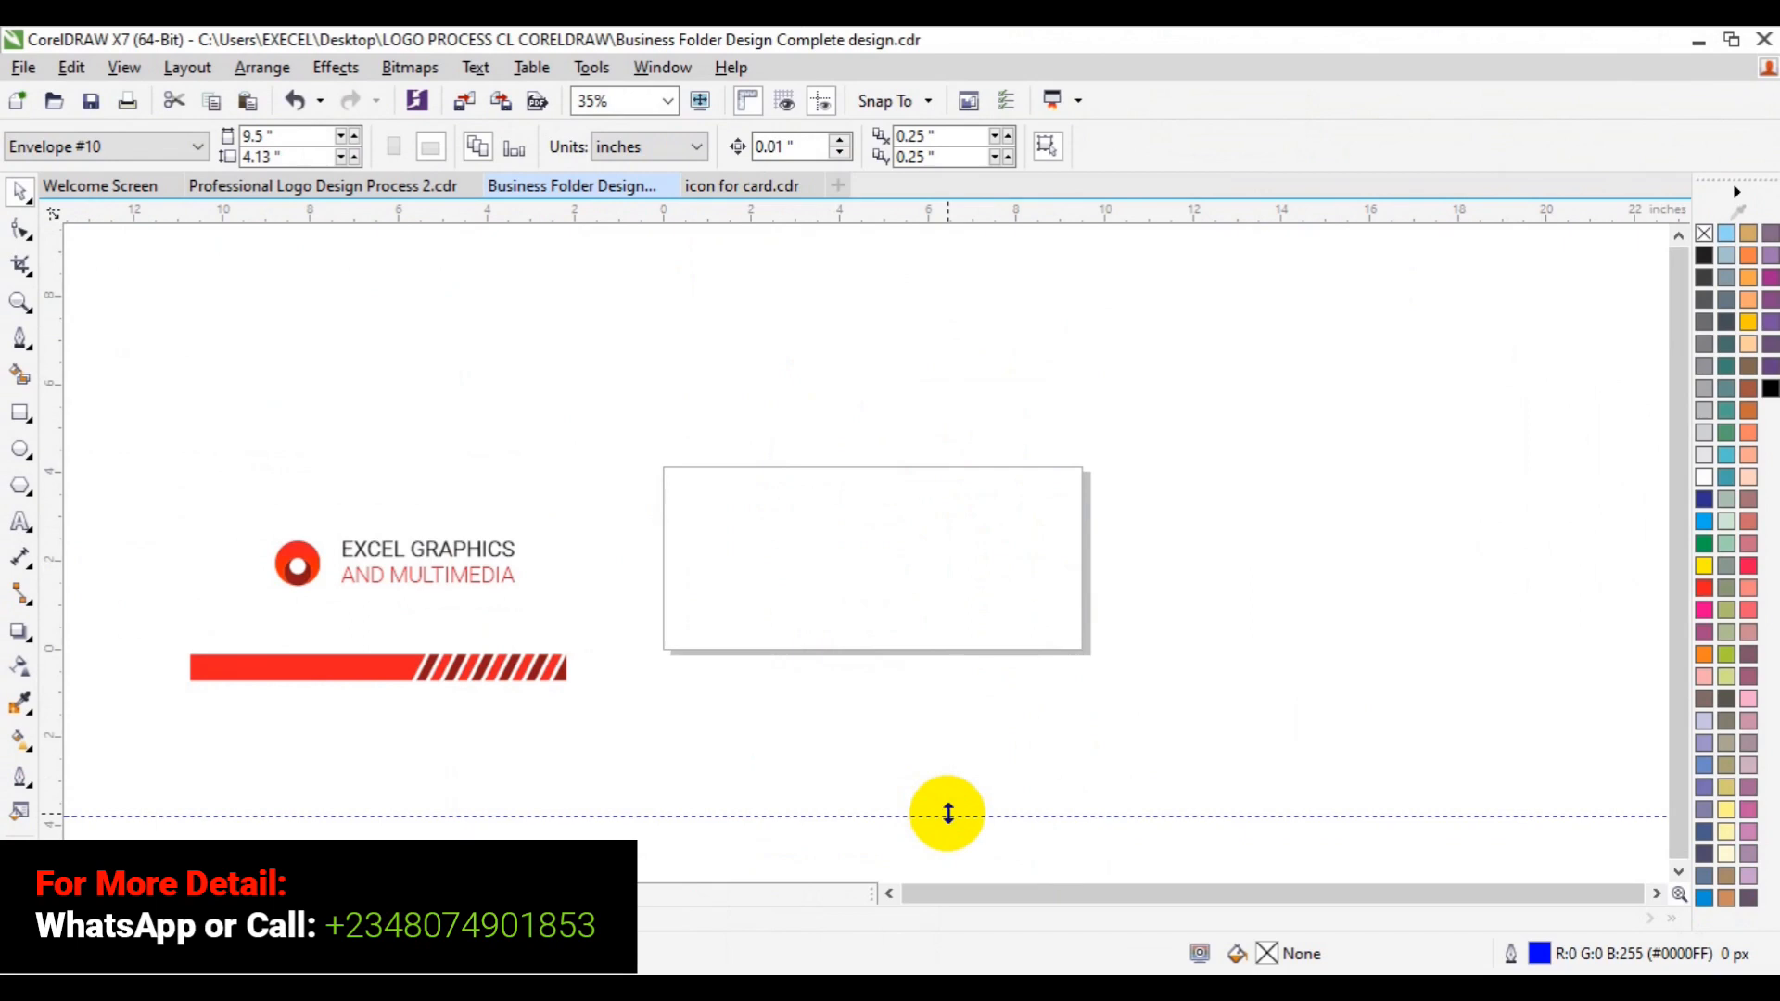
key(Delete)
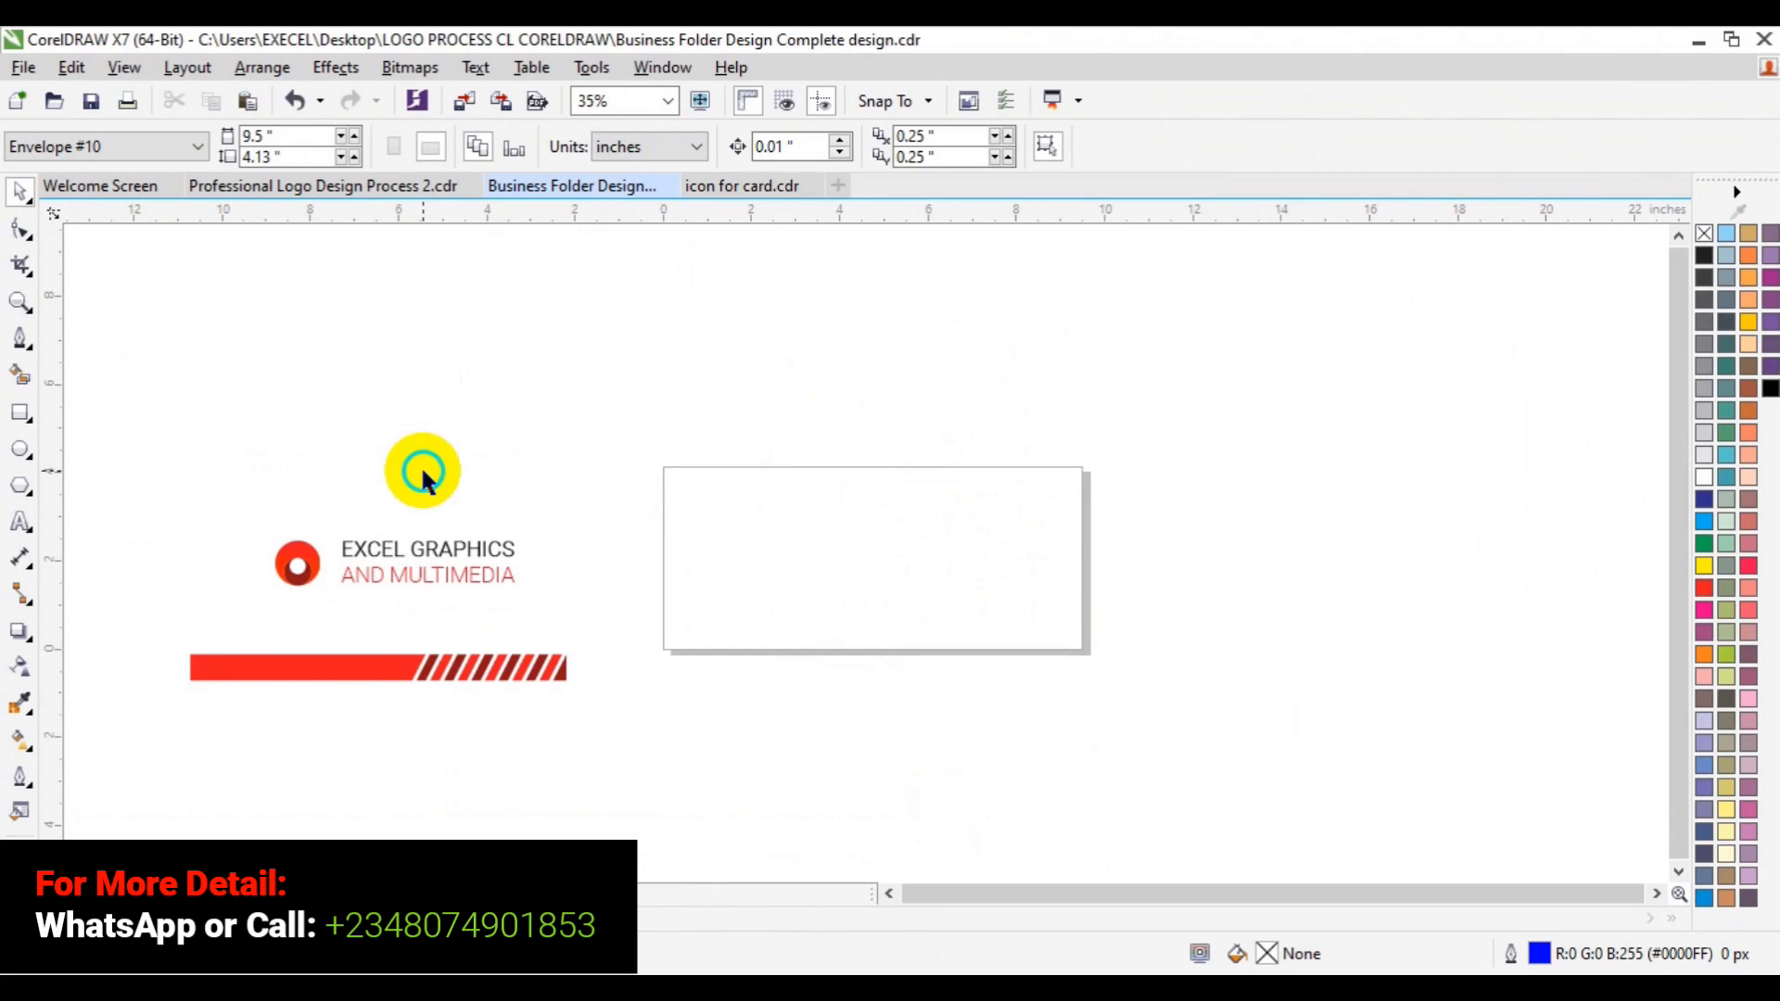
Add a rectangle matching the full page size and select the striped red bar beside the page.
click(17, 415)
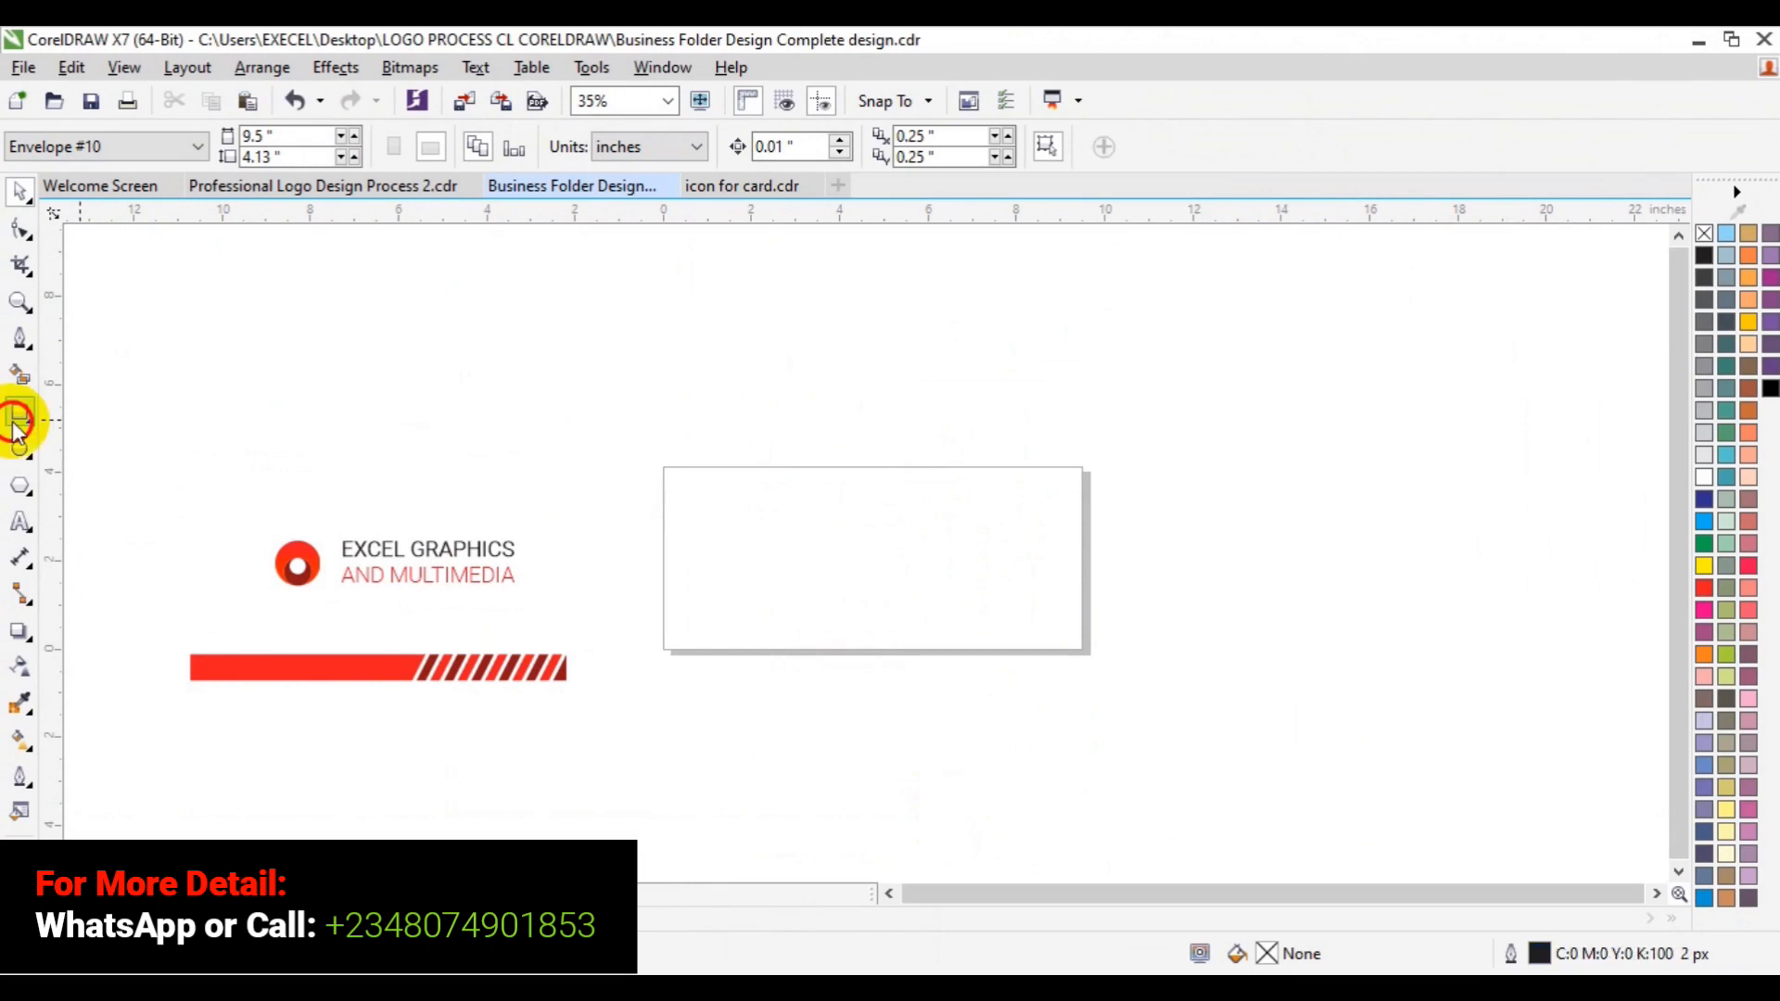
double_click(17, 417)
click(283, 679)
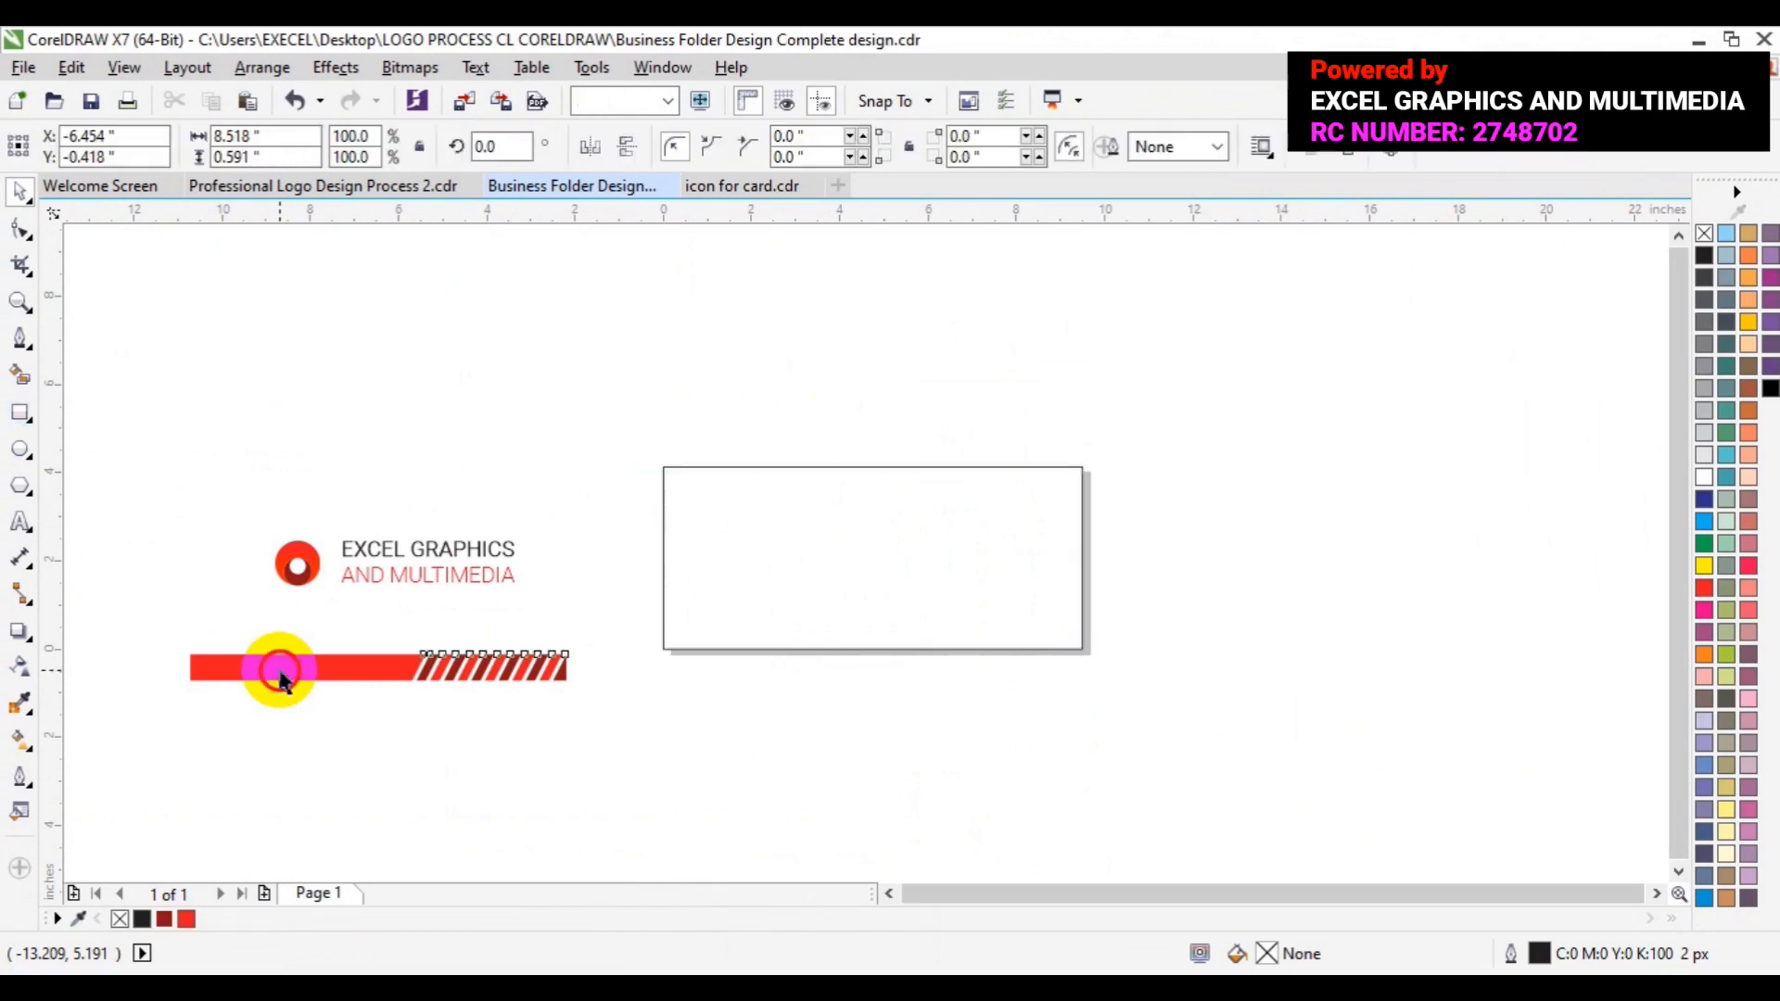
Centre the striped red bar on the page and scale it proportionally about its centre to the full 9.5 inch page width.
key(p)
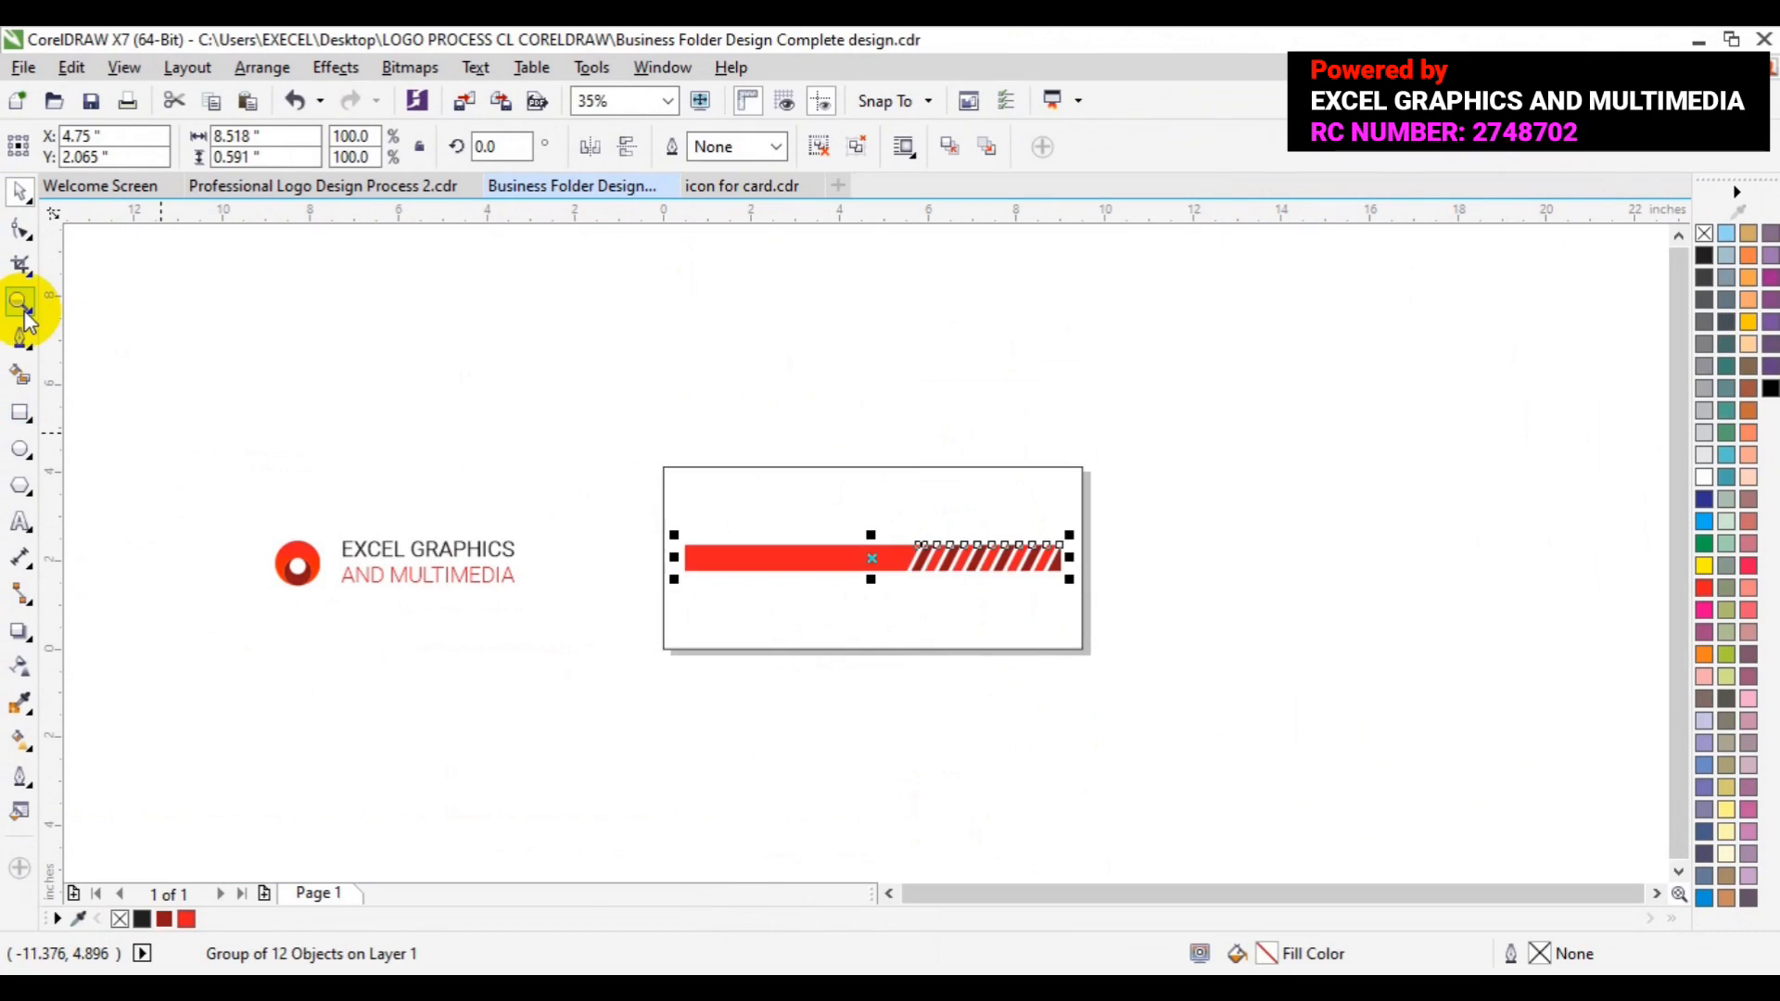
click(20, 306)
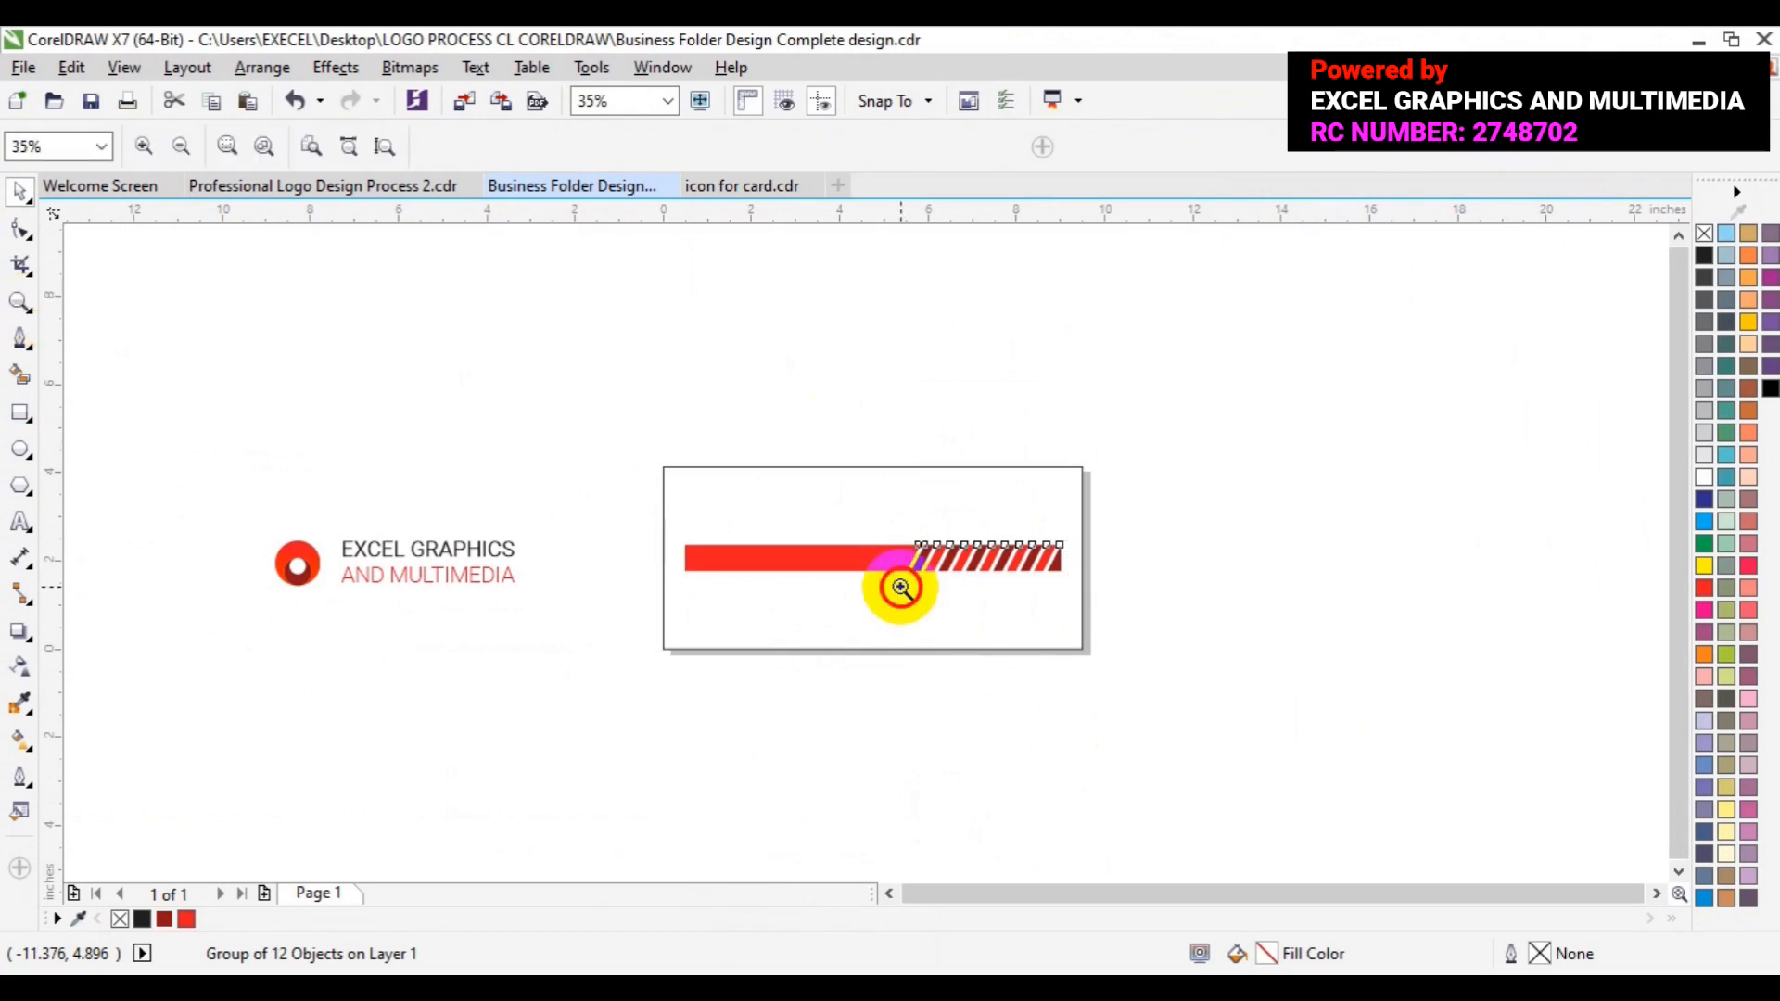
click(900, 588)
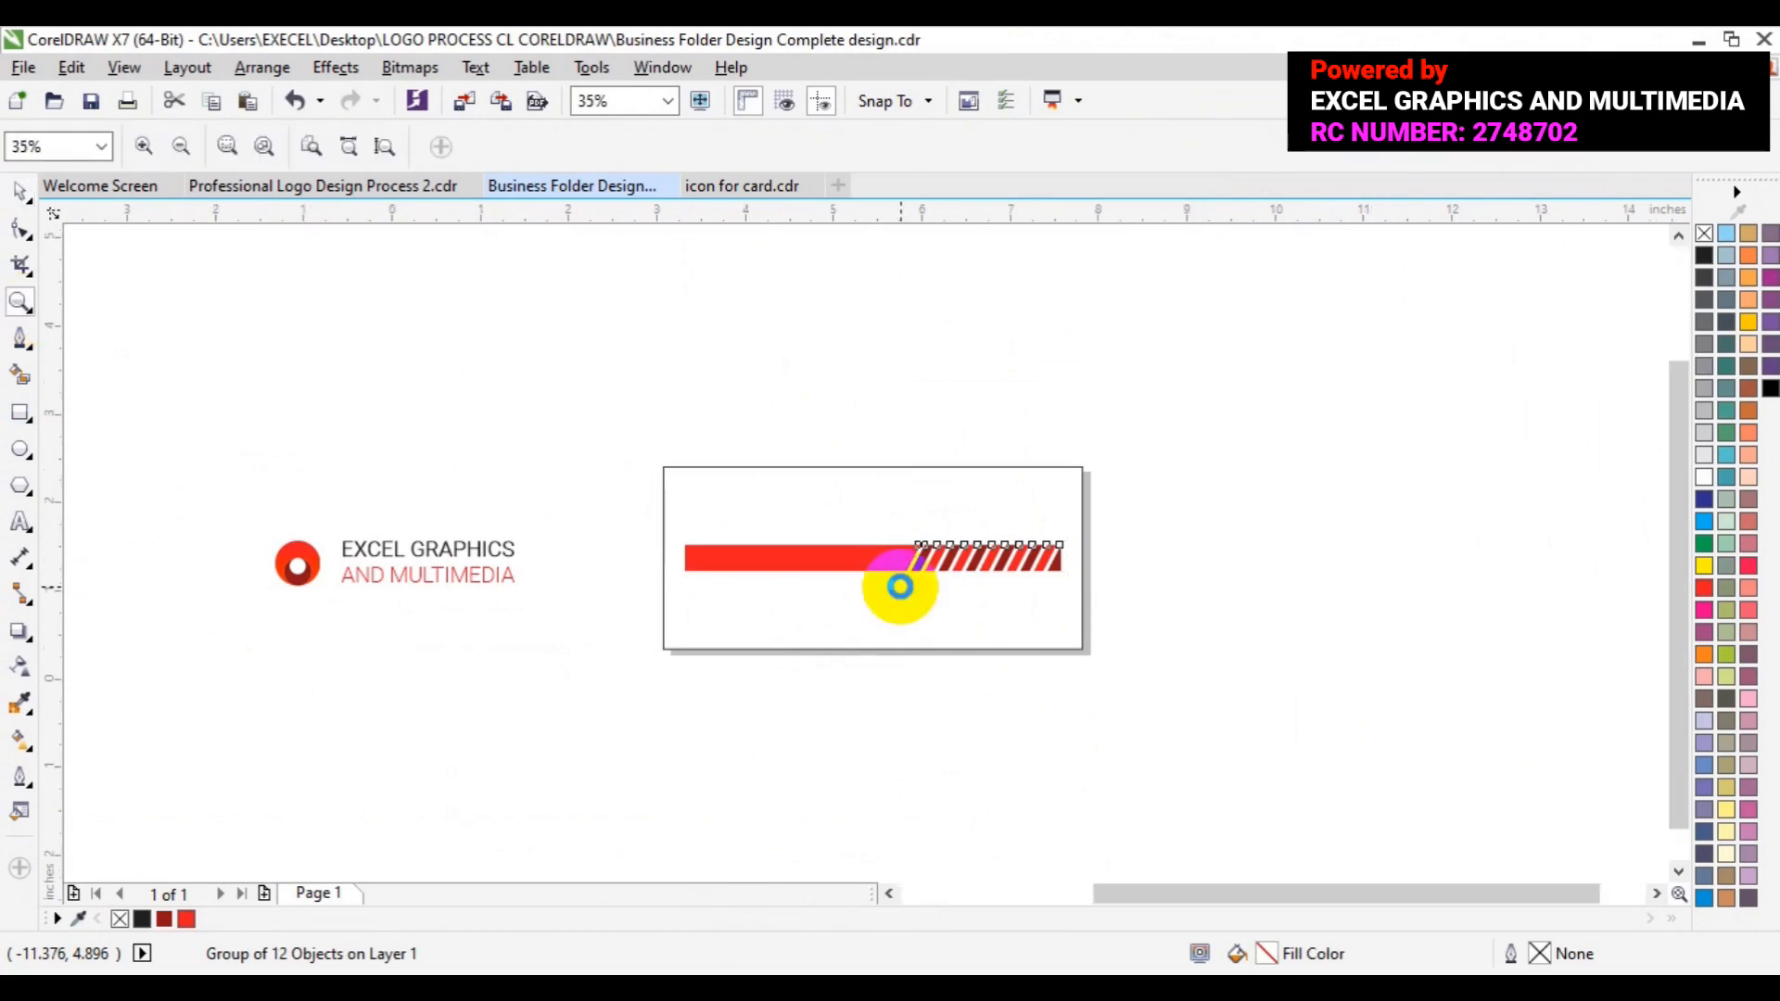
click(900, 588)
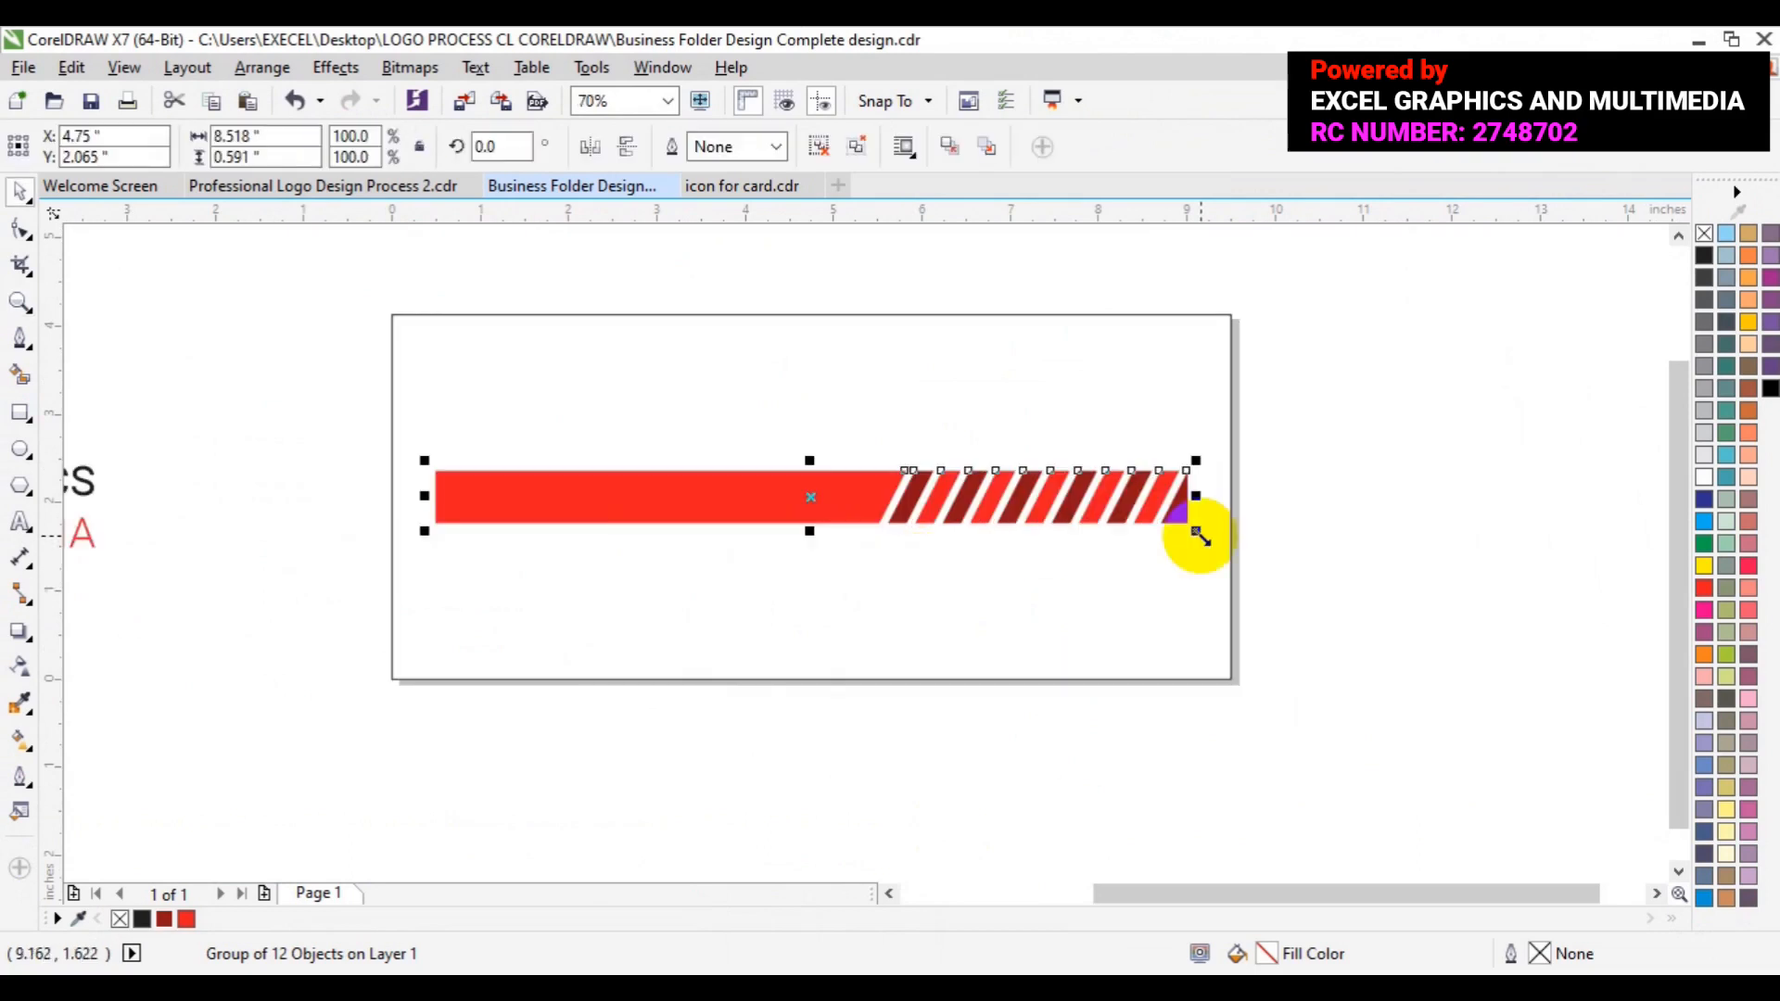
drag(1196, 533, 1249, 567)
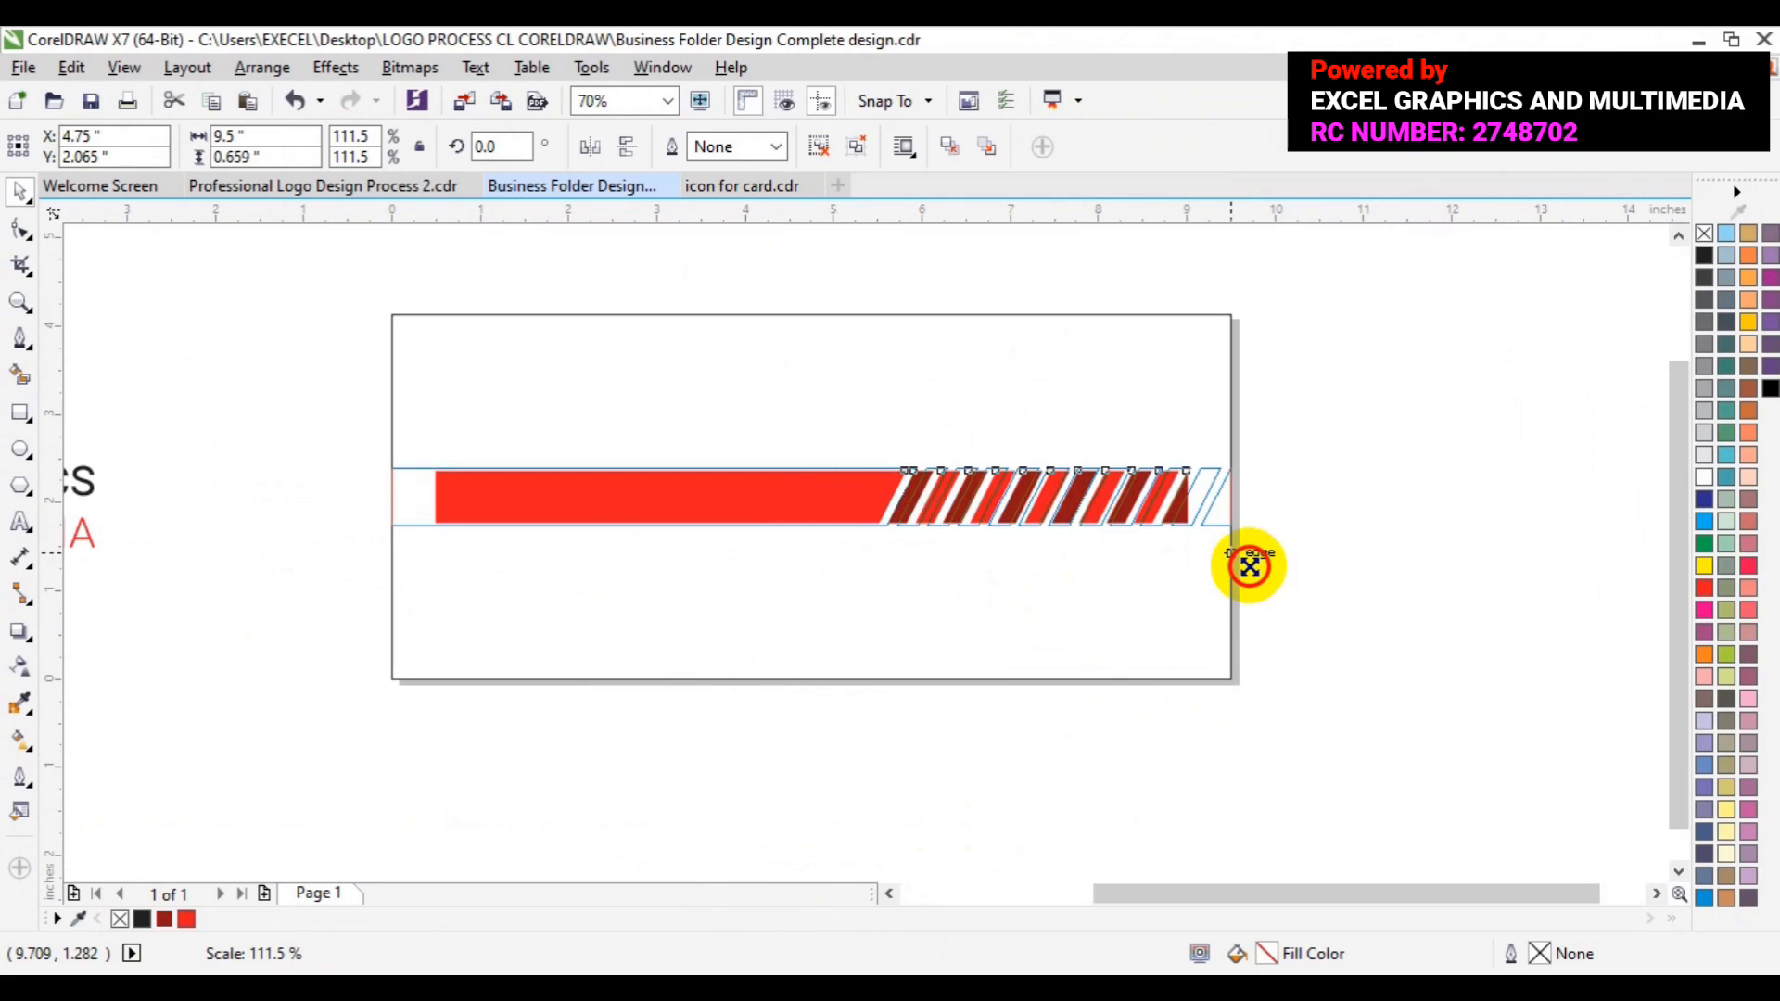
drag(1249, 568, 1249, 567)
Align the striped bar to the bottom edge of the page-sized rectangle.
shift+click(1011, 371)
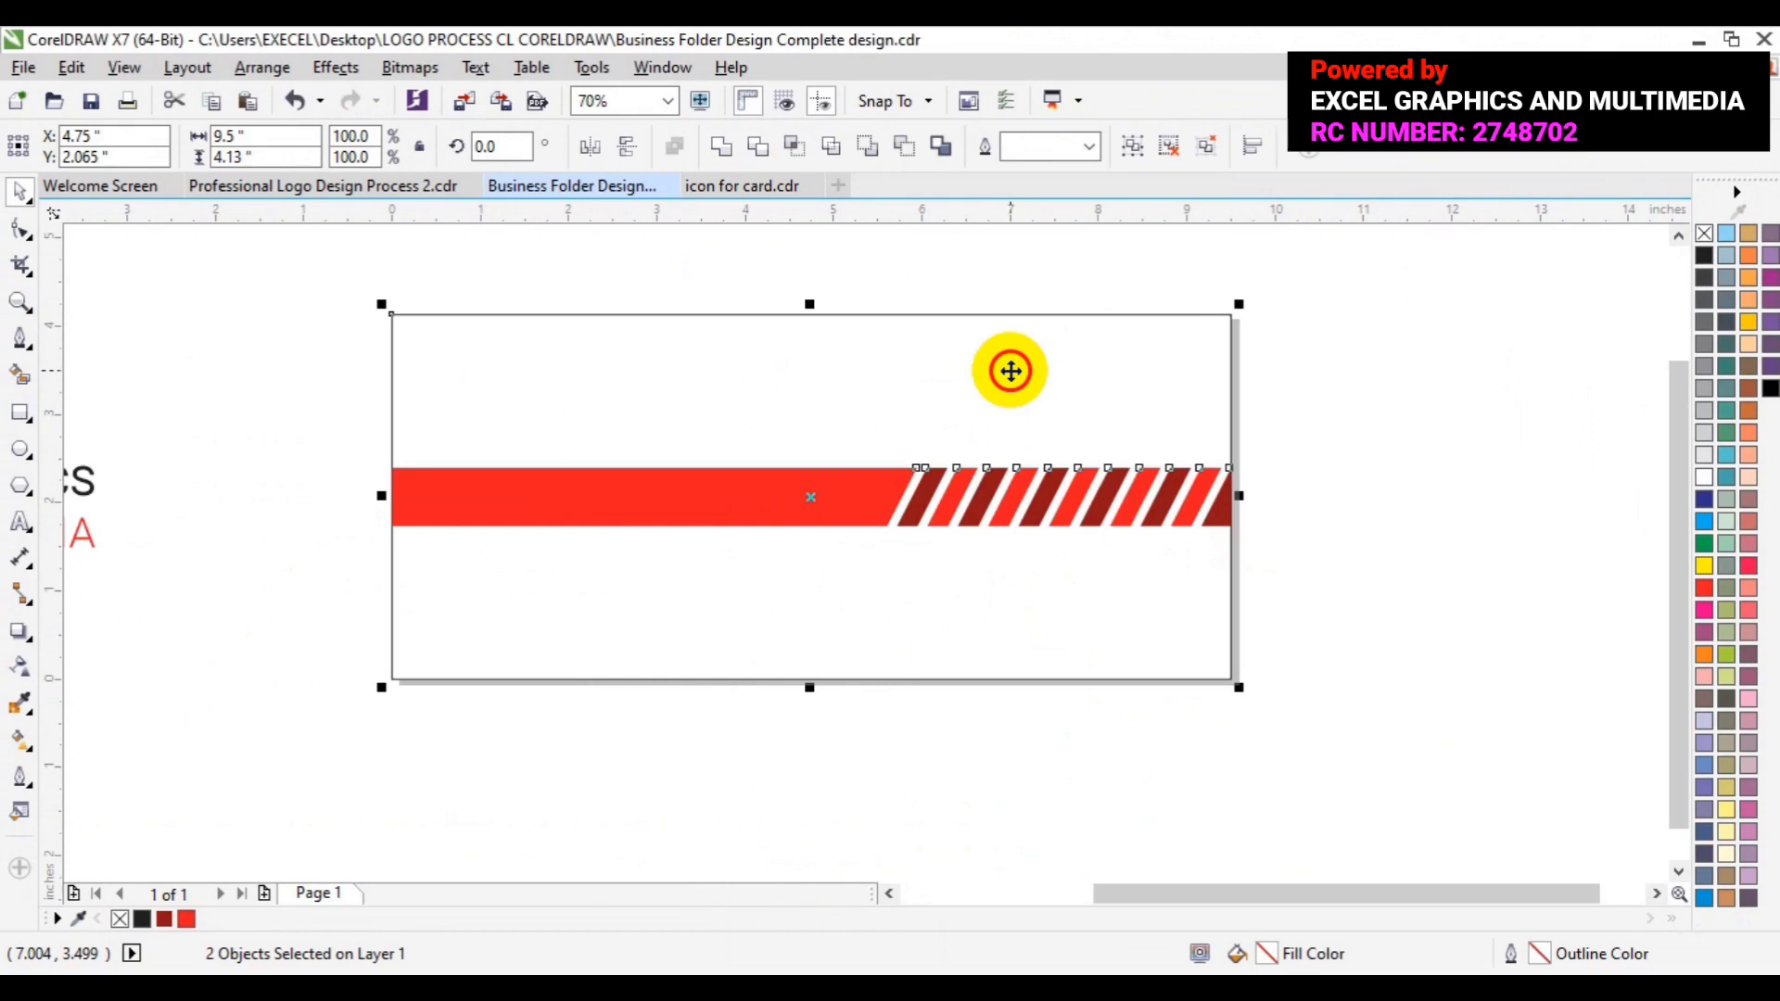
click(1010, 371)
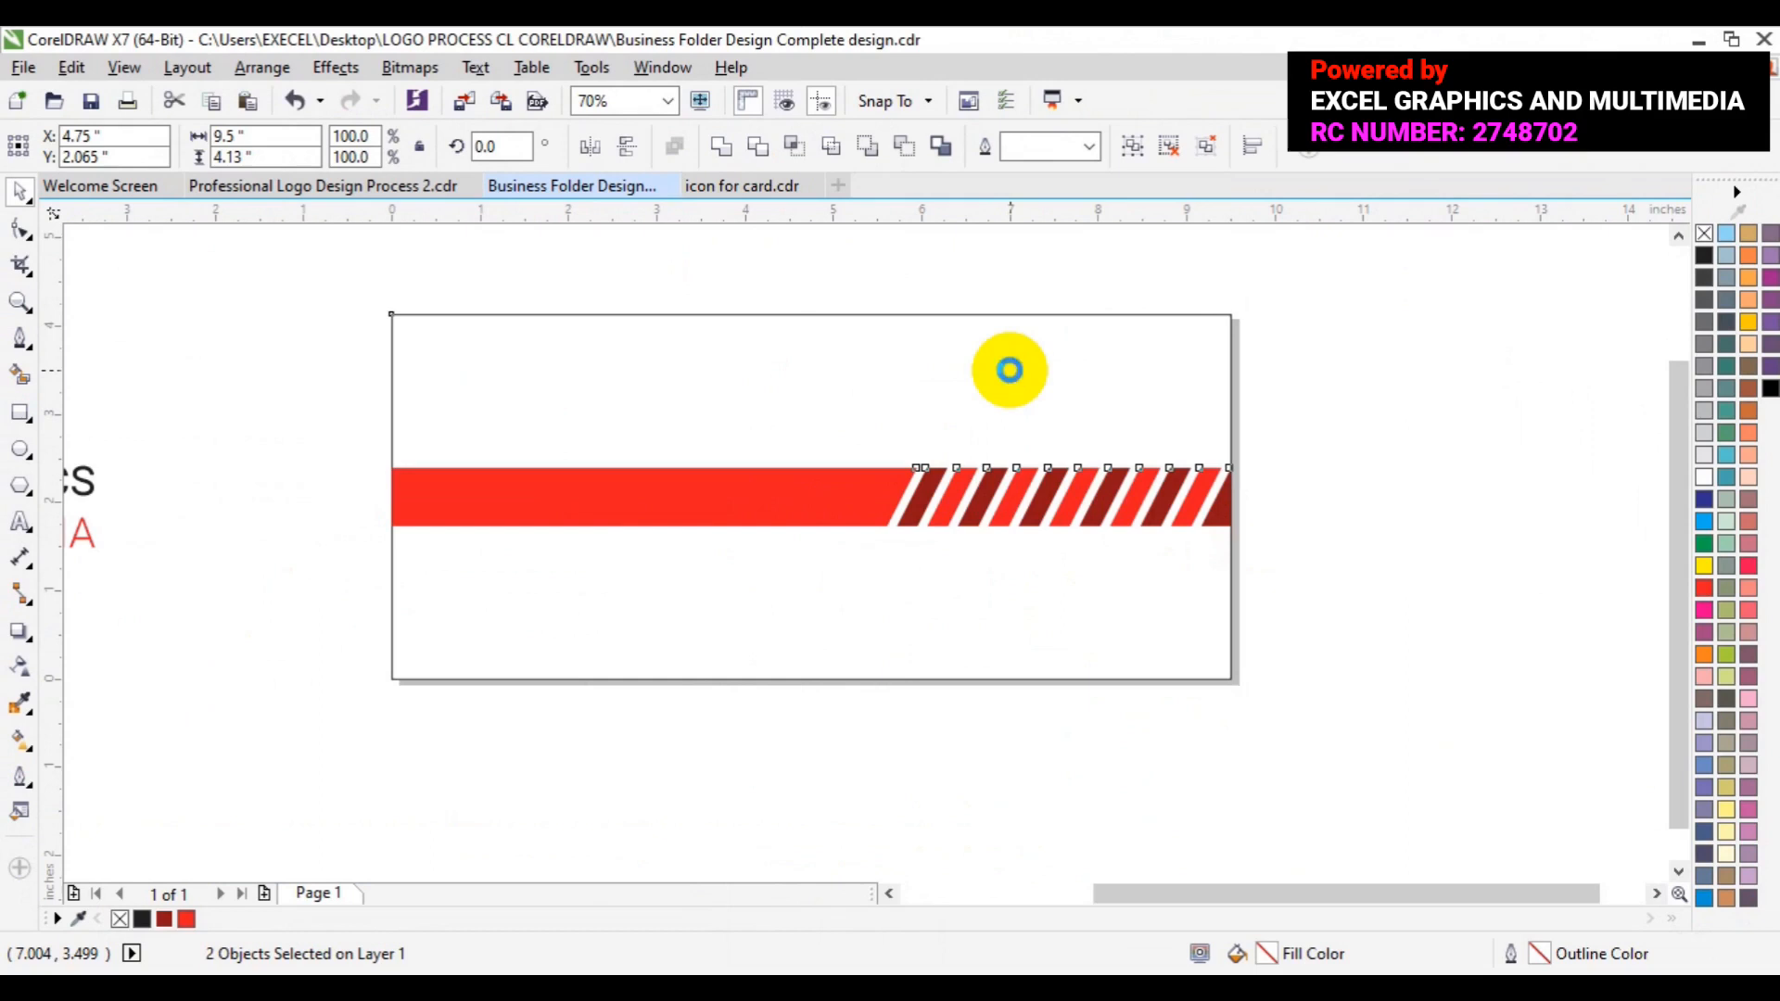
key(b)
click(1411, 505)
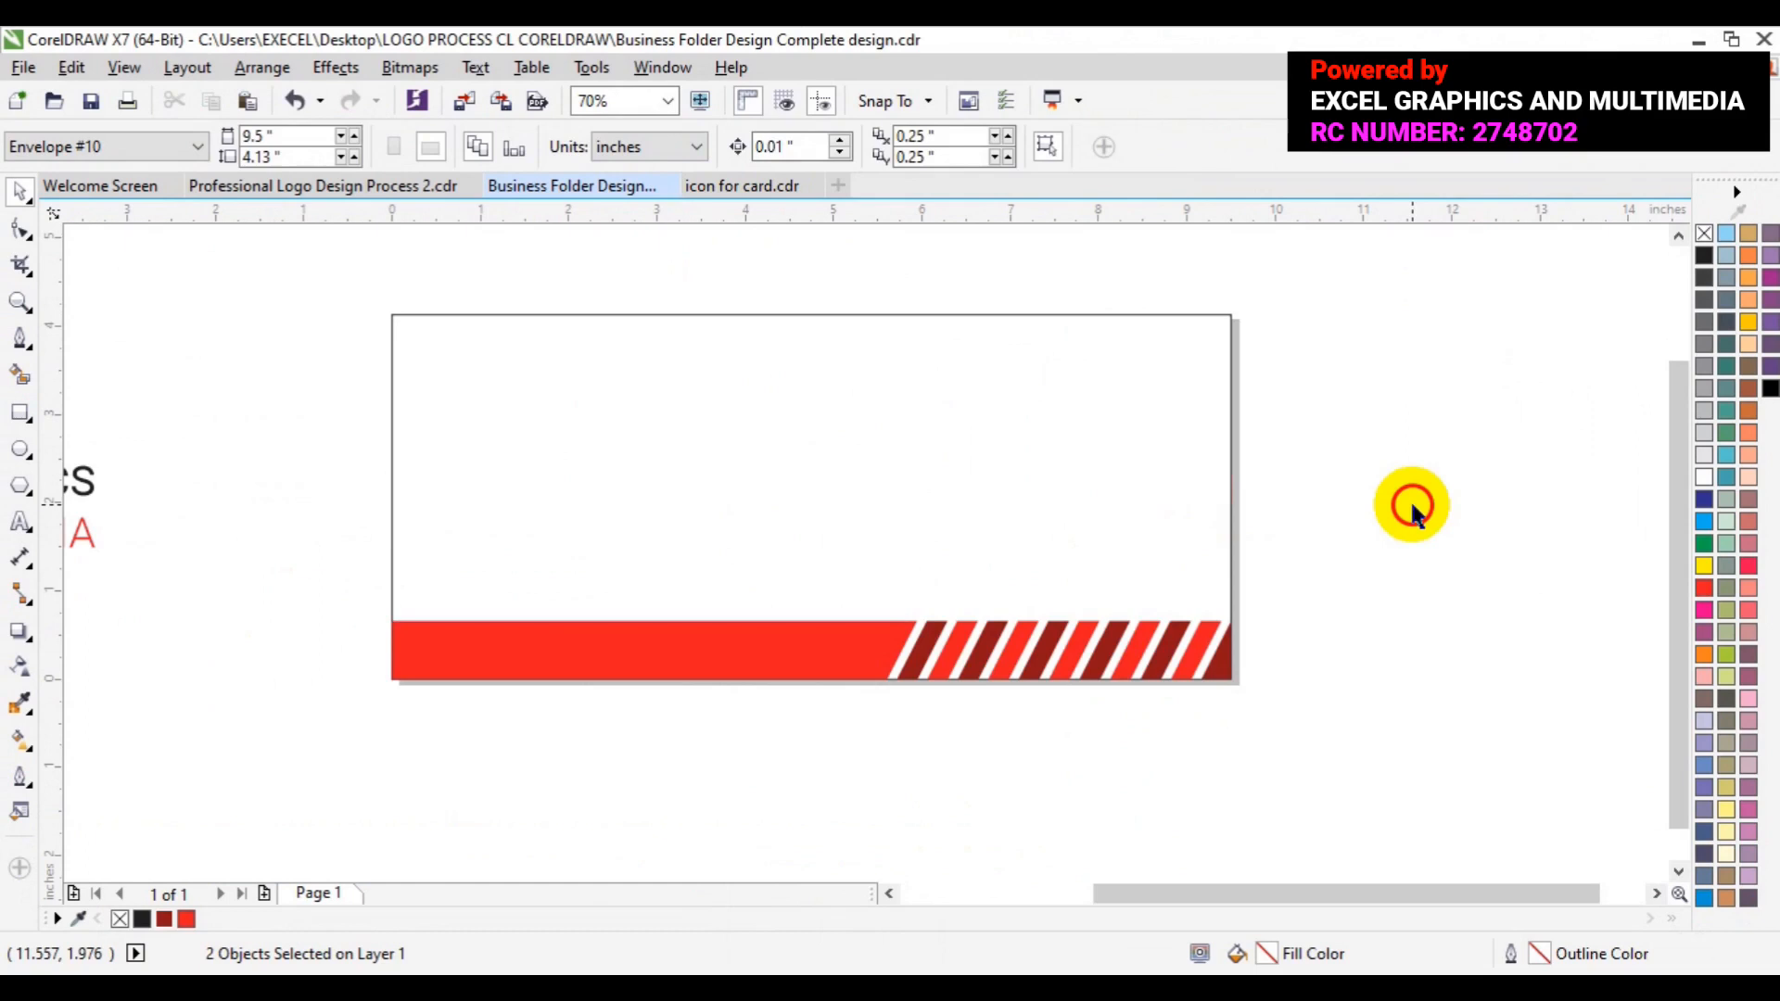
Add the artistic text "WITH COMPLIMENT" on the page above the red bar.
key(F8)
click(631, 568)
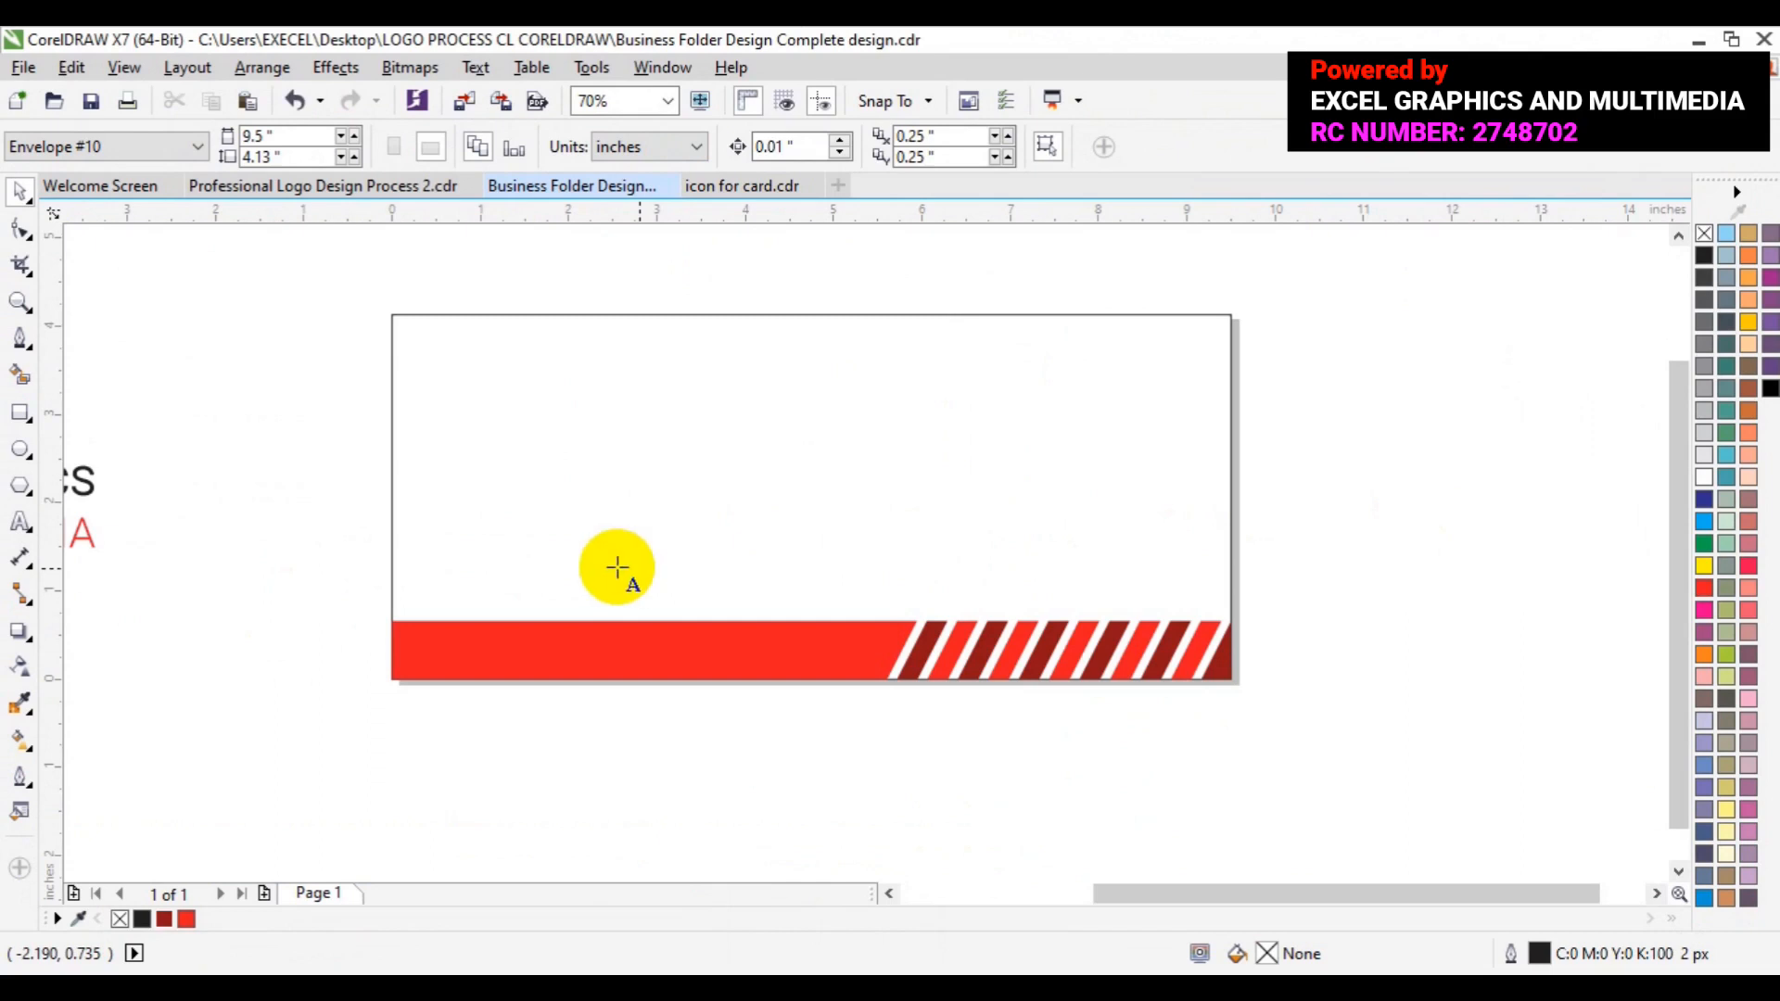
click(618, 566)
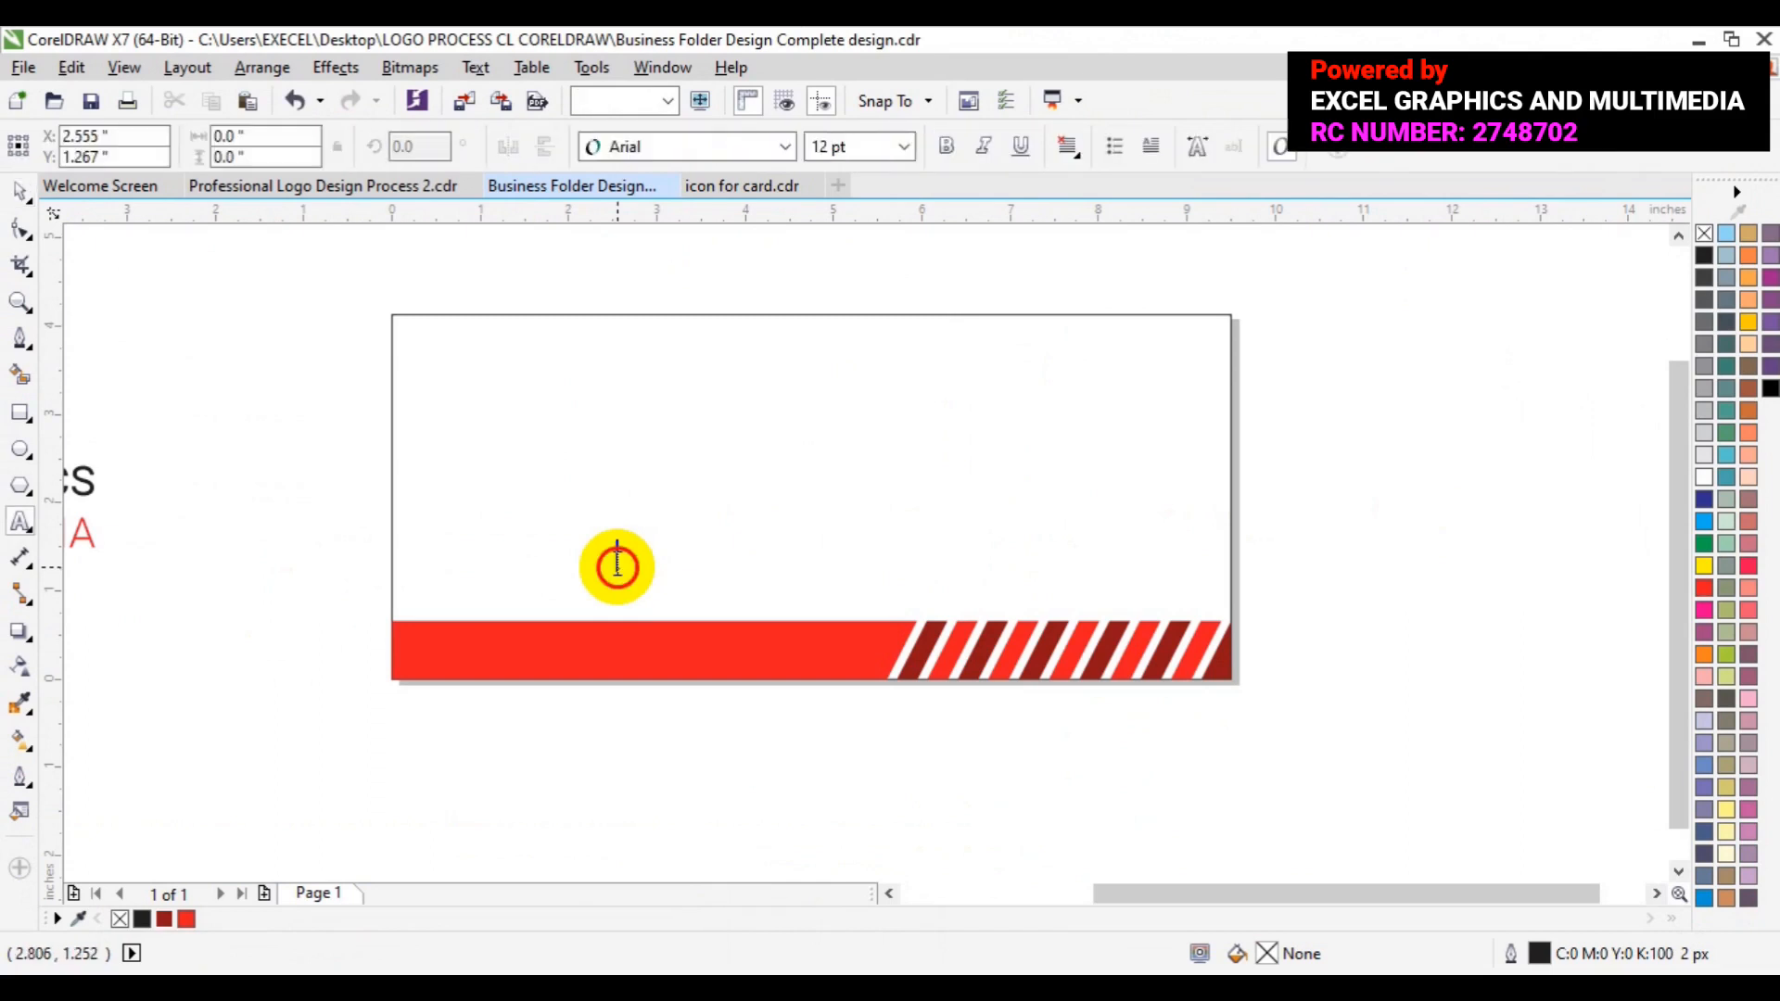
click(618, 567)
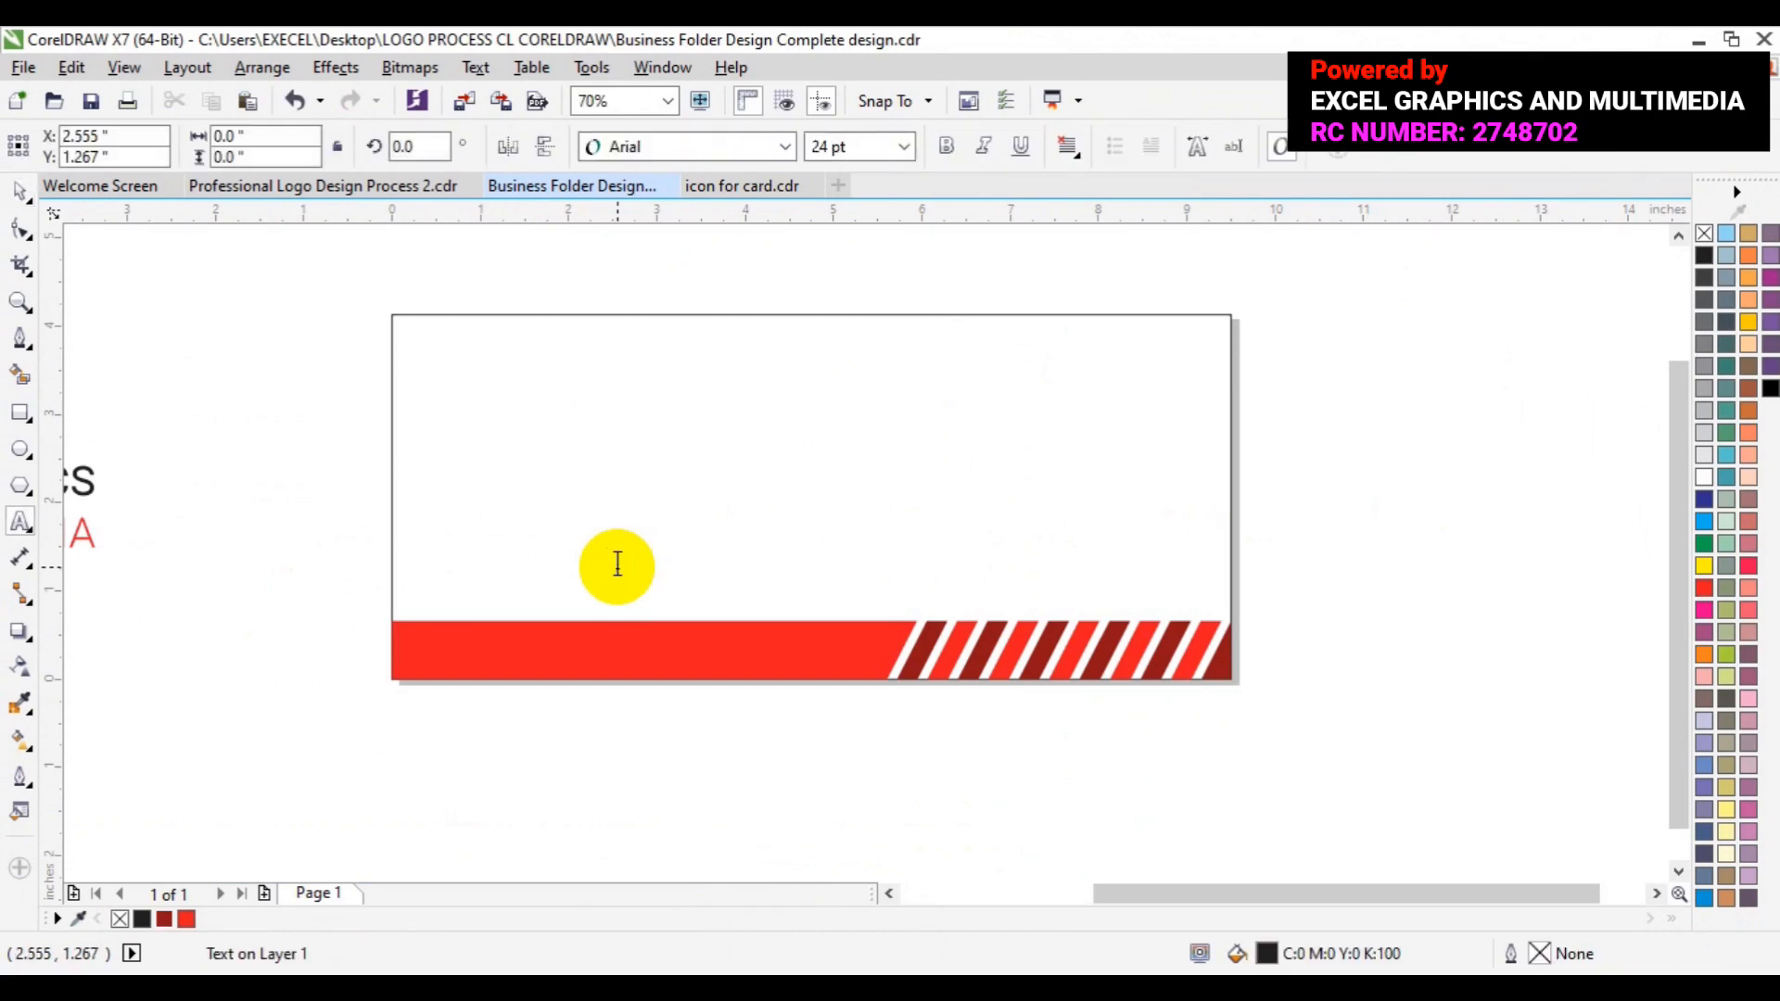
text(WITH)
click(617, 566)
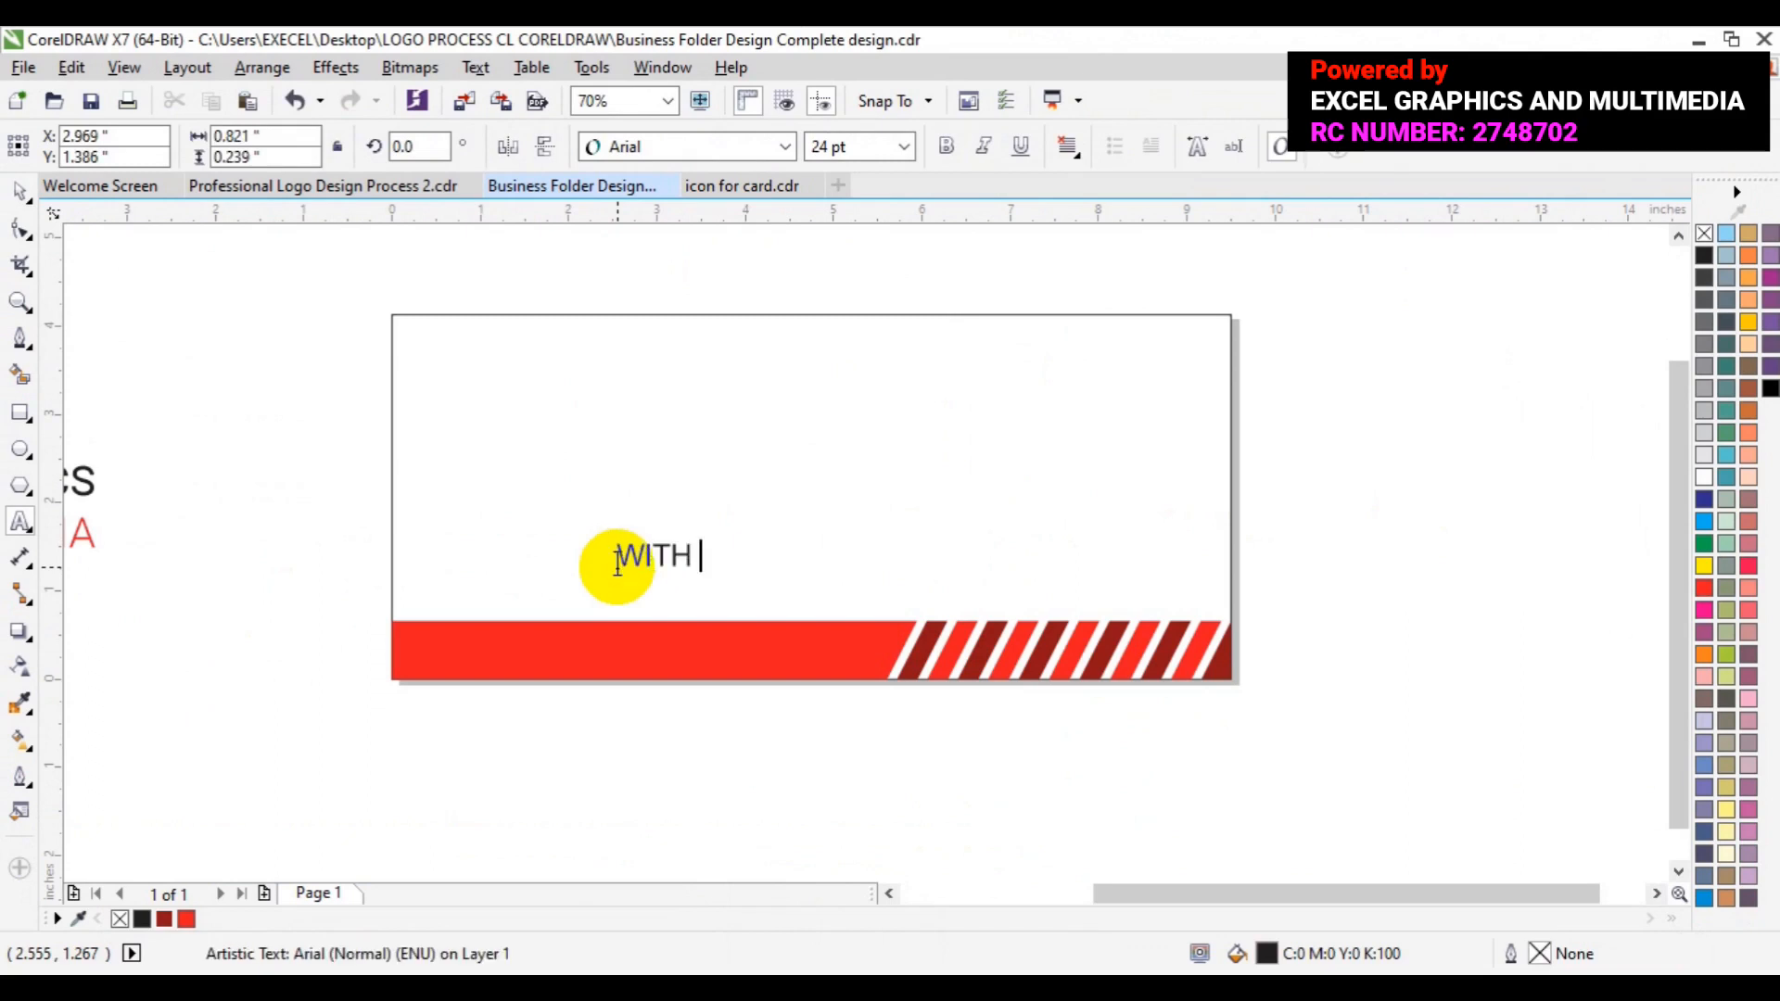
text(COMPL)
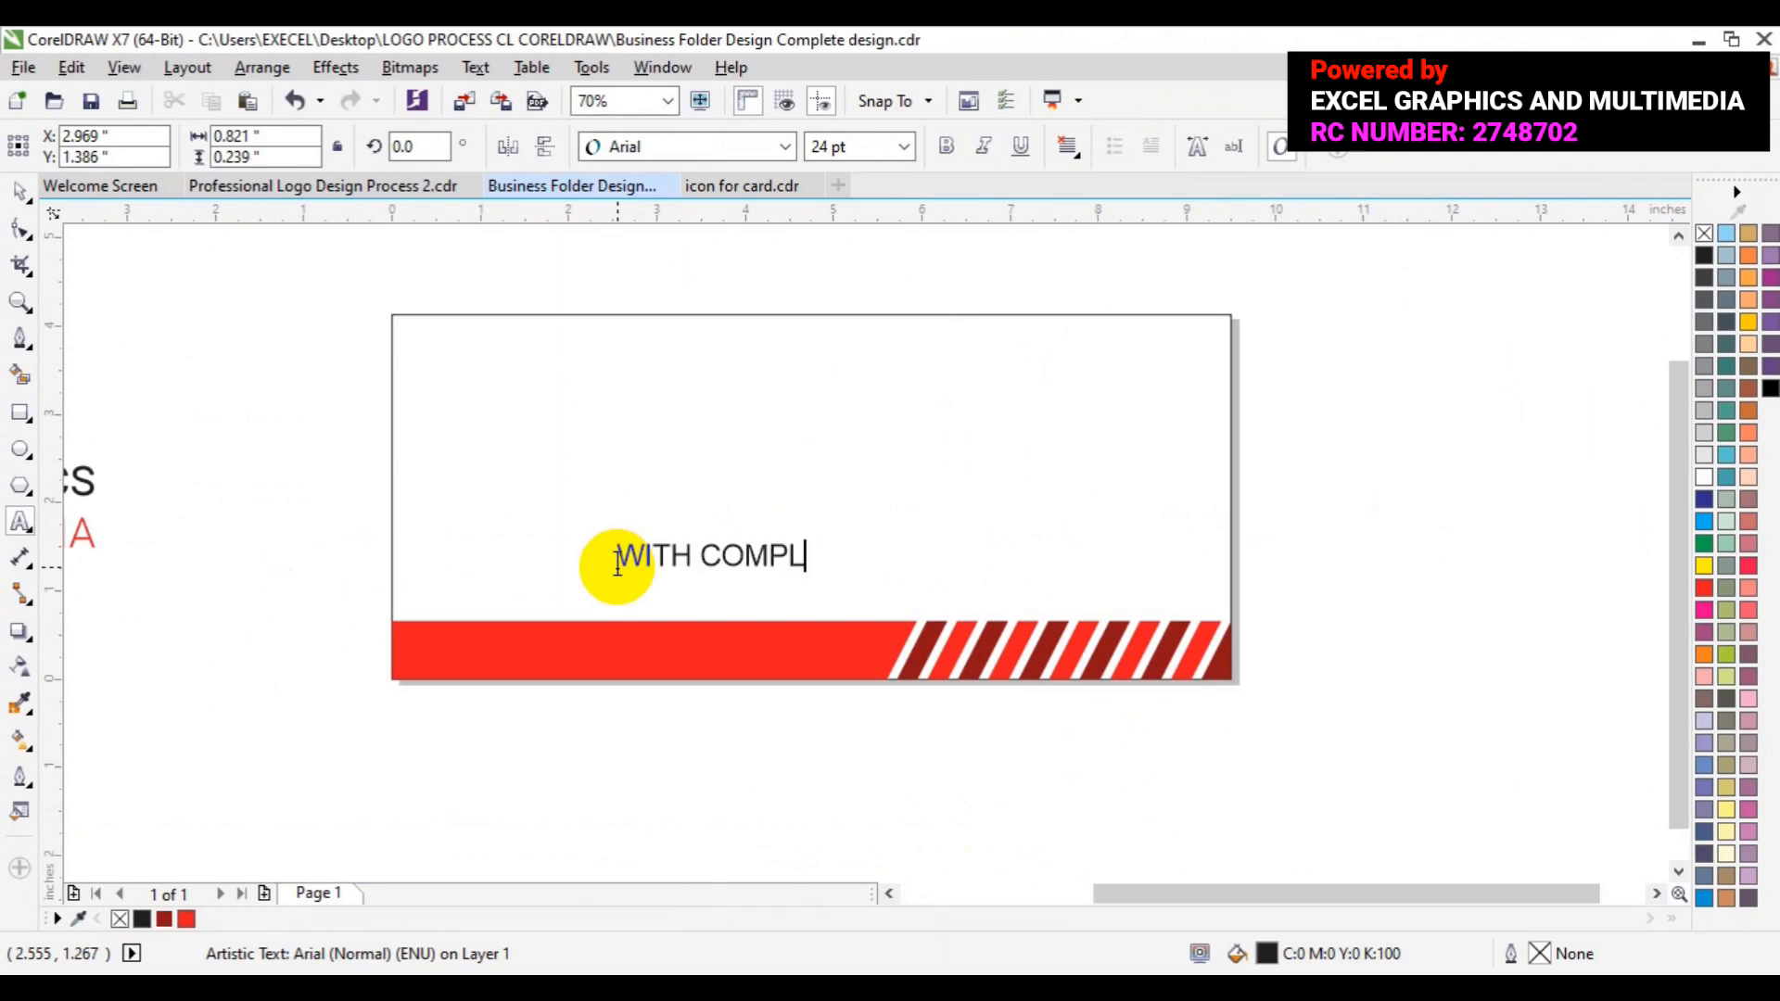
text(IMENT)
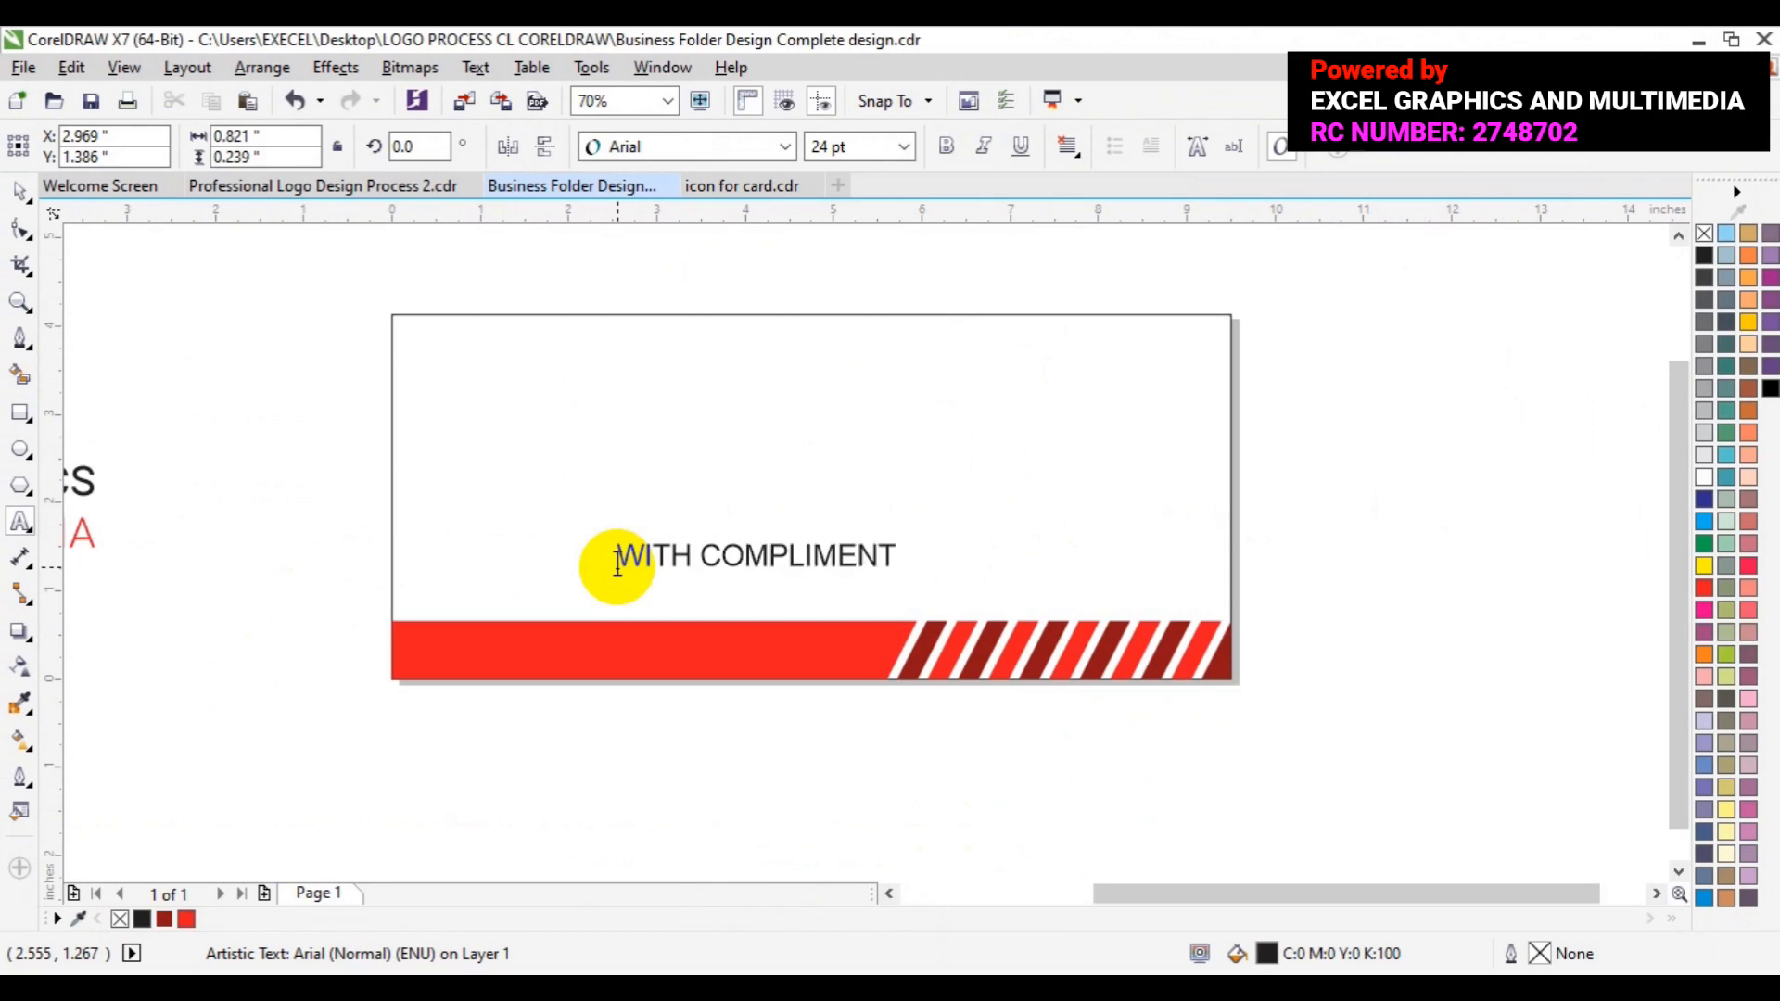
Change the font of the whole "WITH COMPLIMENT" text to Roboto Medium.
key(ctrl+a)
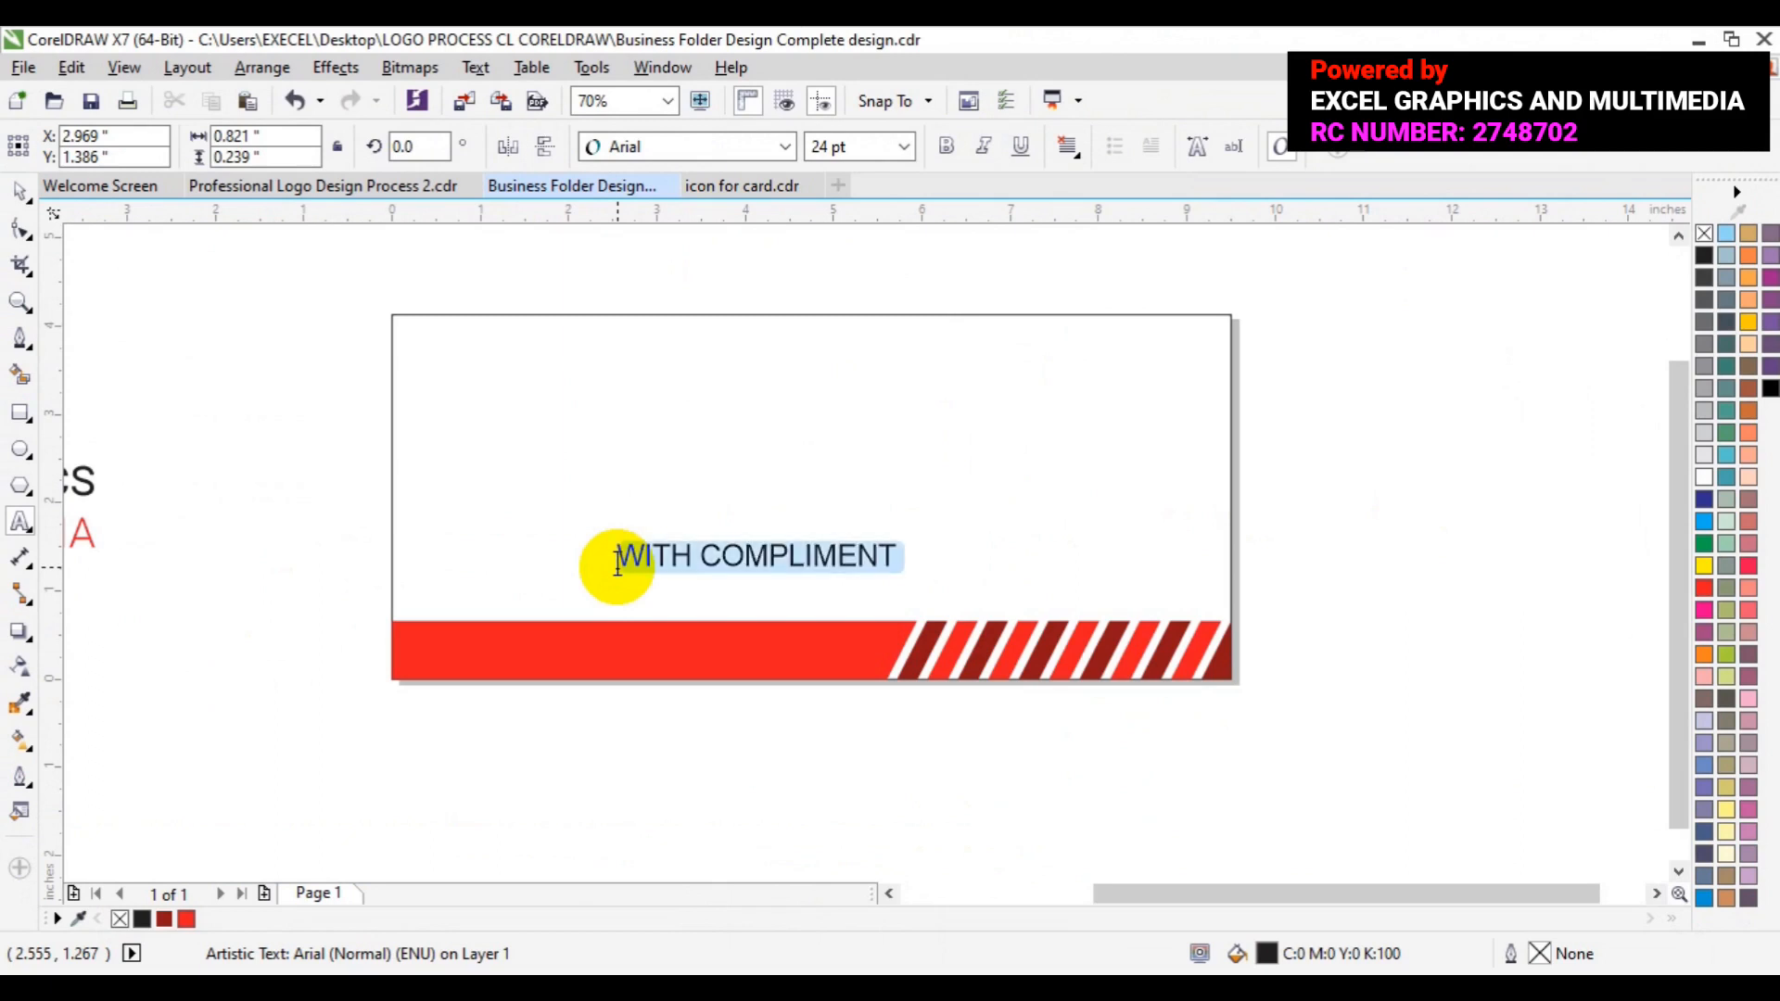
click(784, 149)
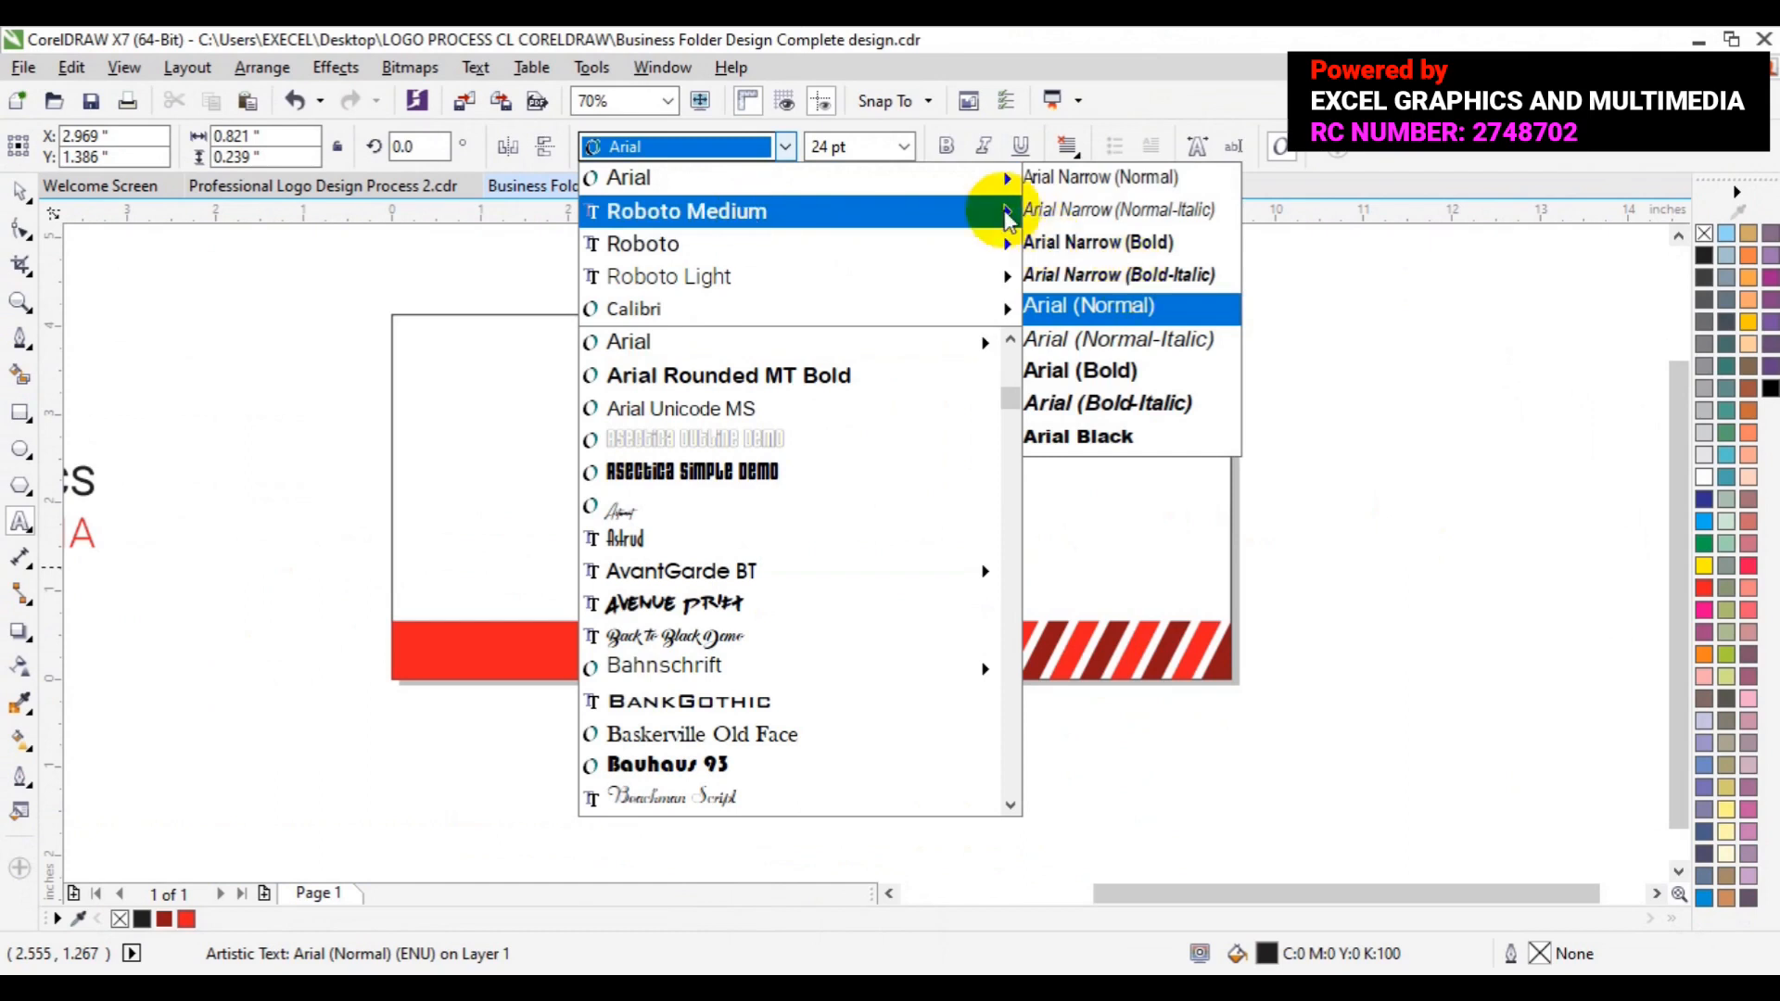
mouse_move(1007, 215)
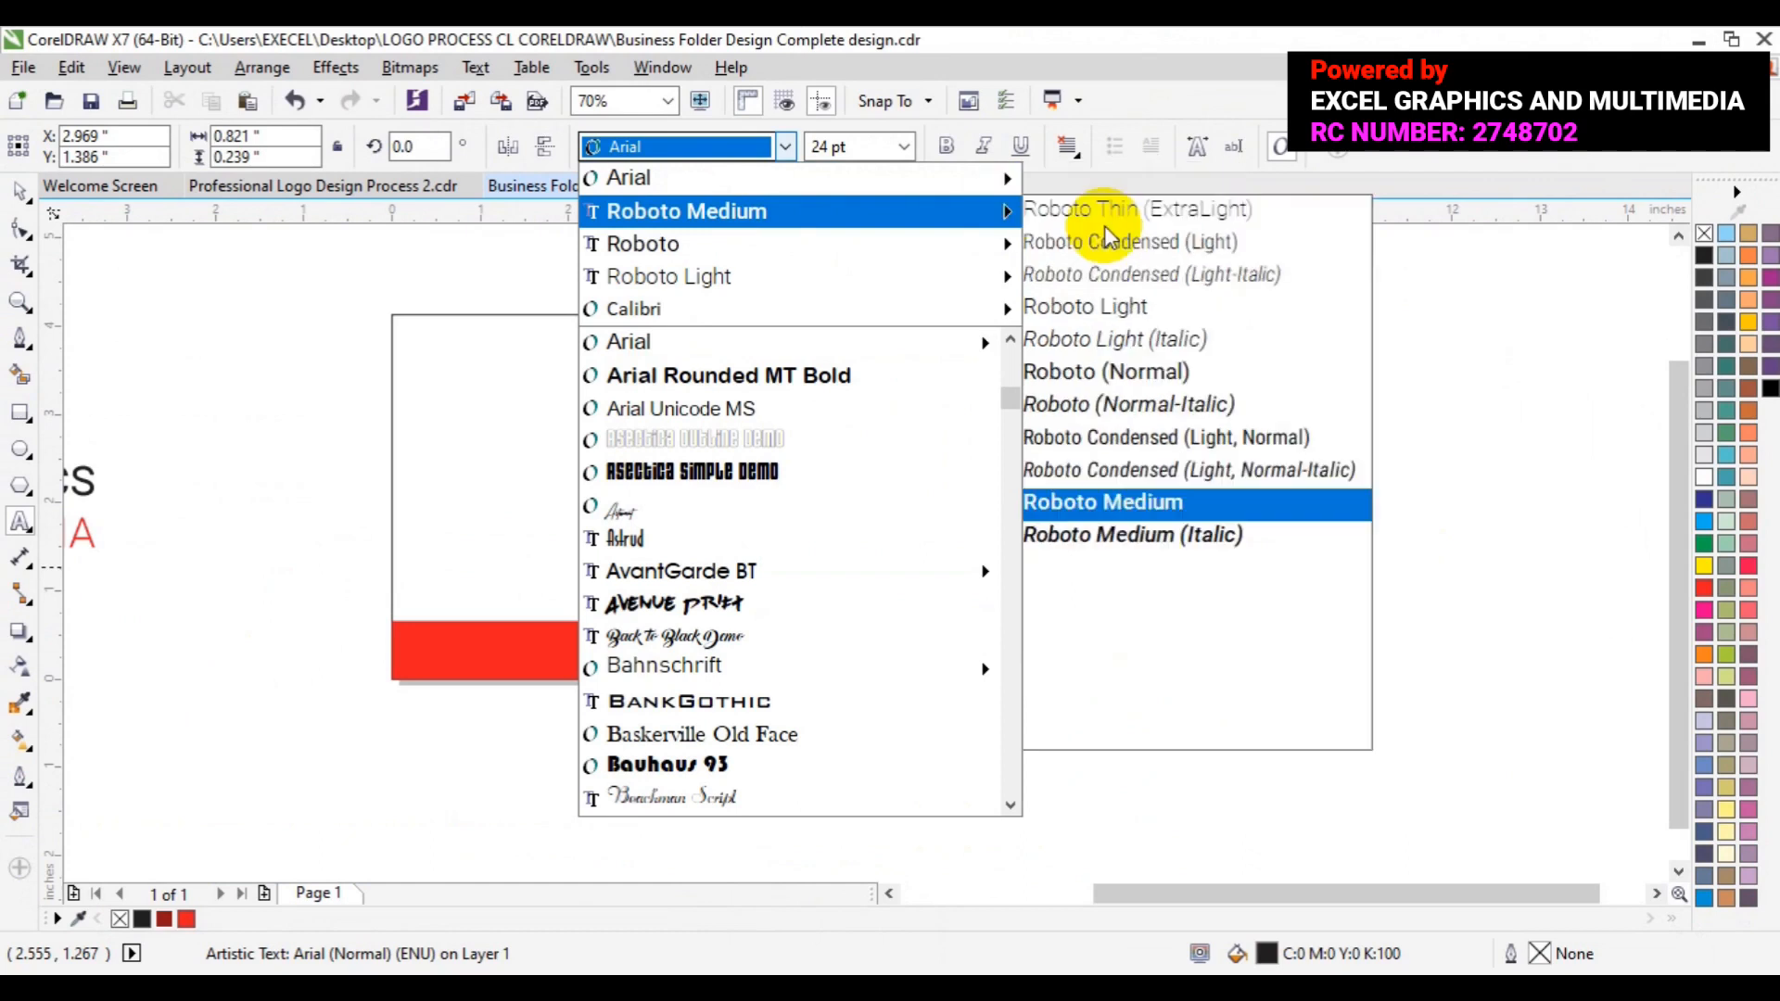
click(1125, 503)
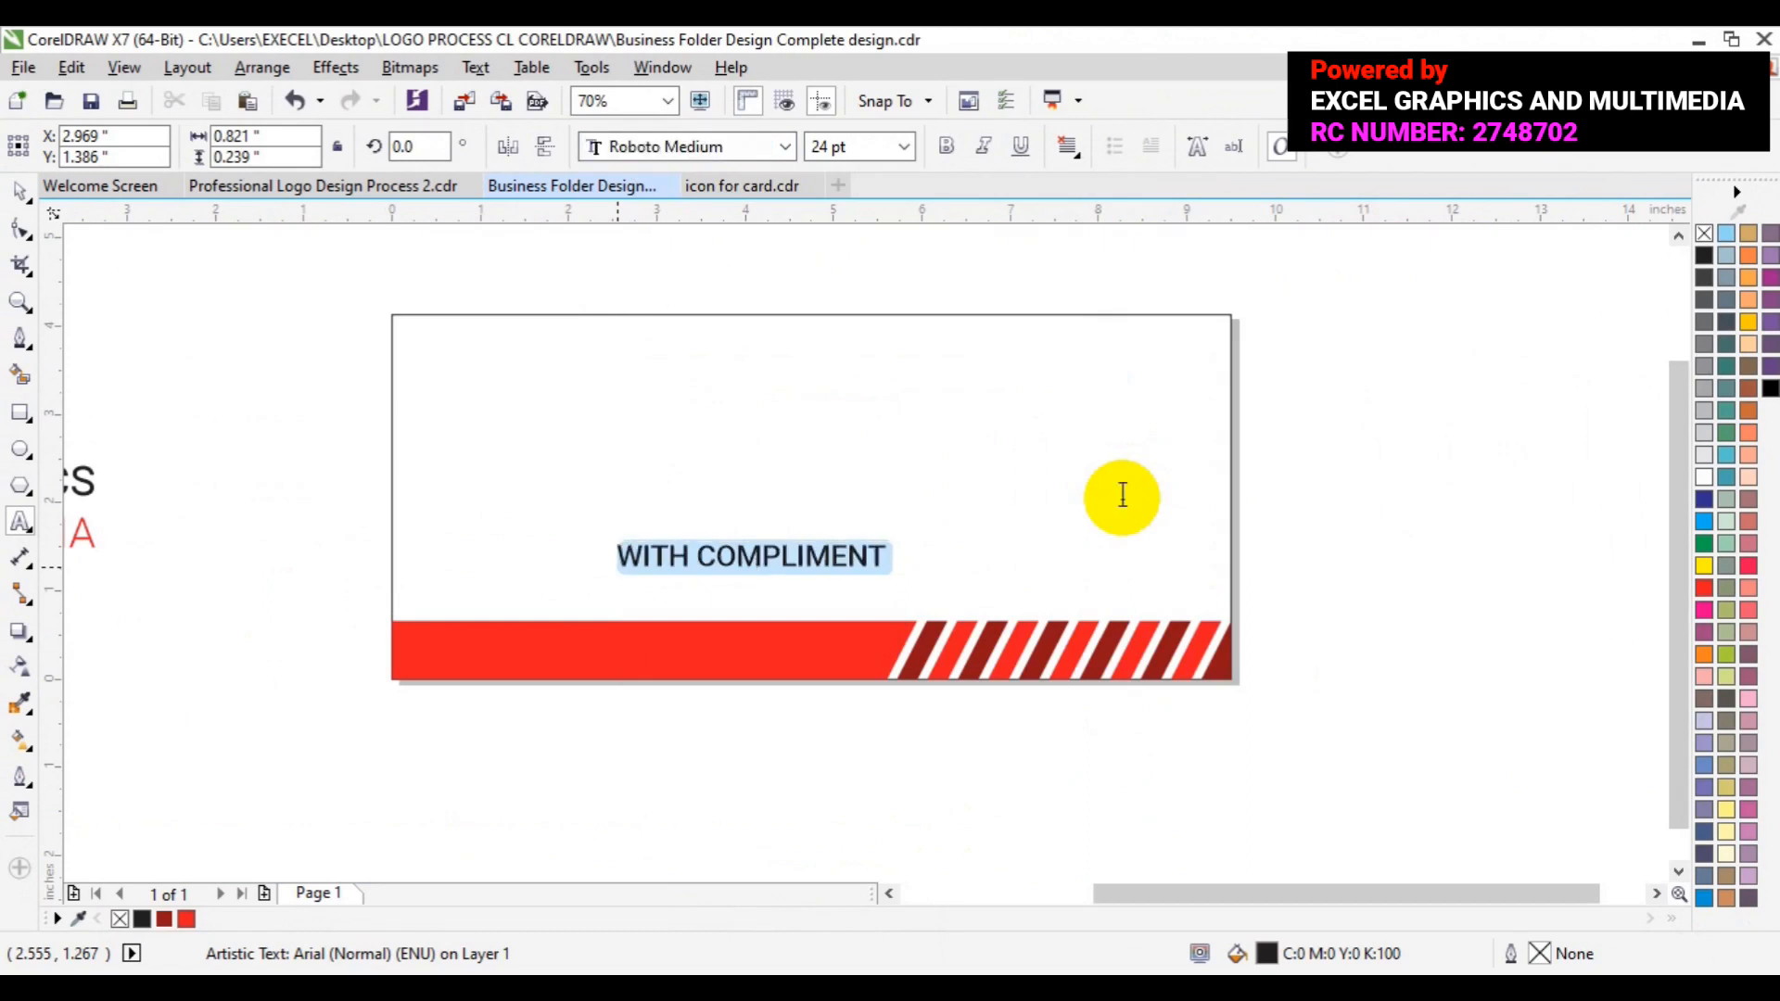
Move the "WITH COMPLIMENT" text to just above the diagonal stripes, near the page's right edge.
click(20, 191)
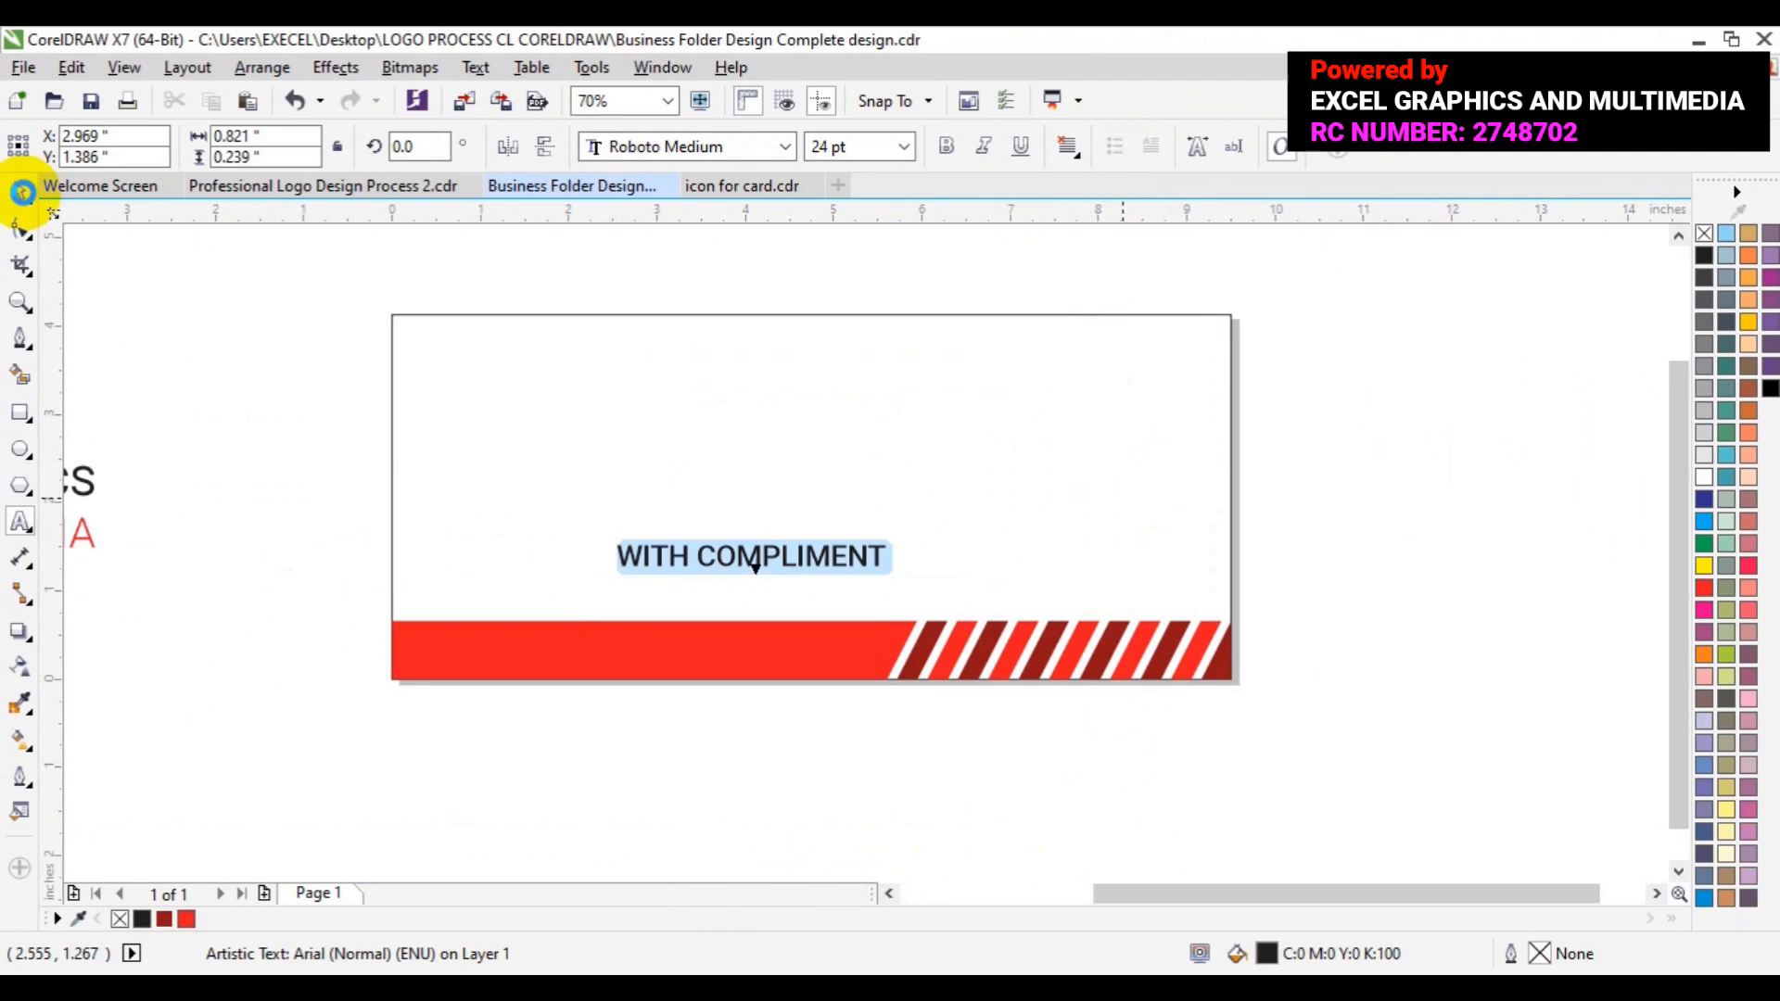
click(751, 563)
click(752, 559)
drag(752, 559, 1065, 584)
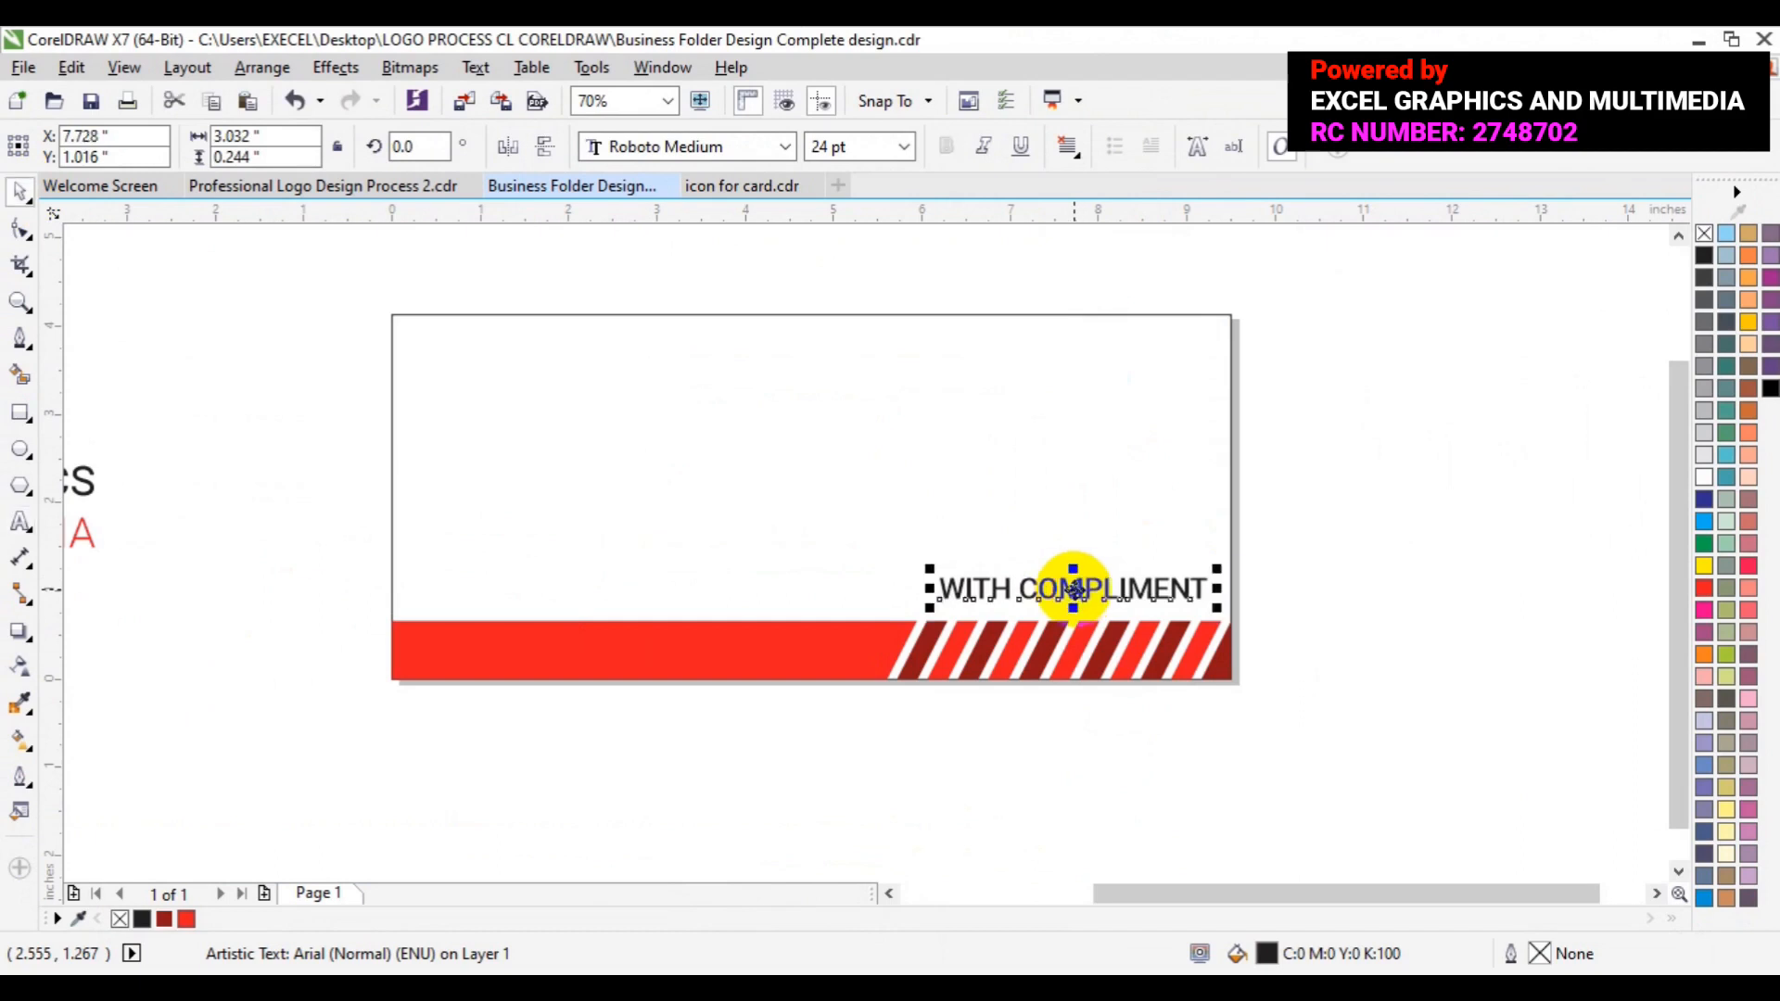
Centre the logo group on the page and scale it down proportionally to about 2.52 inches wide.
click(79, 539)
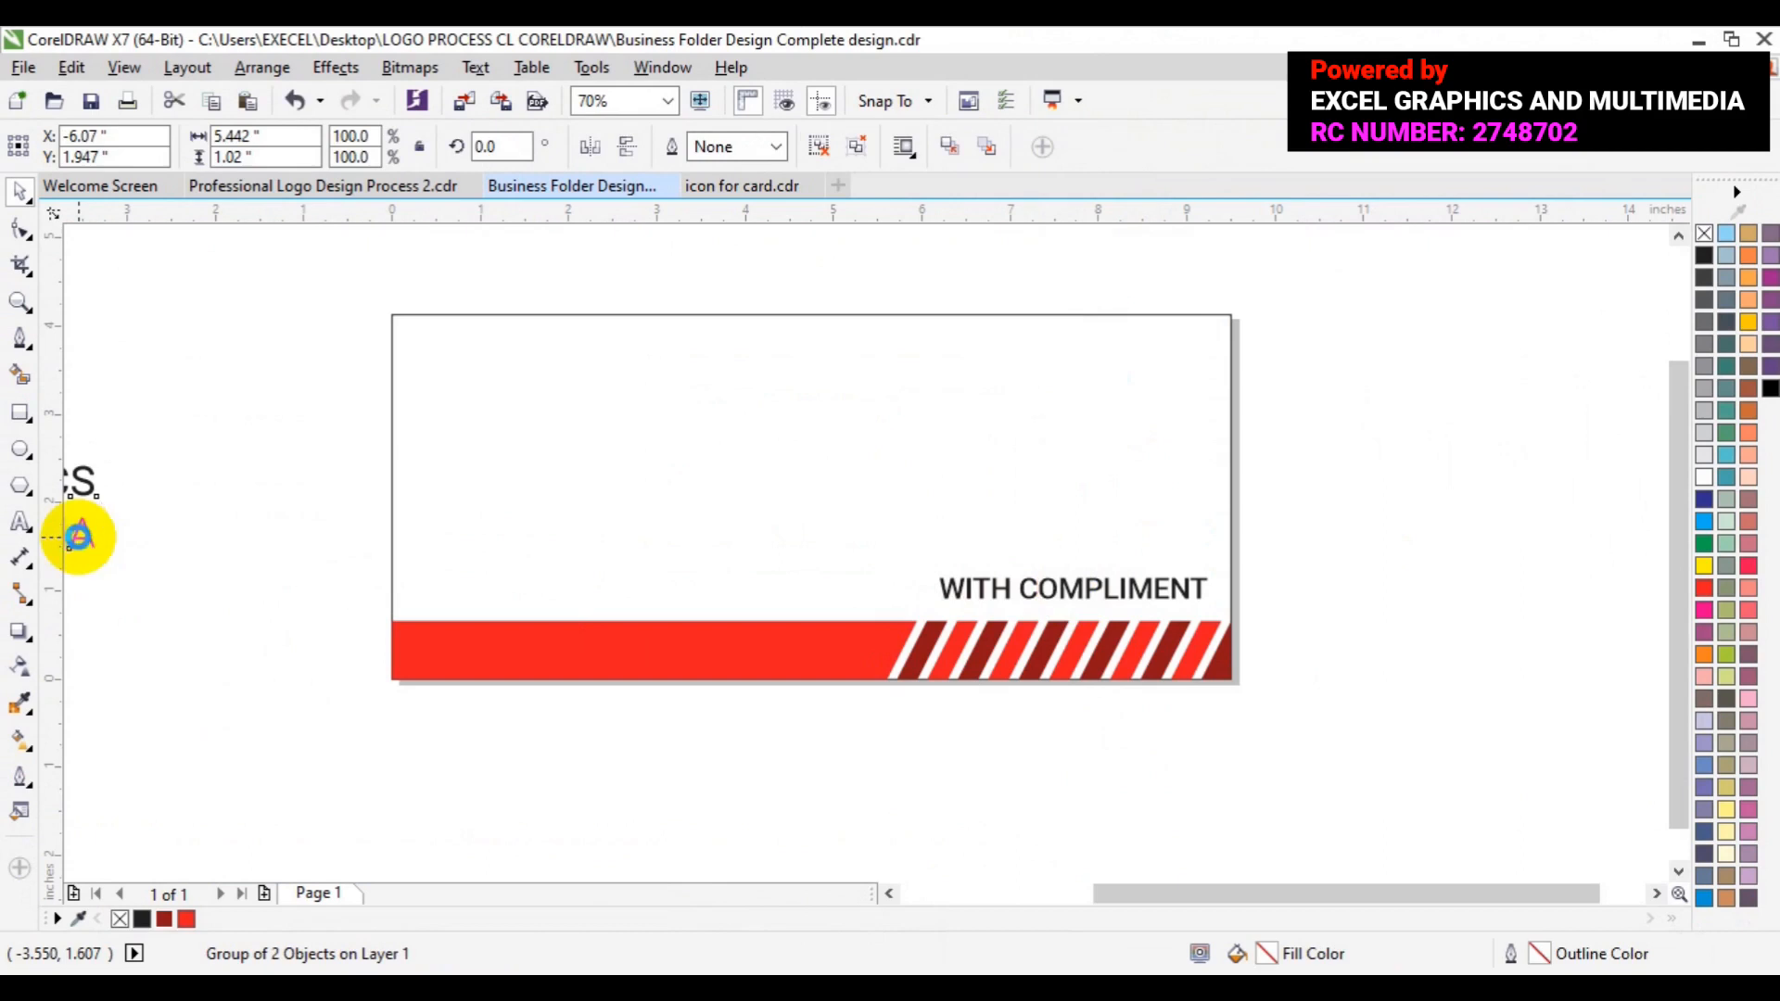
drag(79, 538, 1034, 528)
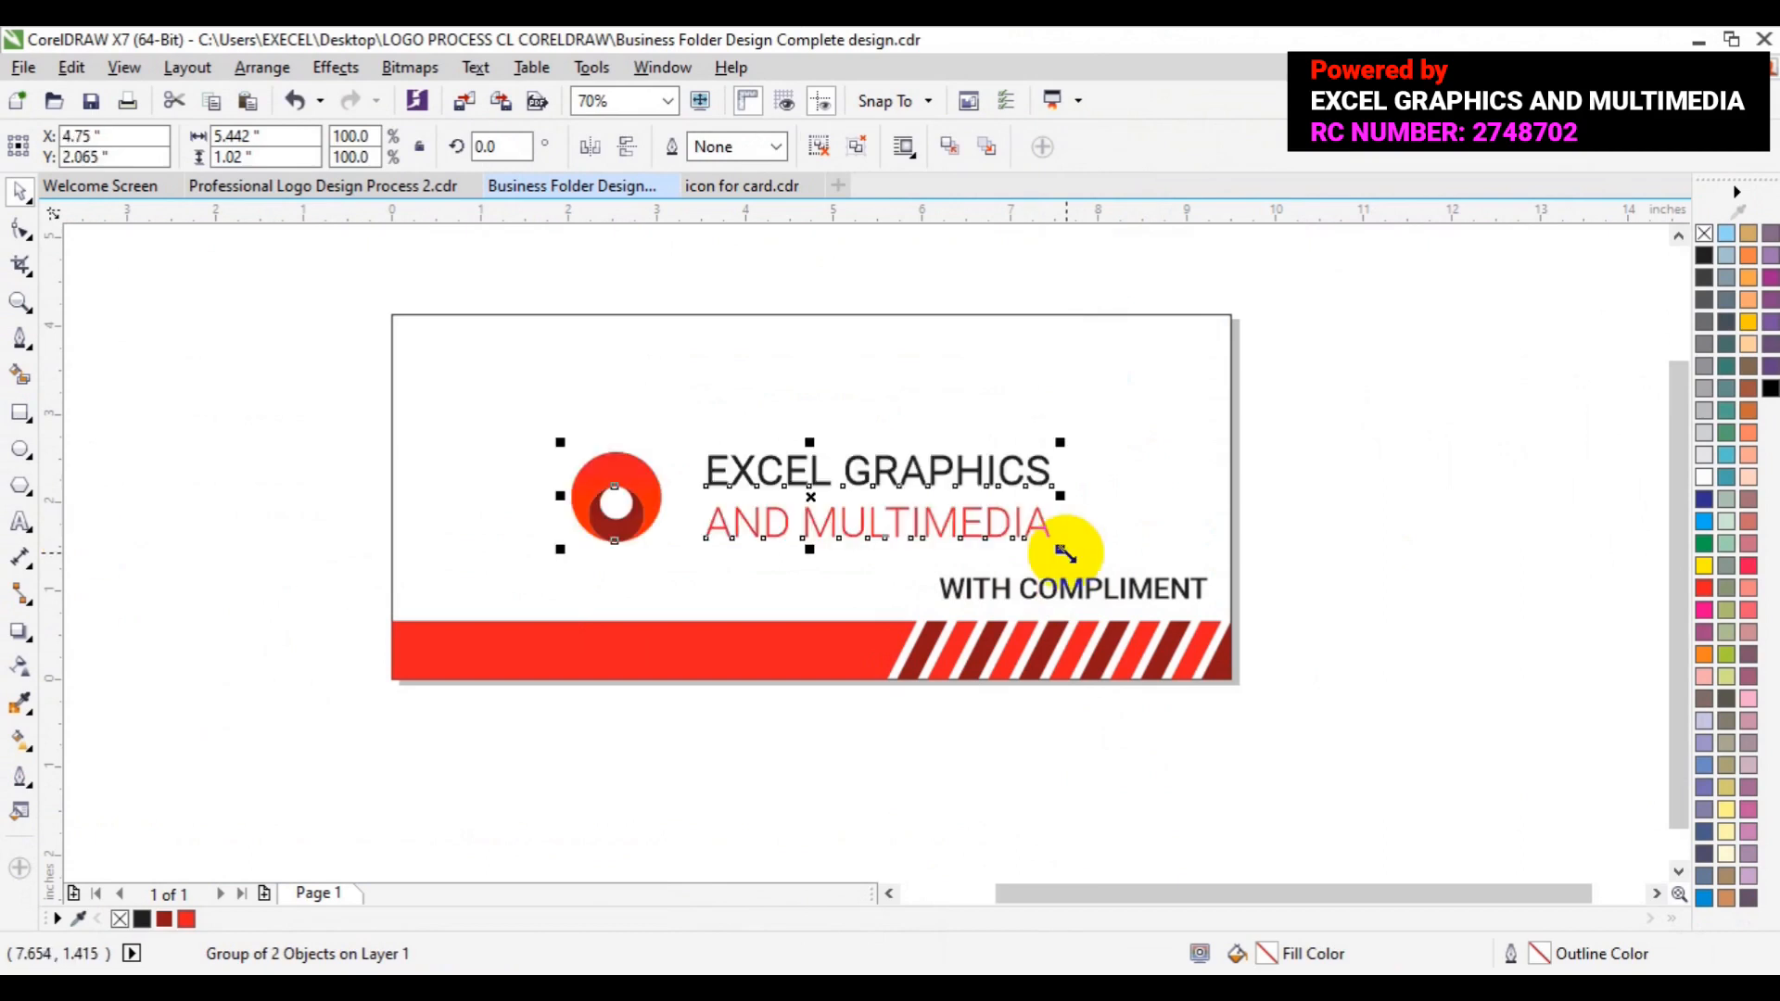
drag(1064, 553, 950, 526)
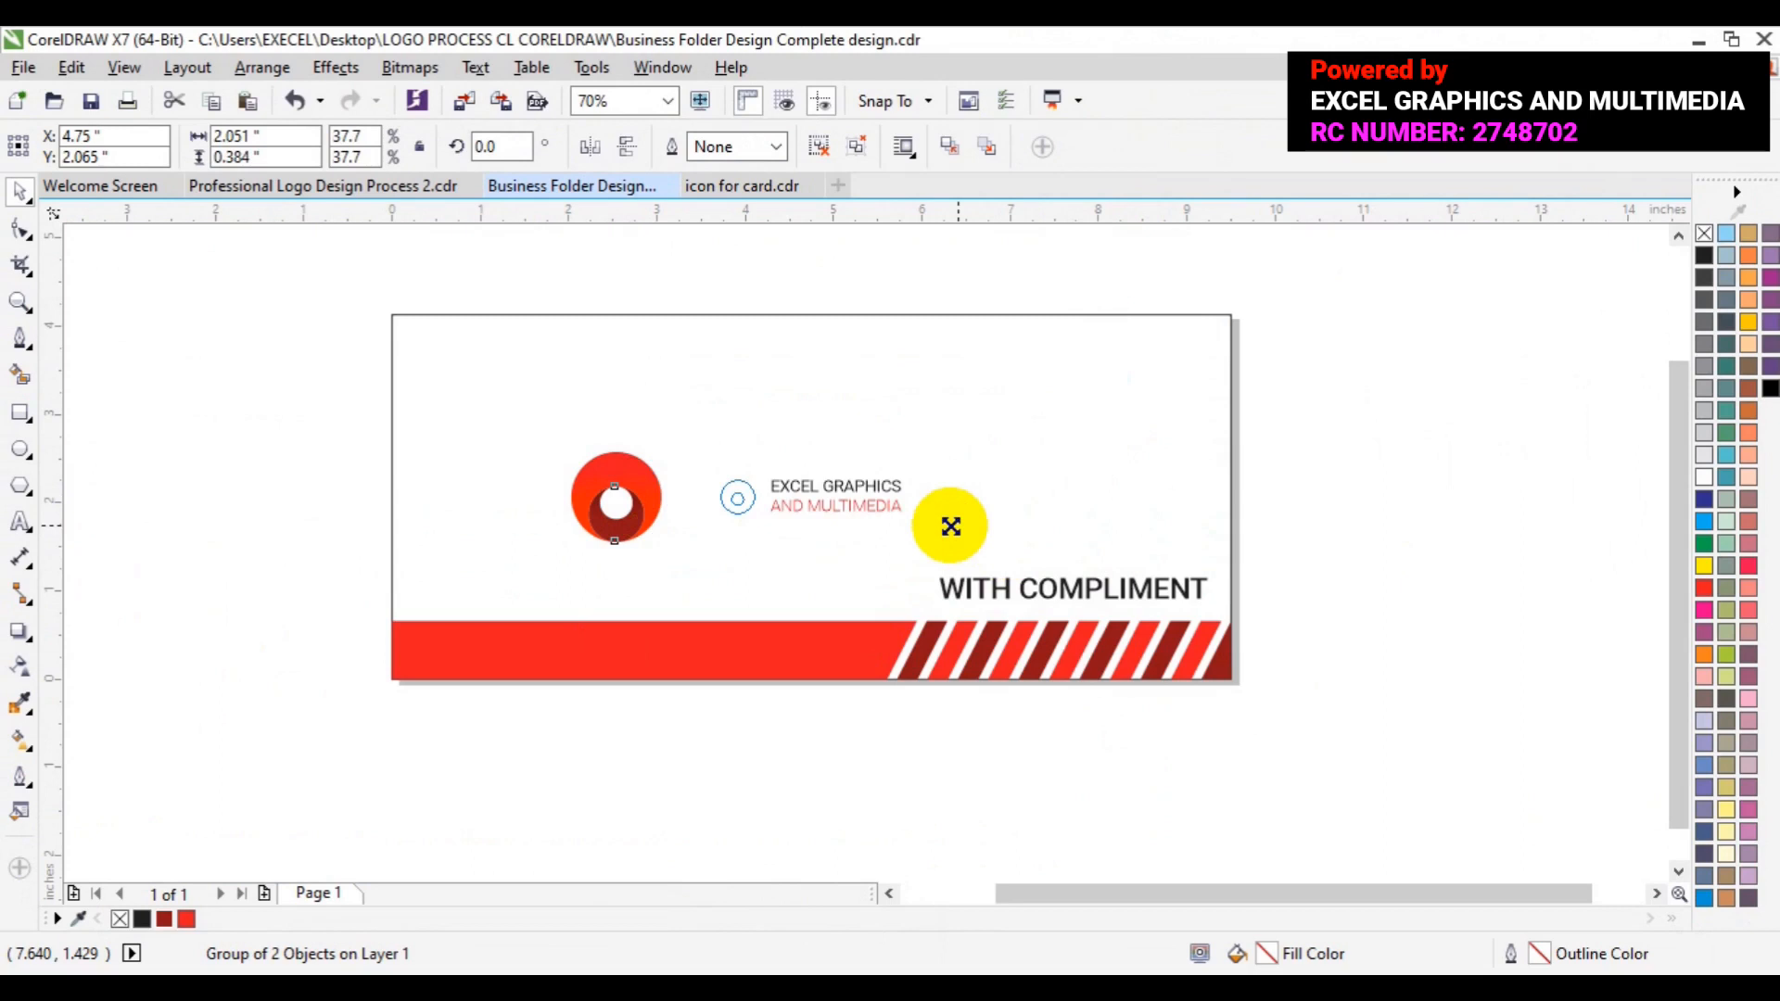
drag(950, 526, 949, 525)
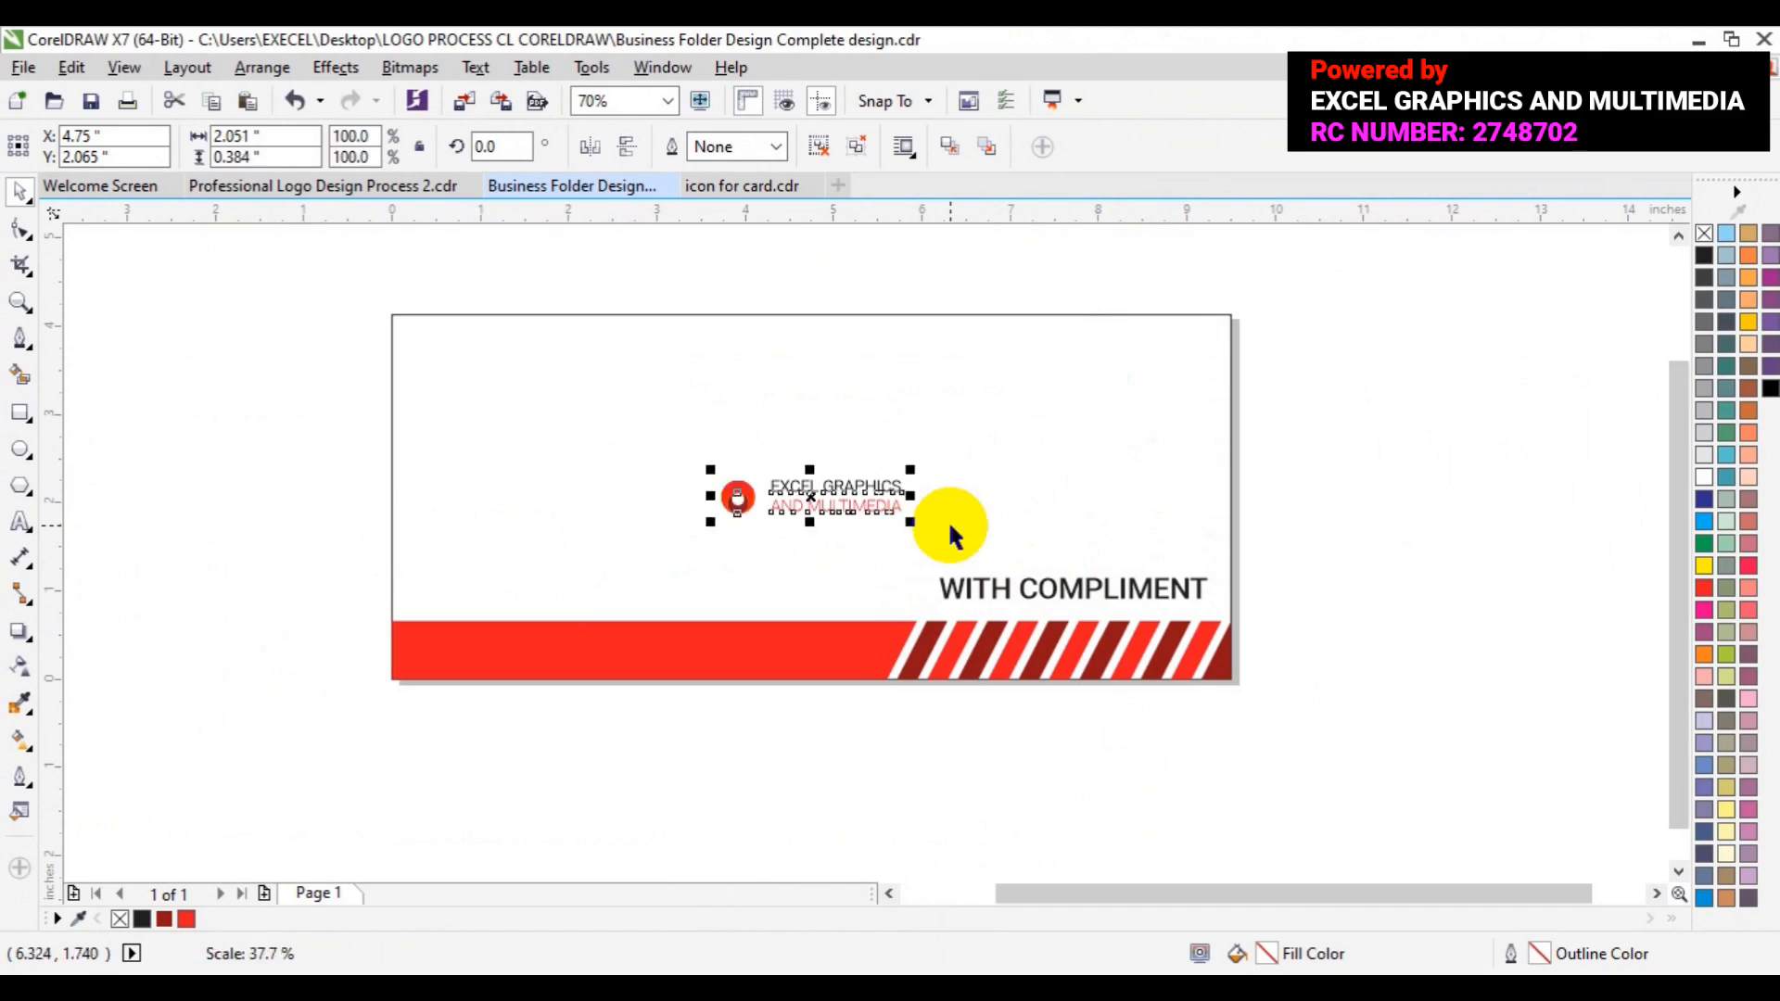
drag(914, 523, 935, 525)
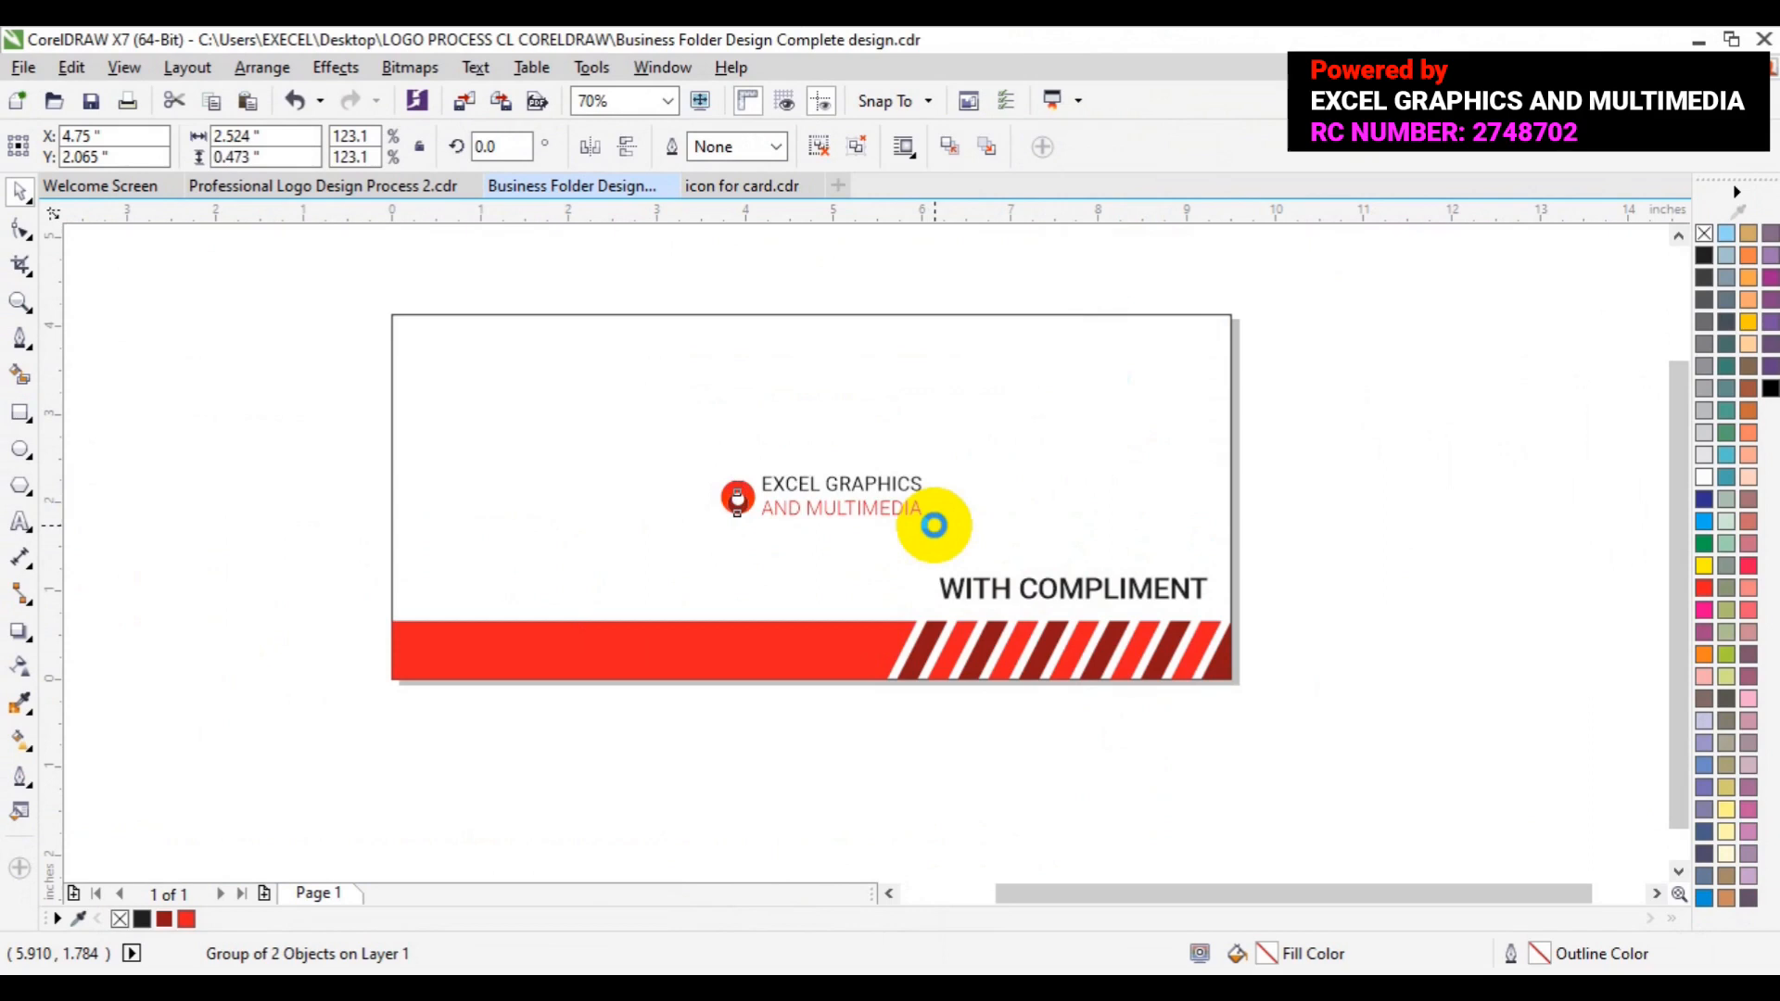
drag(933, 525, 935, 525)
Align the logo group to the top-left corner of the page-sized rectangle.
click(1039, 480)
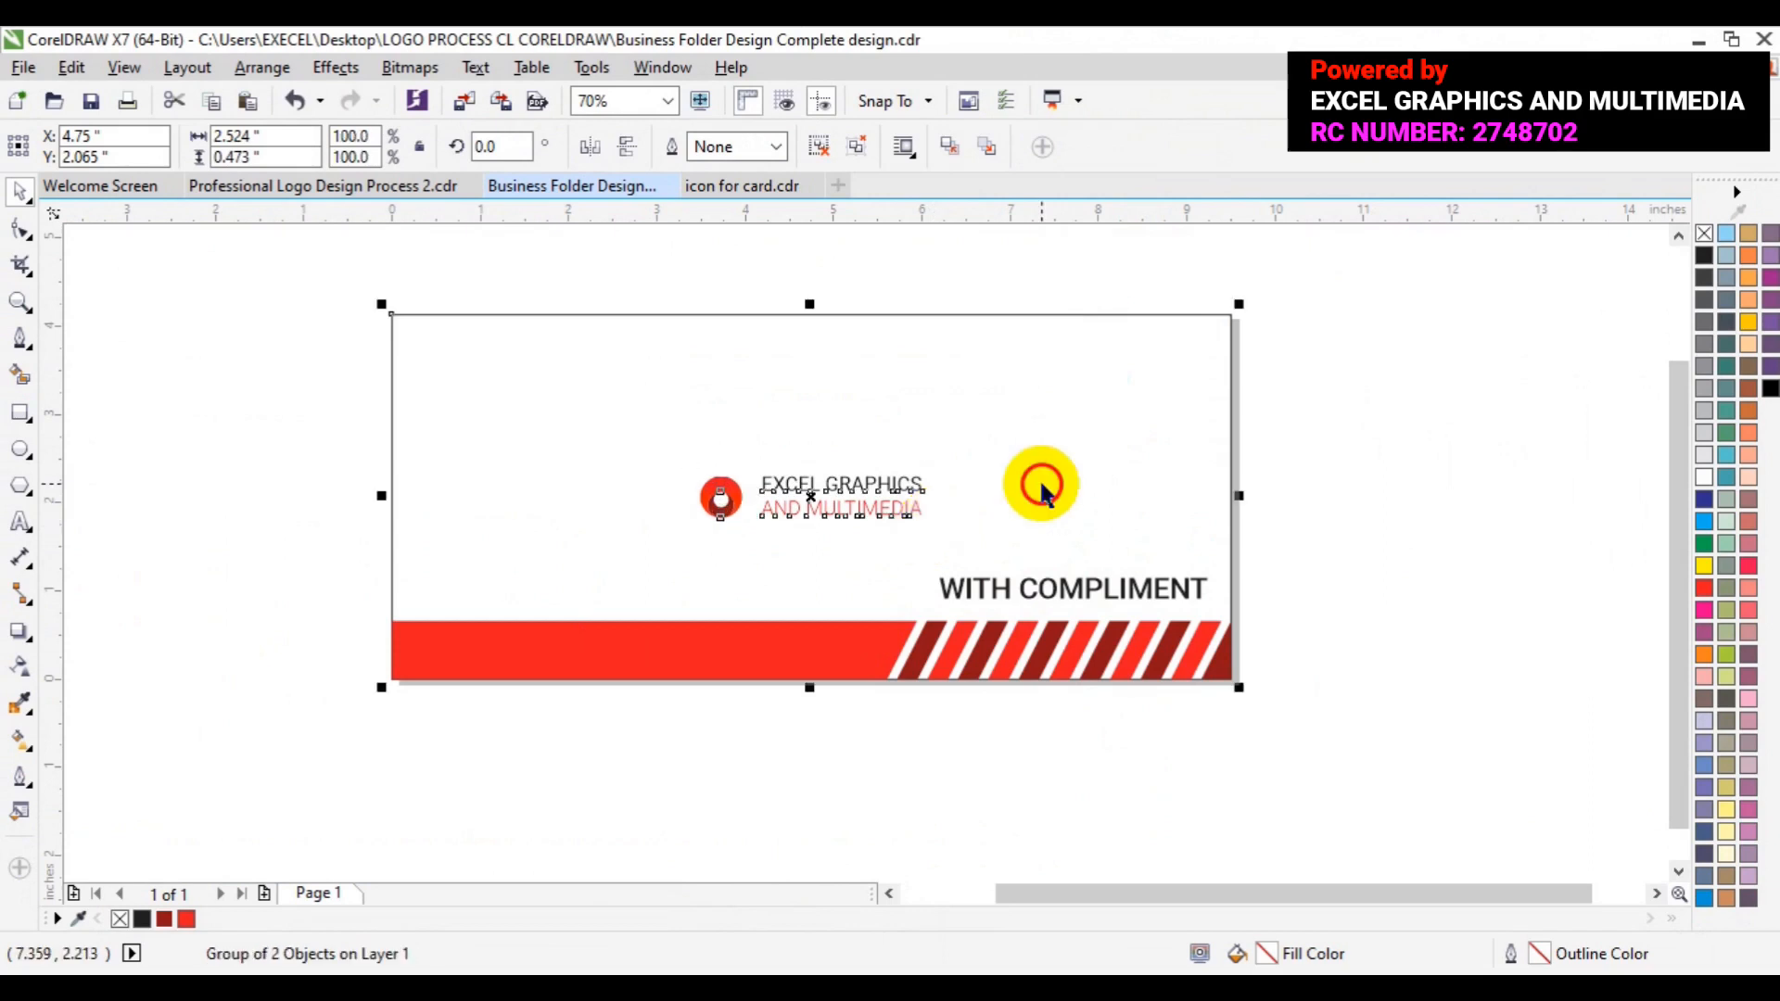
key(ctrl+u)
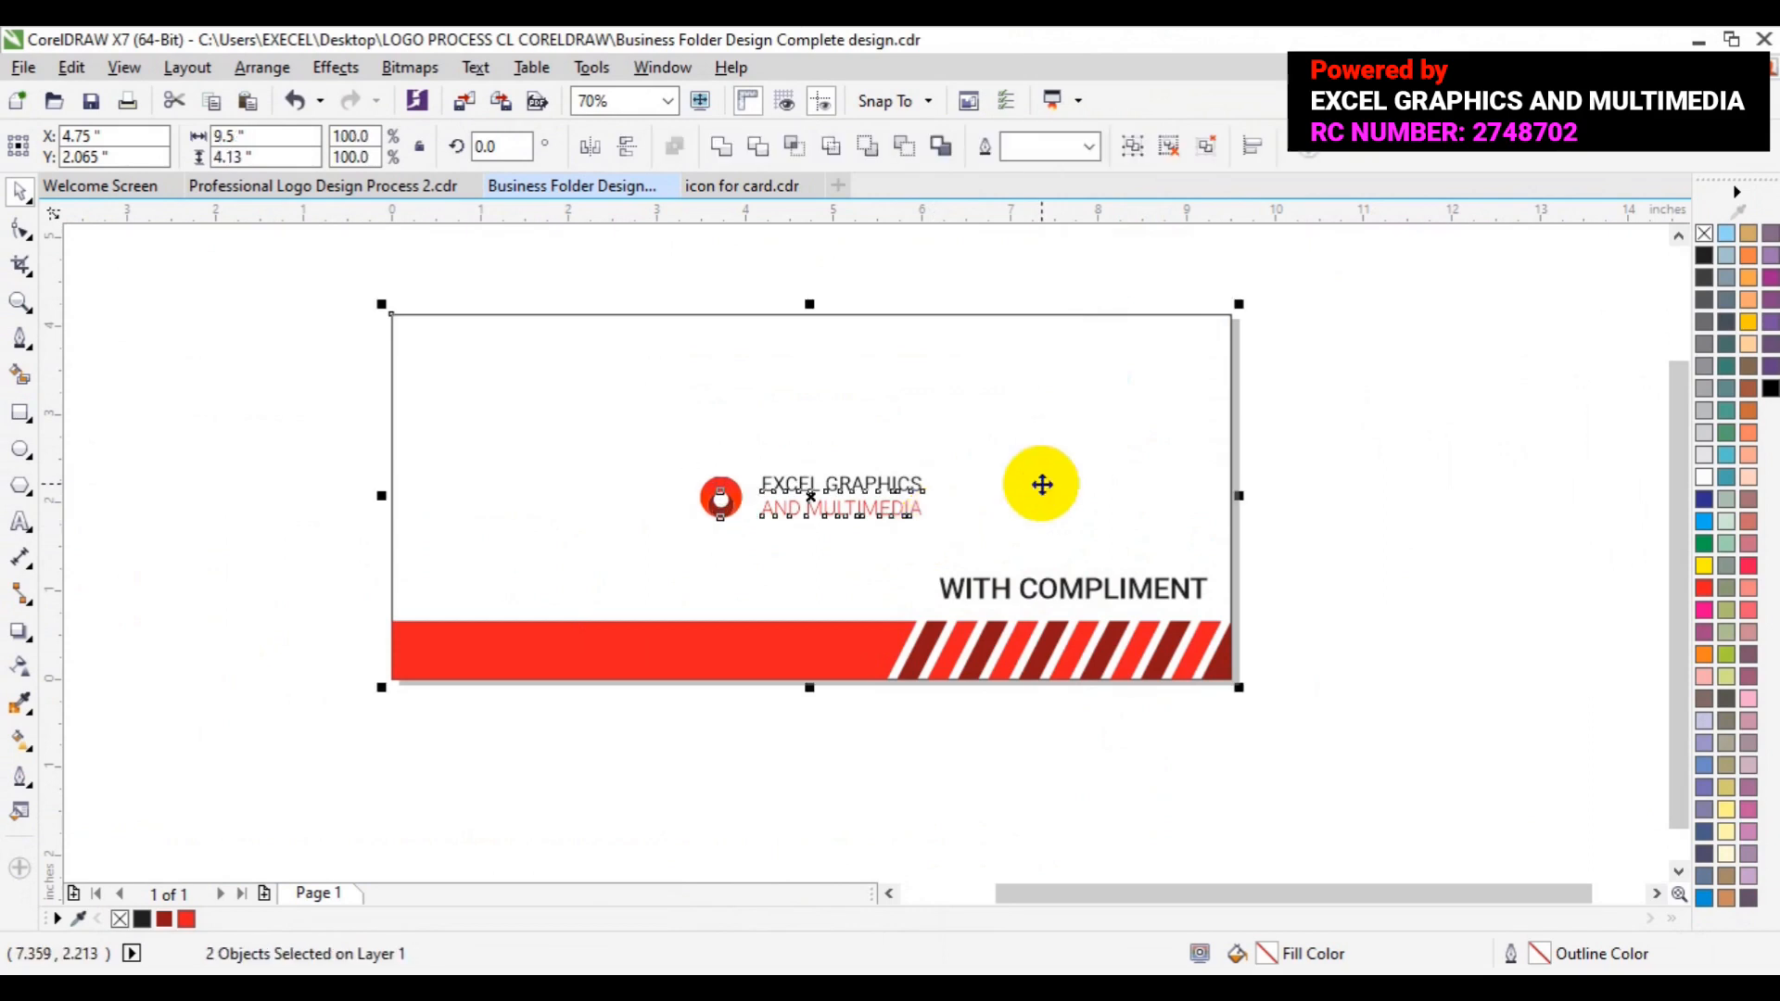
key(t)
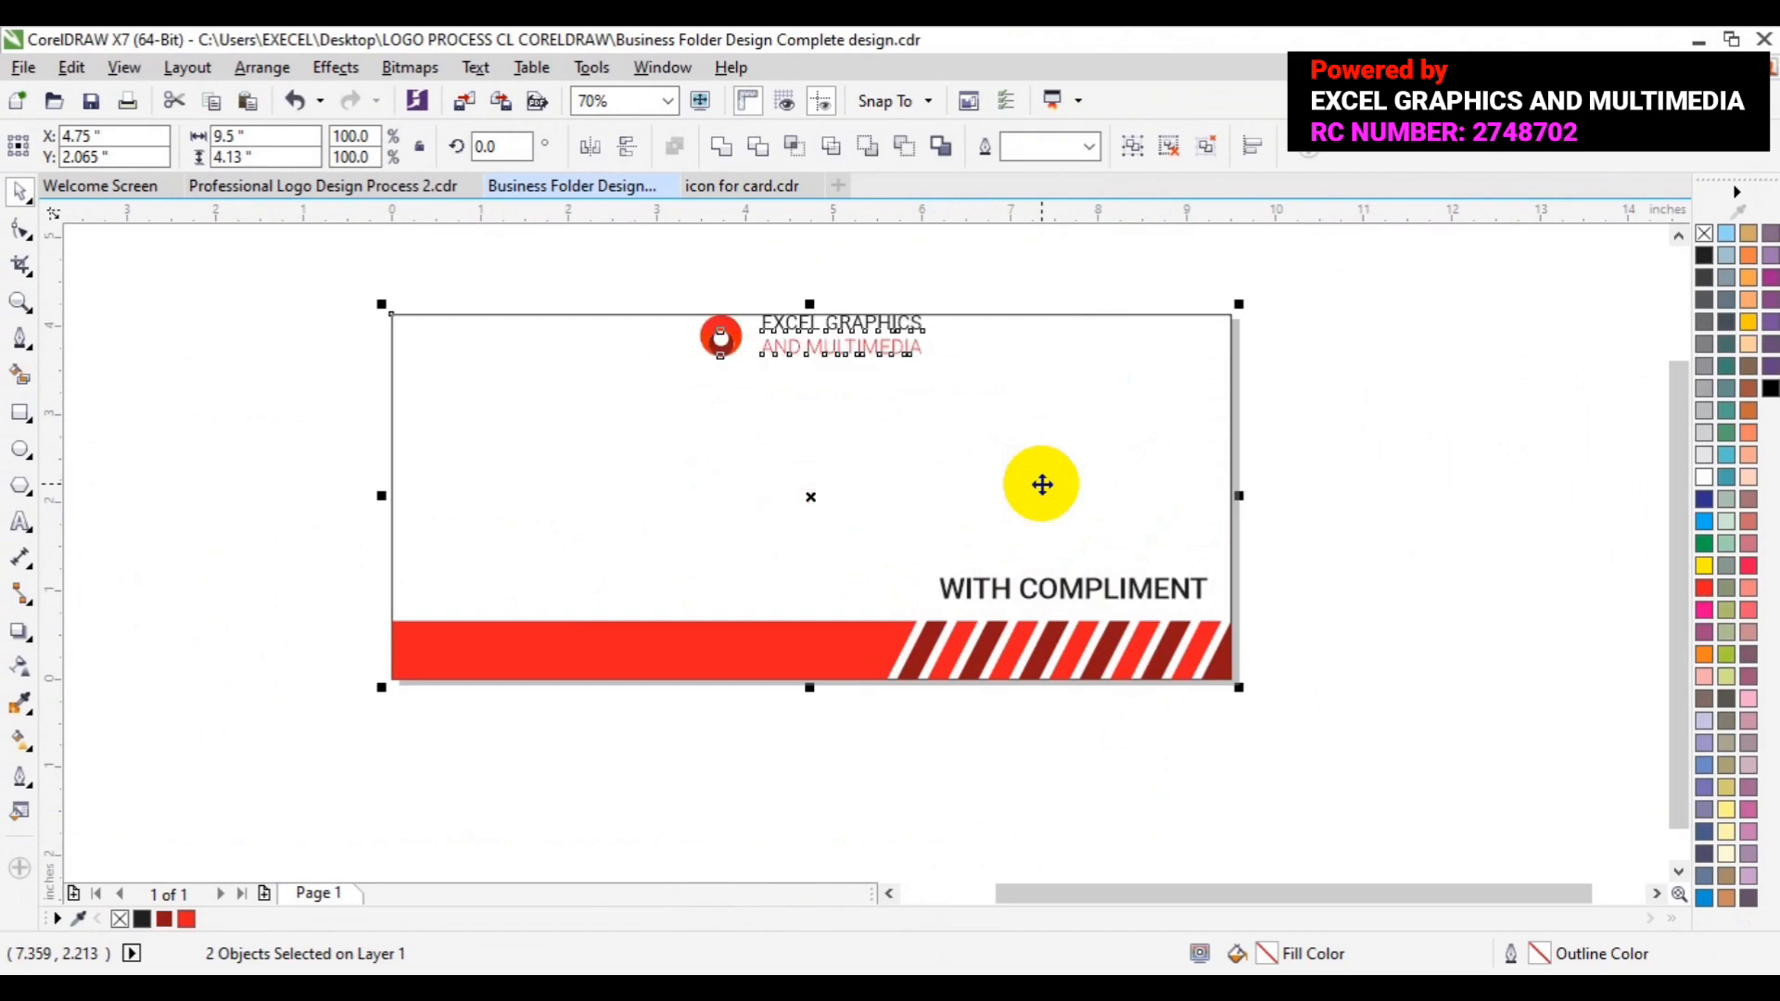
key(r)
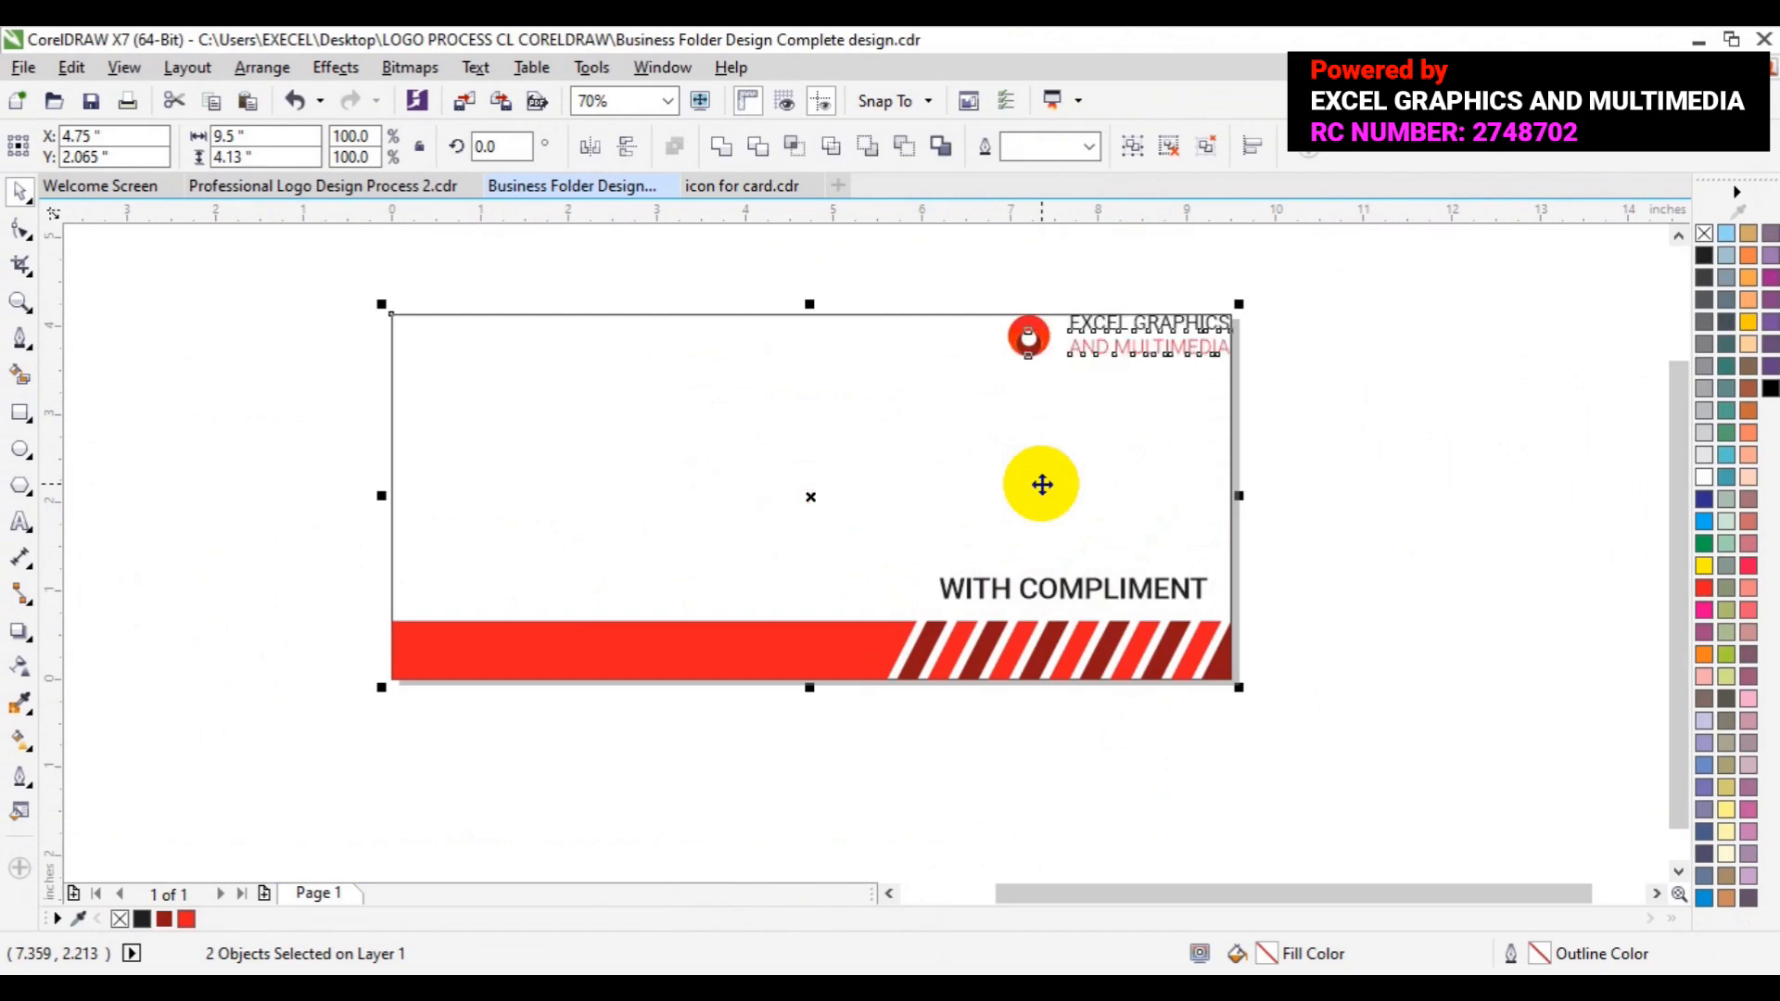
key(l)
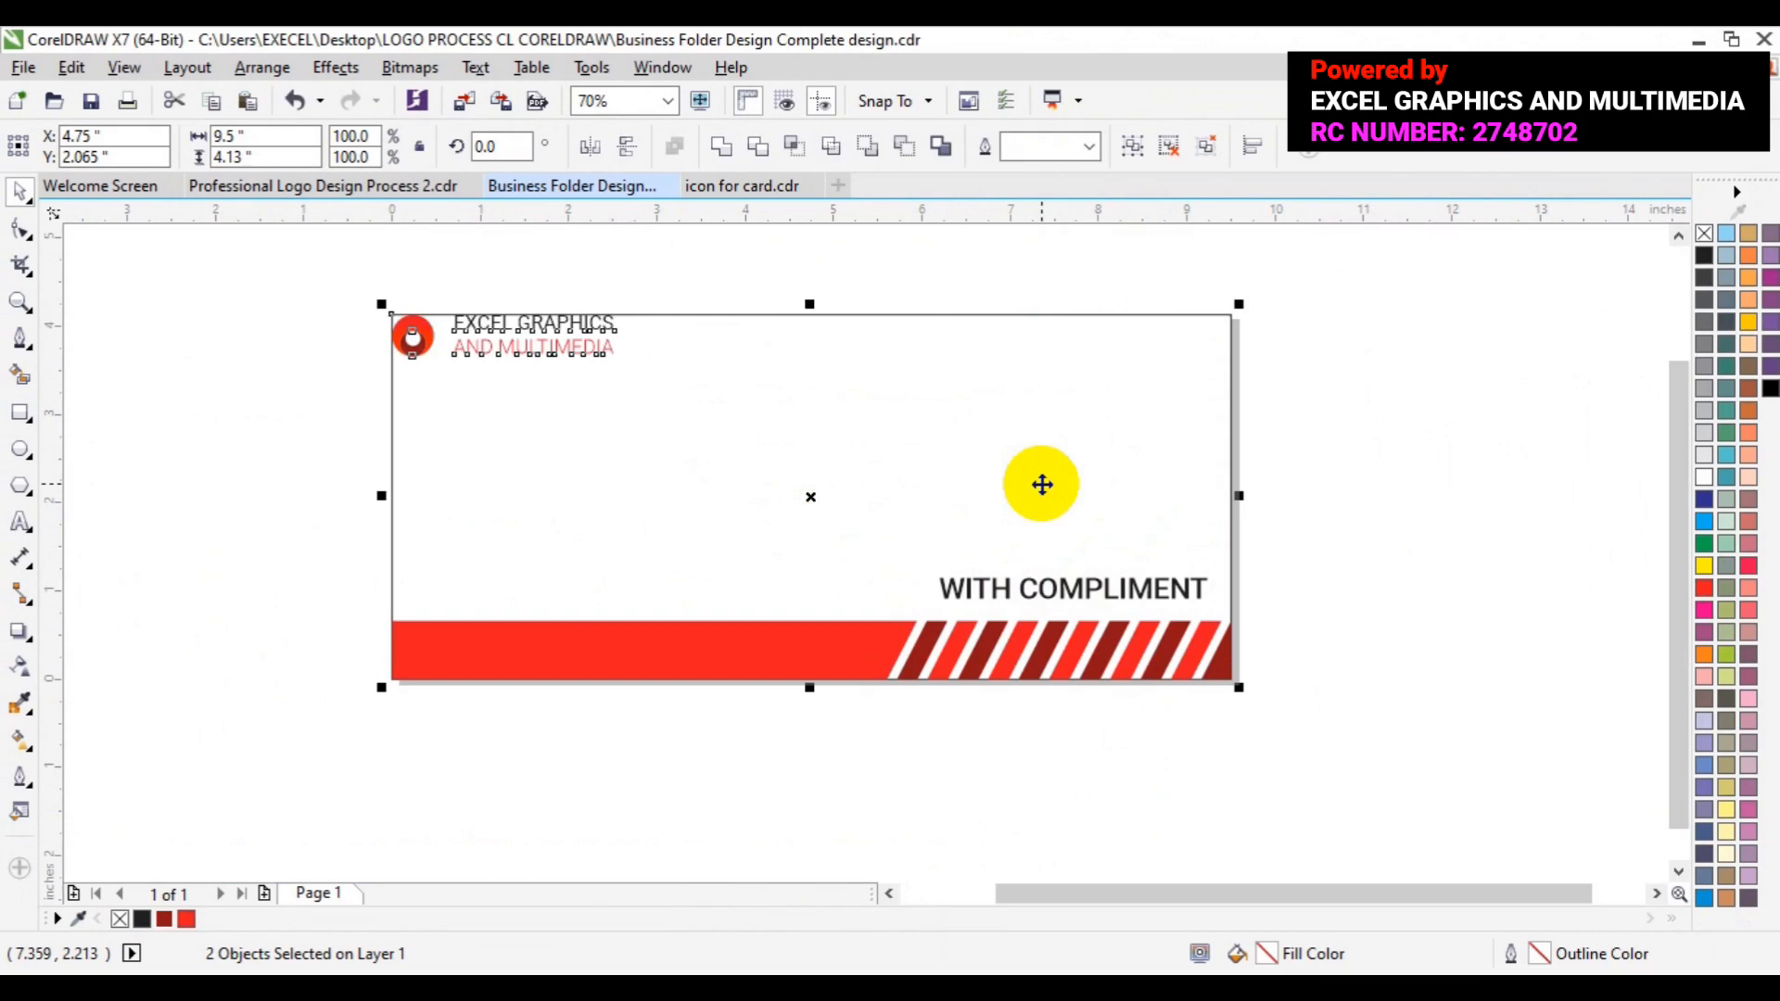
Shift the logo group slightly inward from the page's top-left corner, centring it at about X 1.41 and Y 3.67 inches.
click(515, 355)
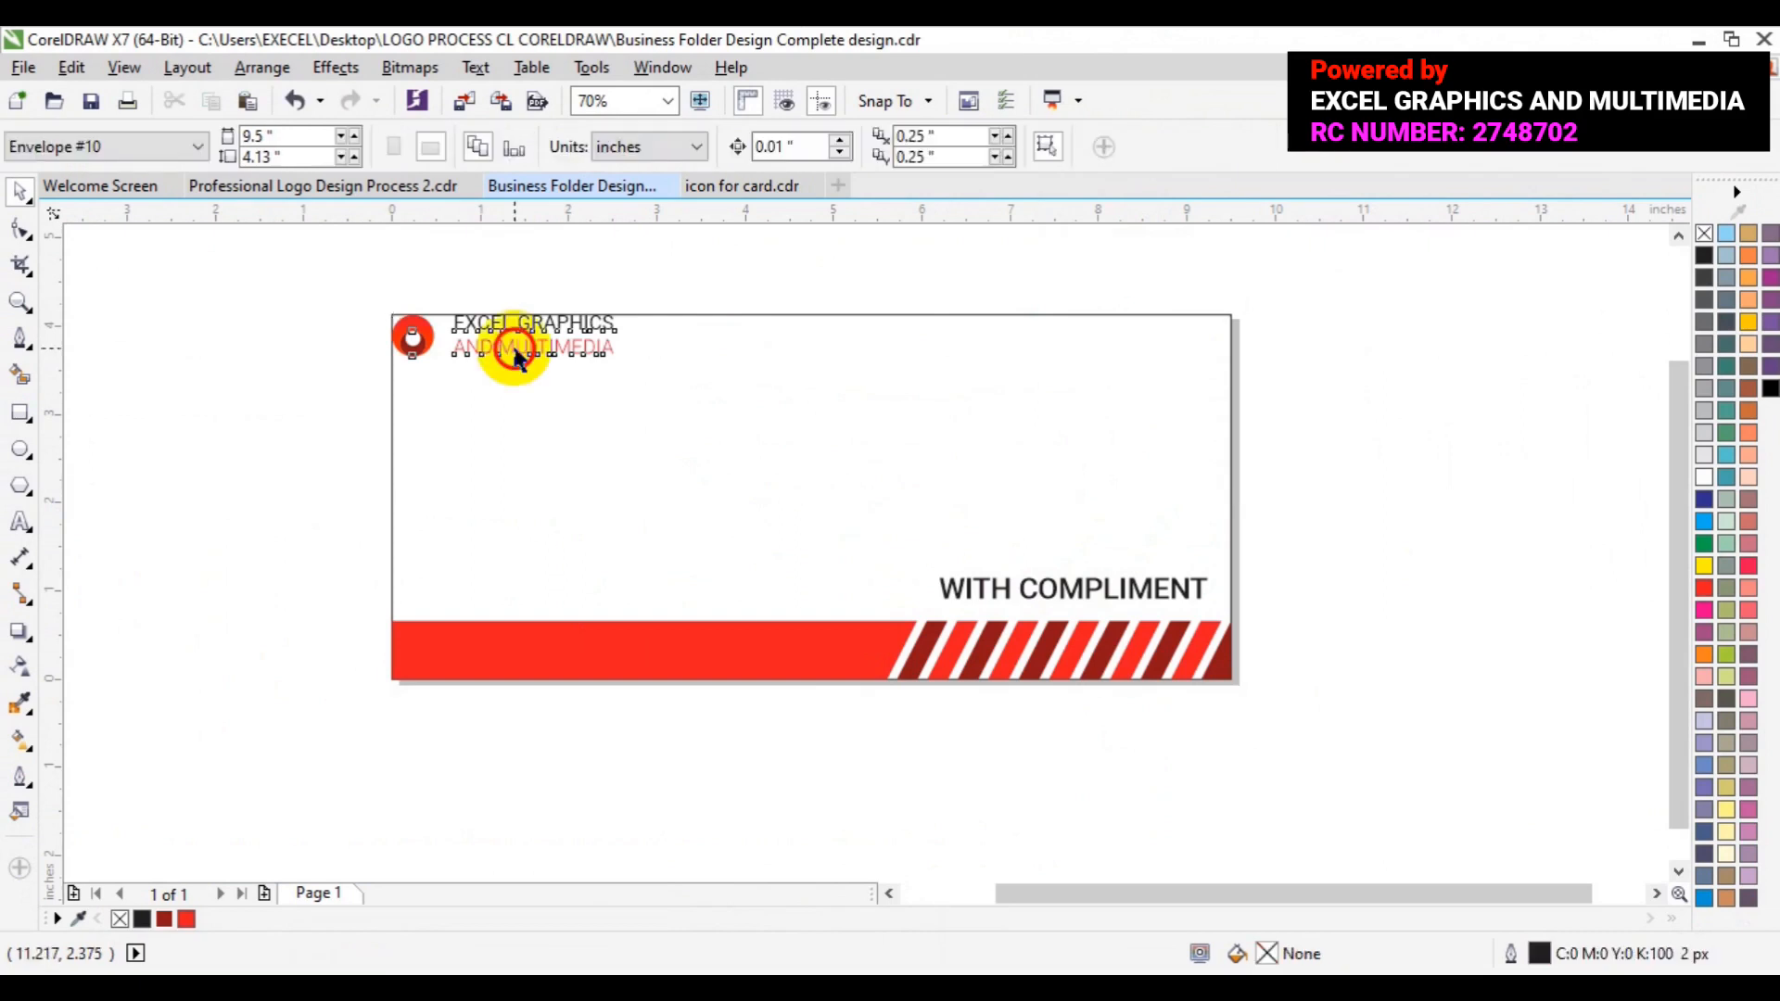
click(513, 354)
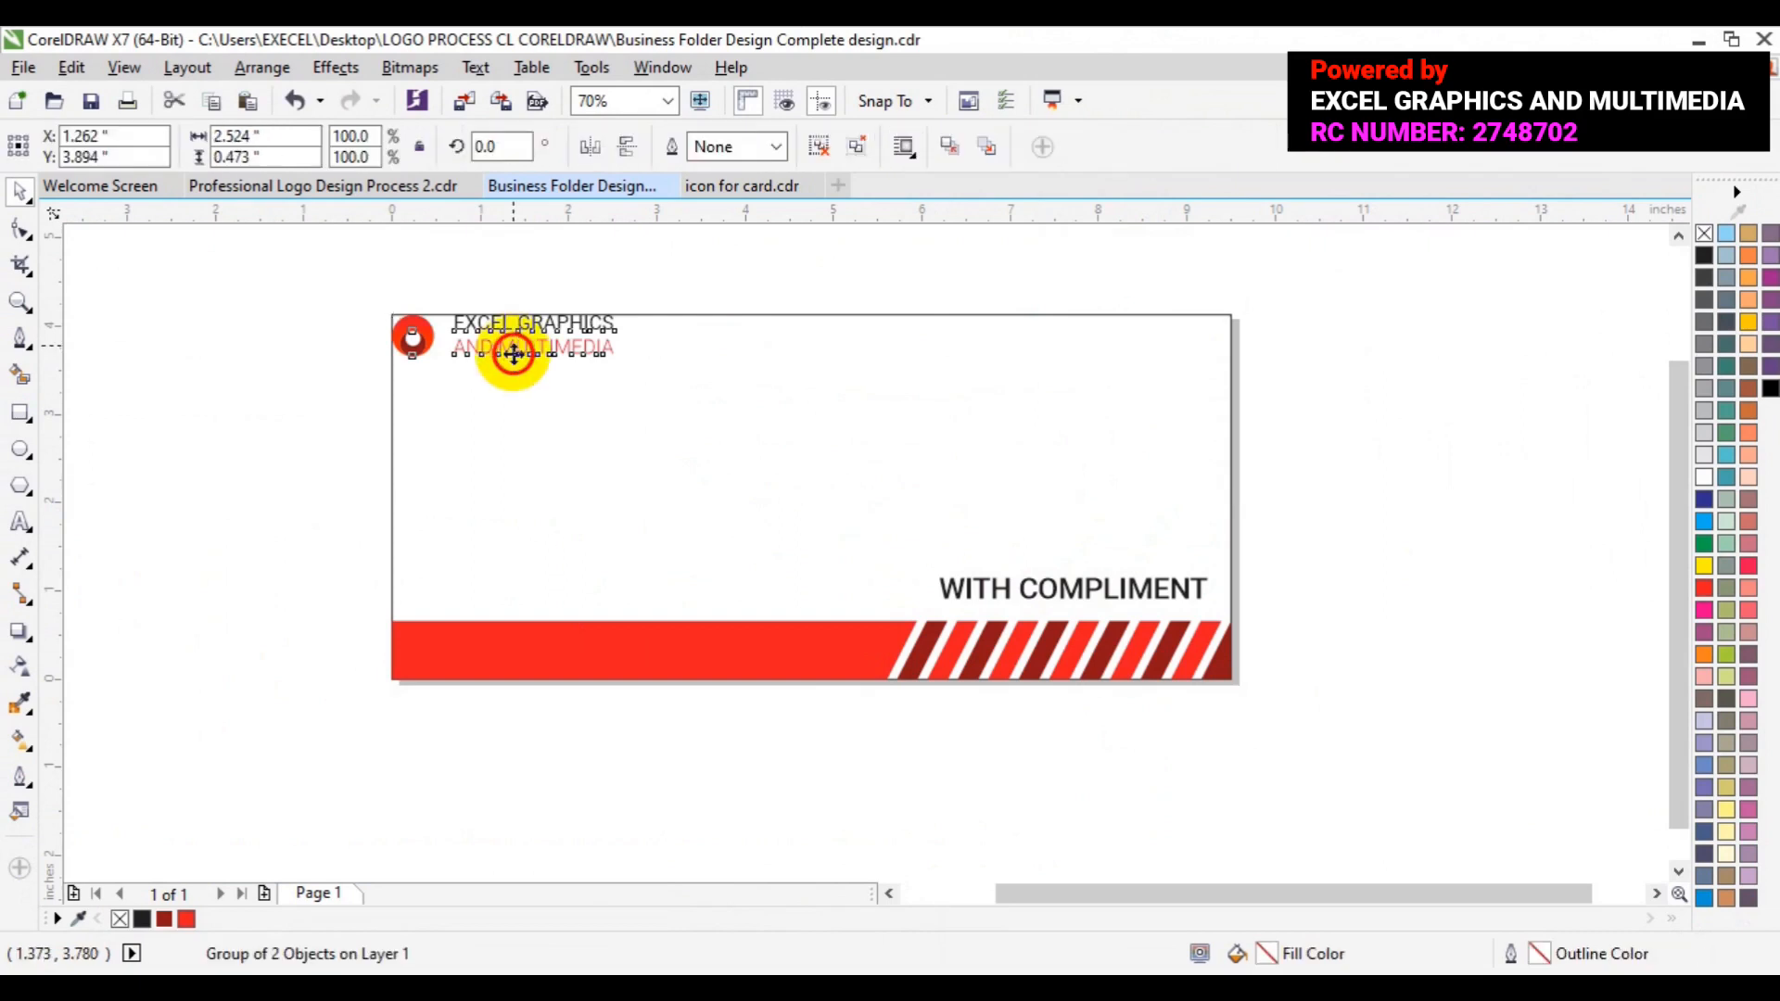
drag(513, 354, 516, 365)
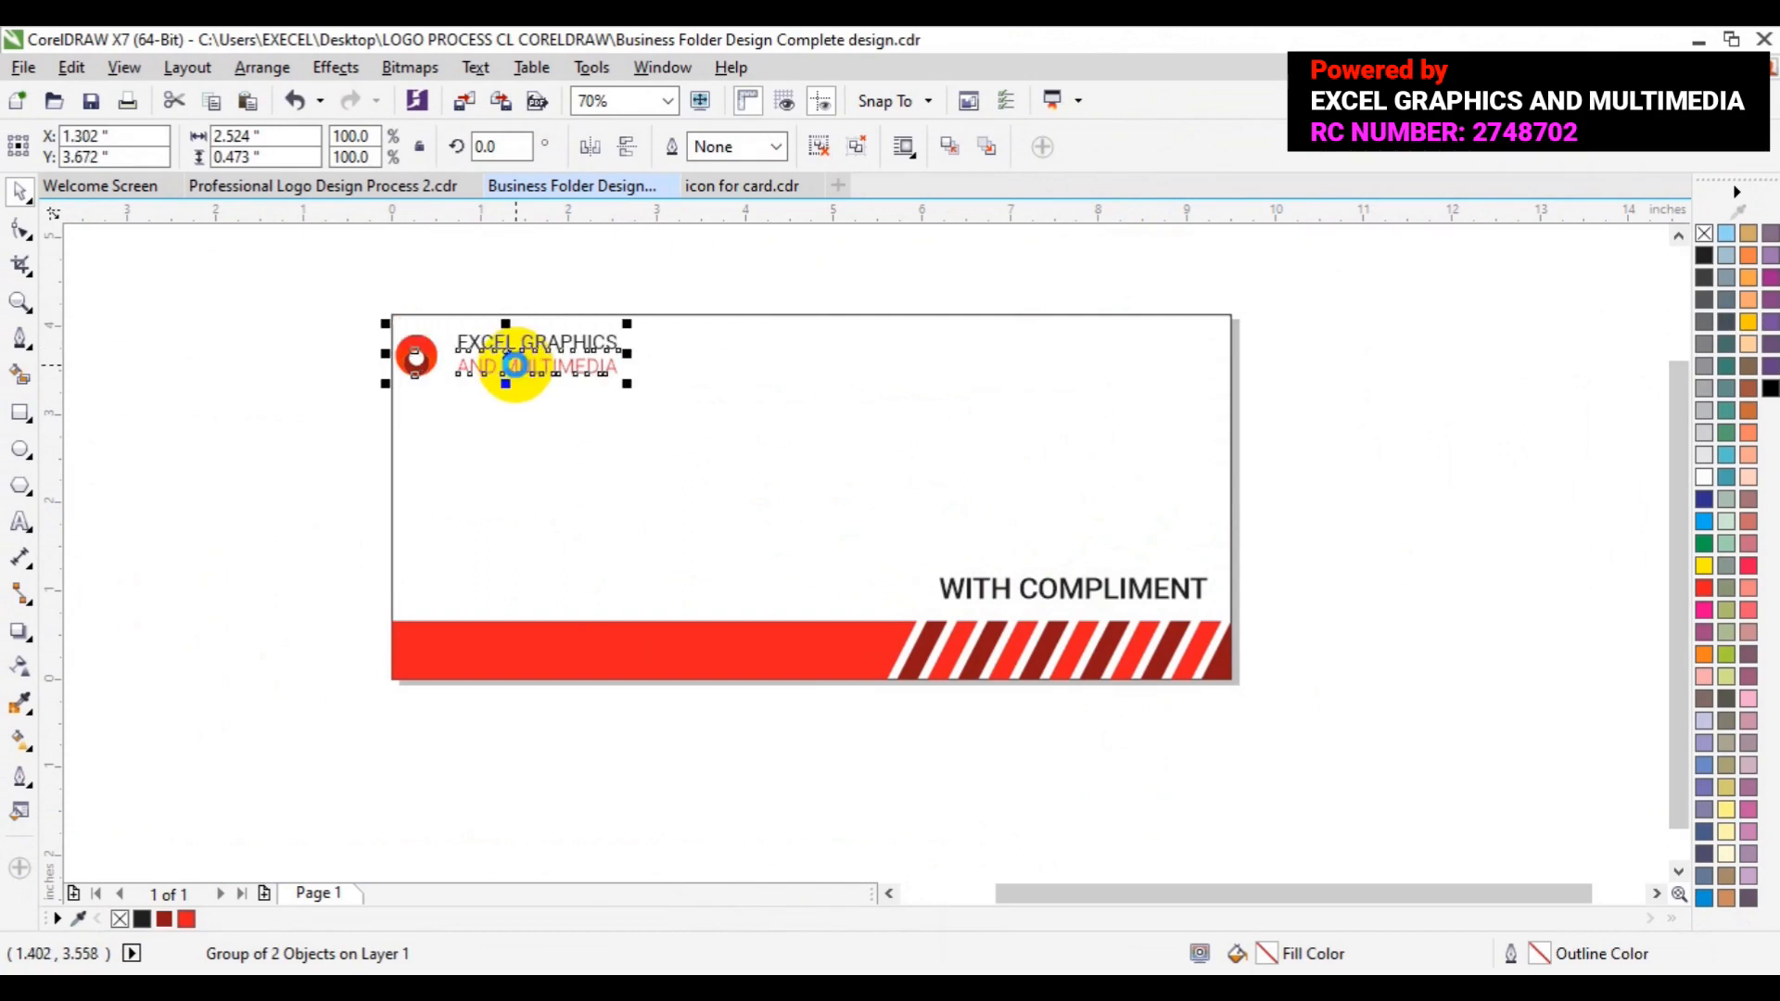
key(Right)
key(Right)
key(Right)
key(Right)
key(Right)
key(Right)
key(Right)
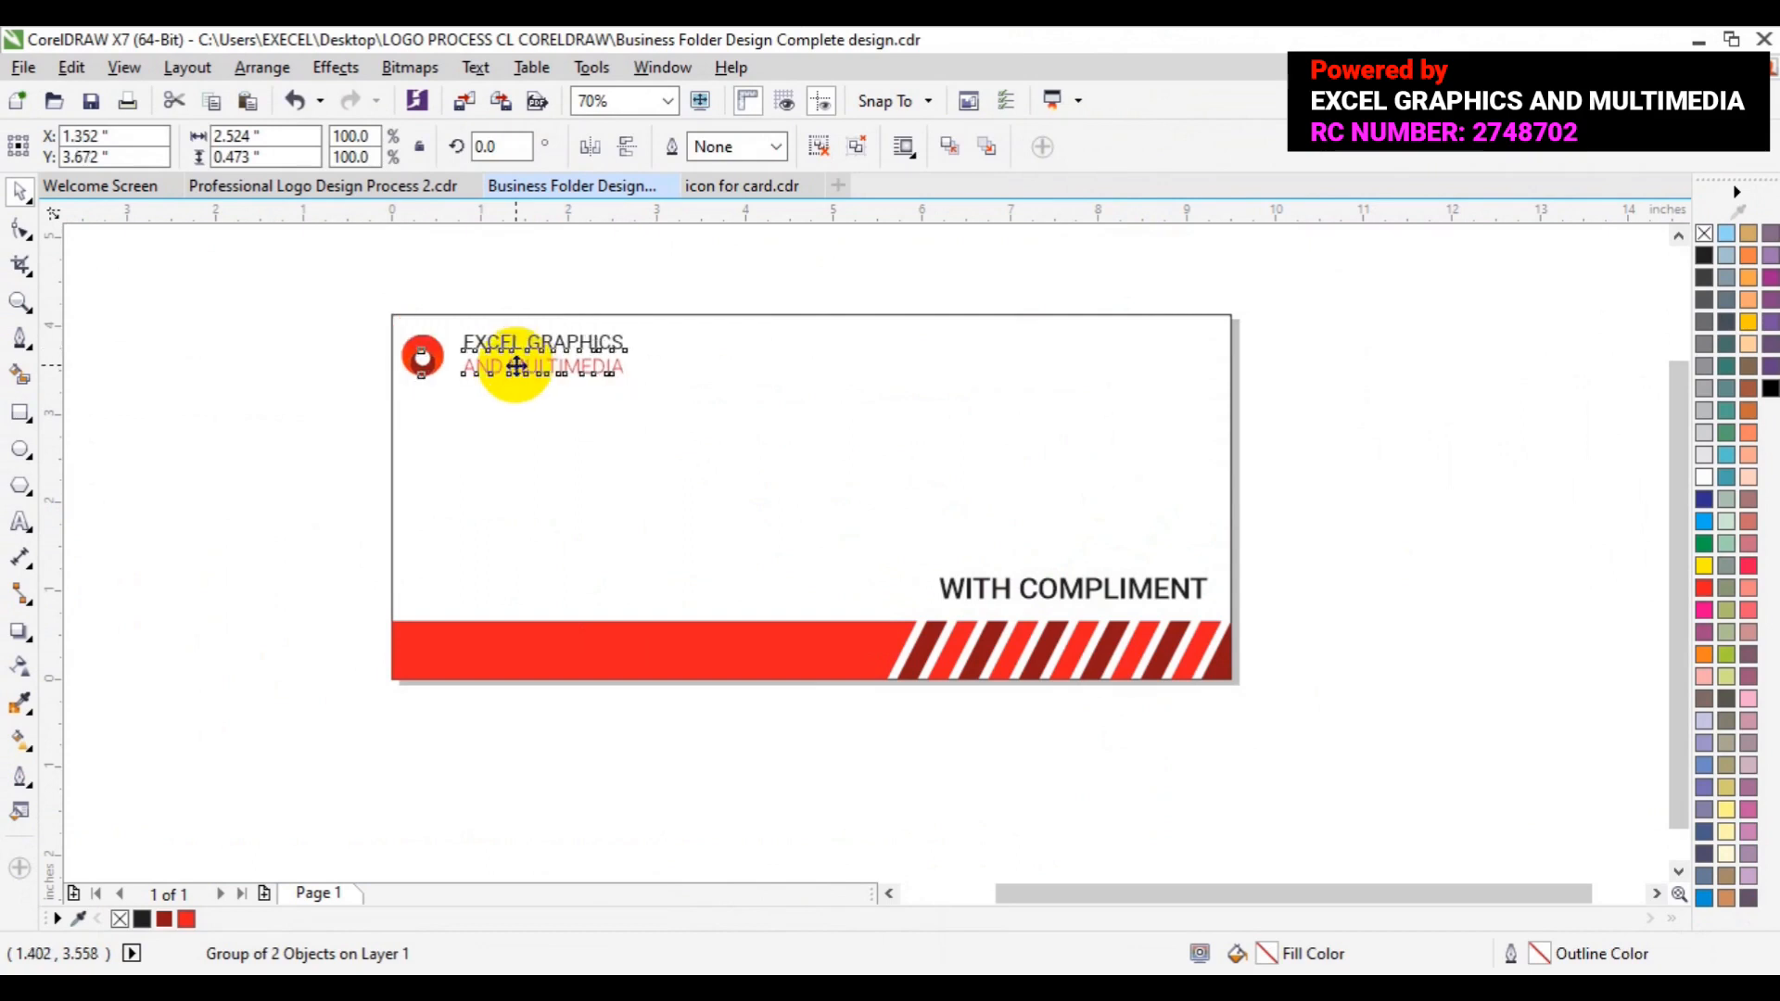
key(Right)
key(Right)
key(Right)
key(Right)
key(Right)
key(Right)
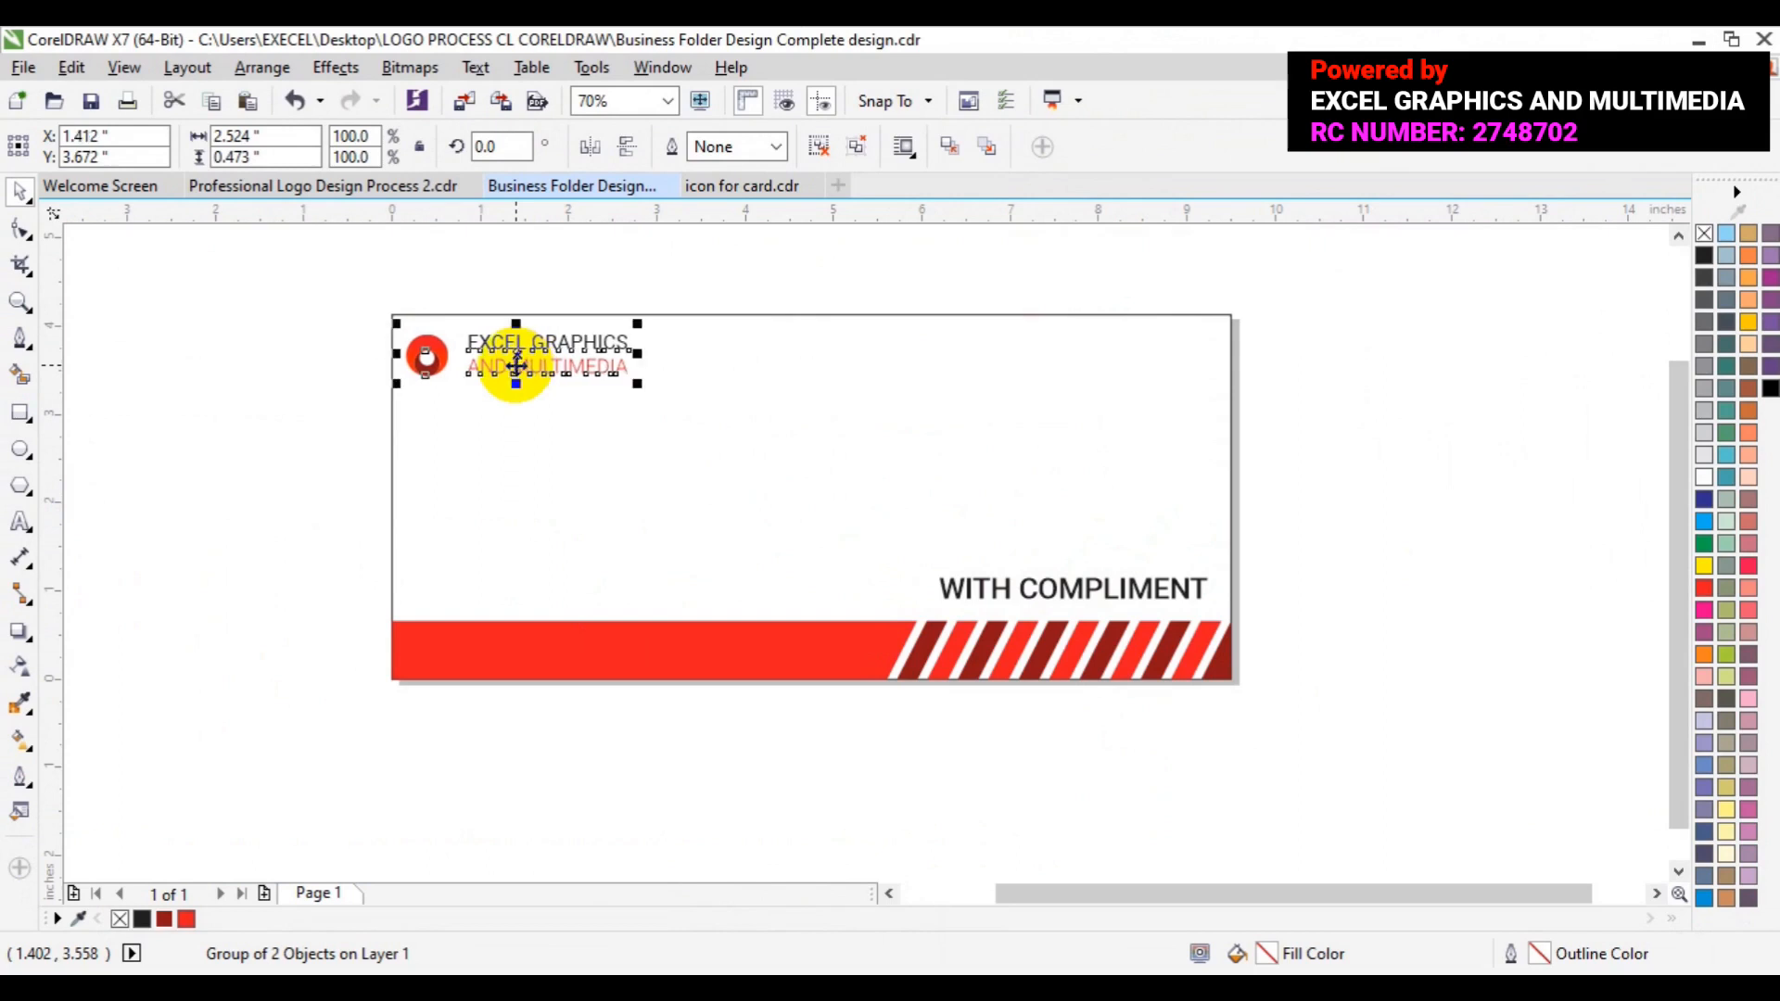
Save the envelope drawing as a separate CDR file, replacing "Folder" with "Envelope" in the name "Business Folder Design Complete design".
click(679, 397)
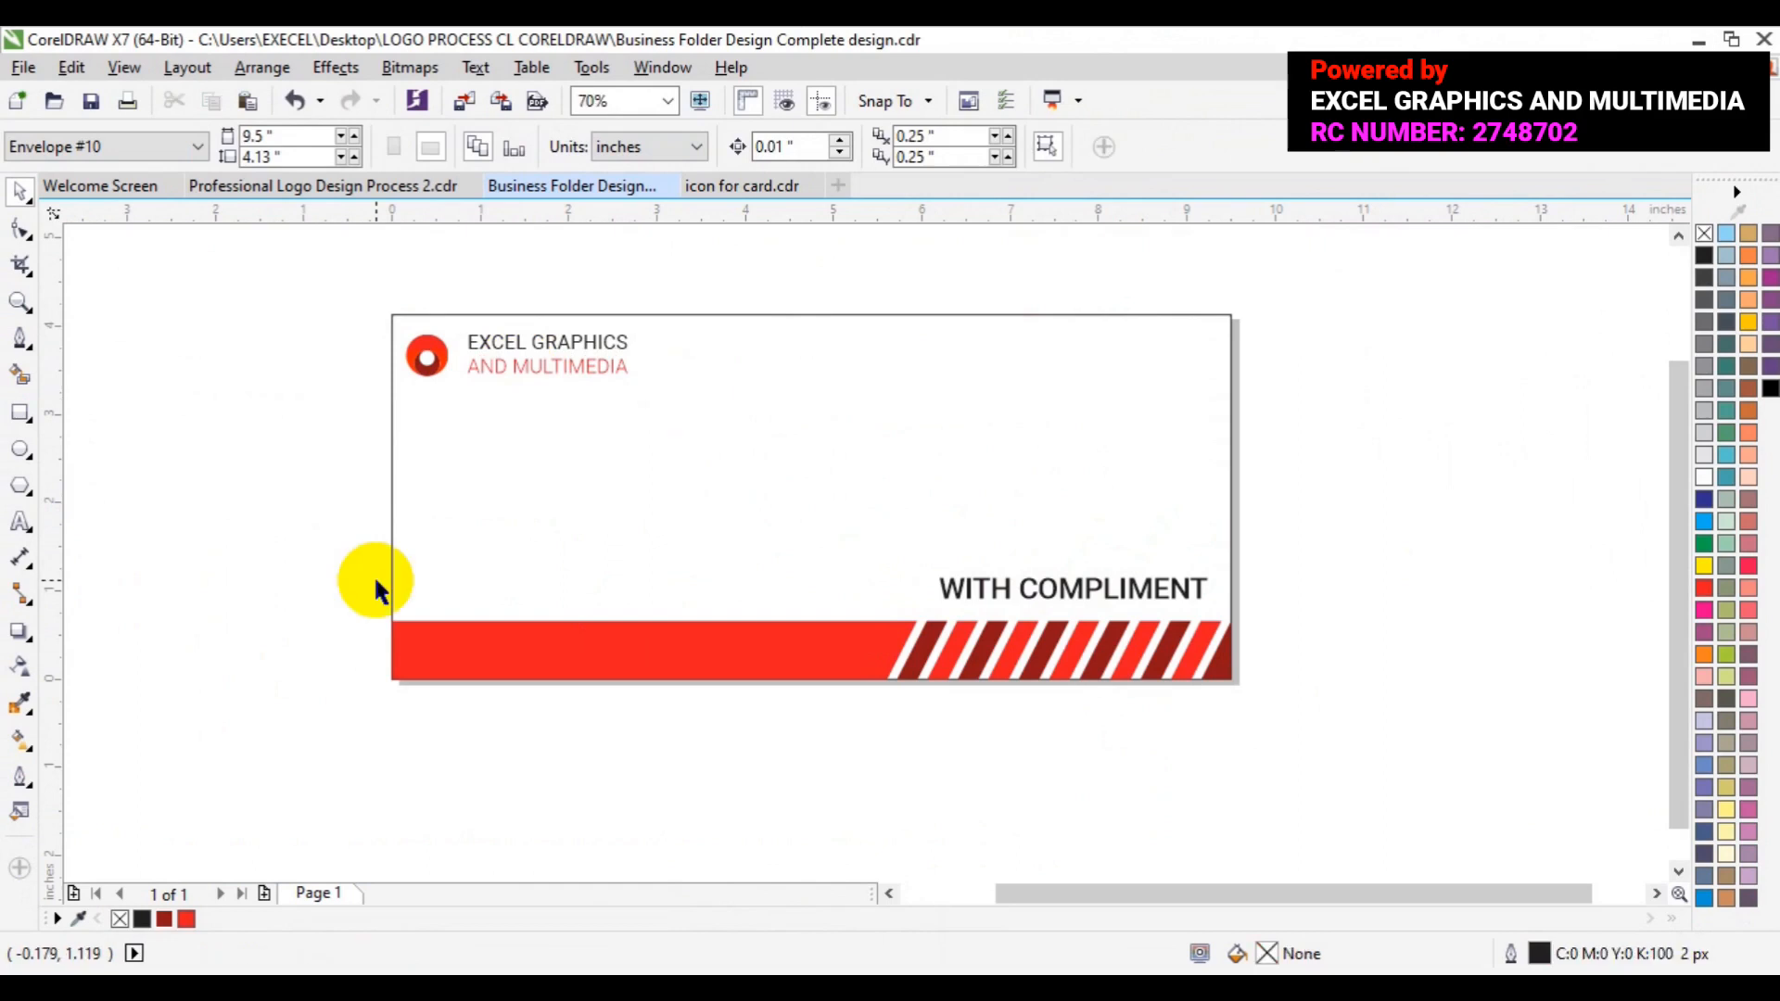
click(24, 70)
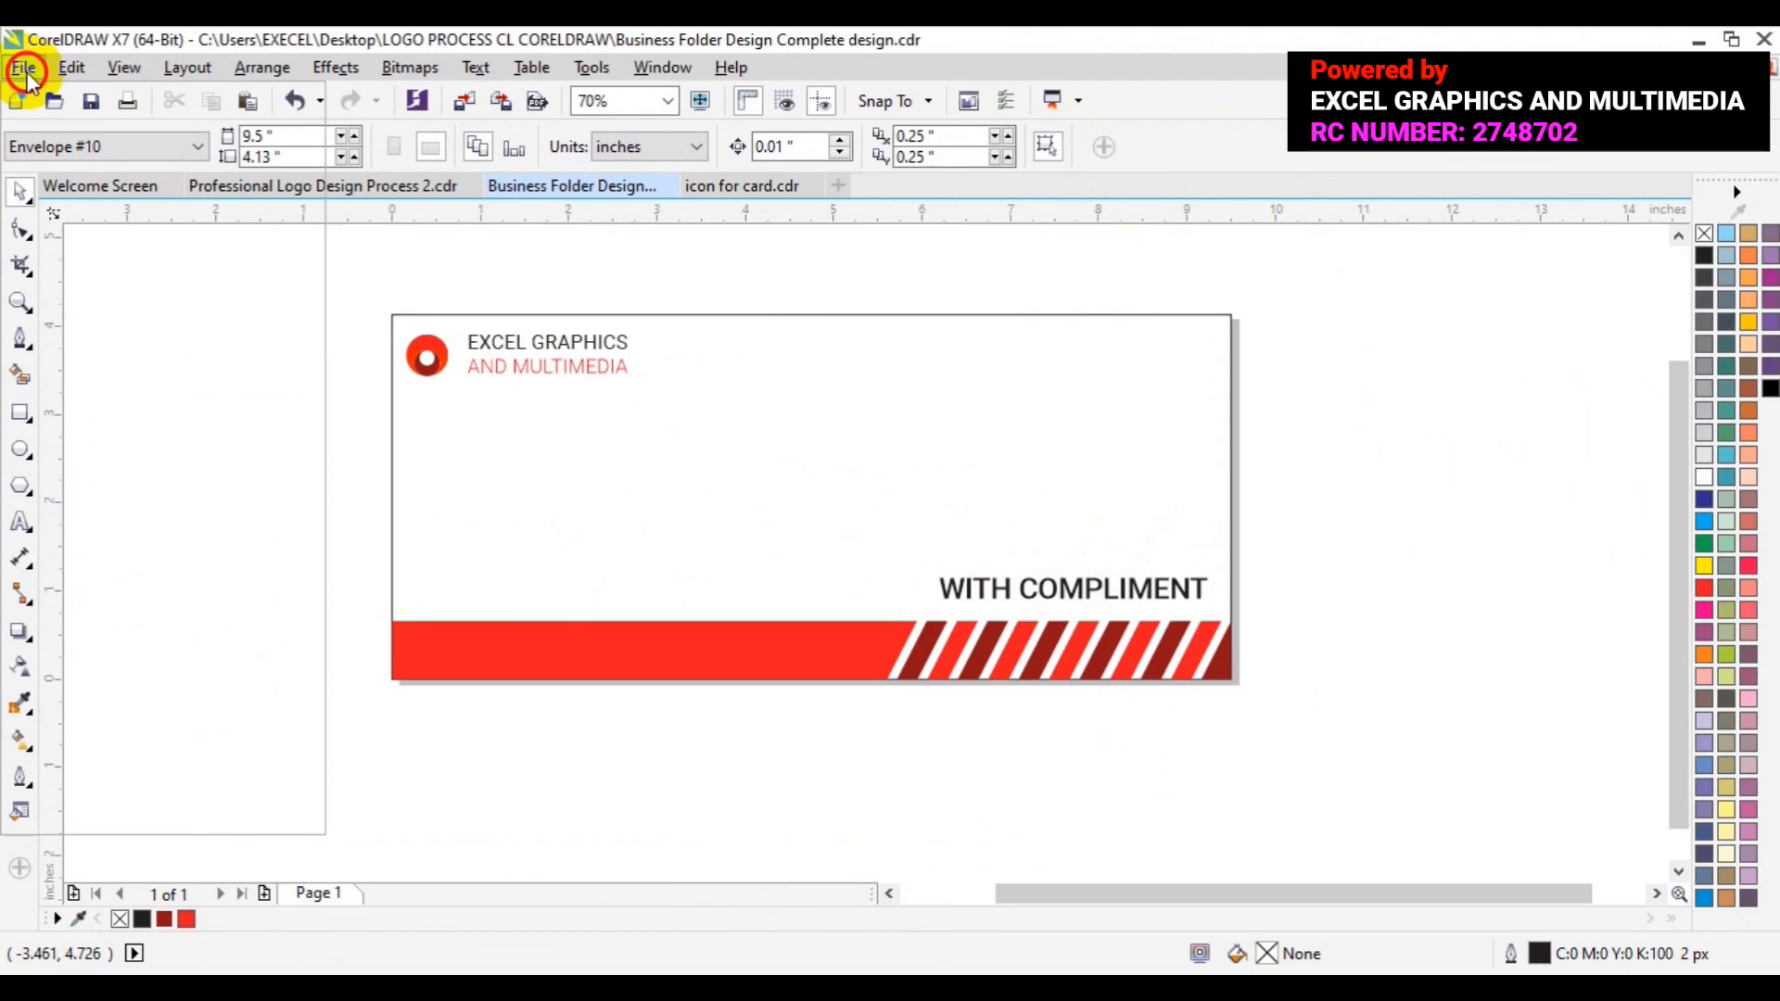
click(24, 69)
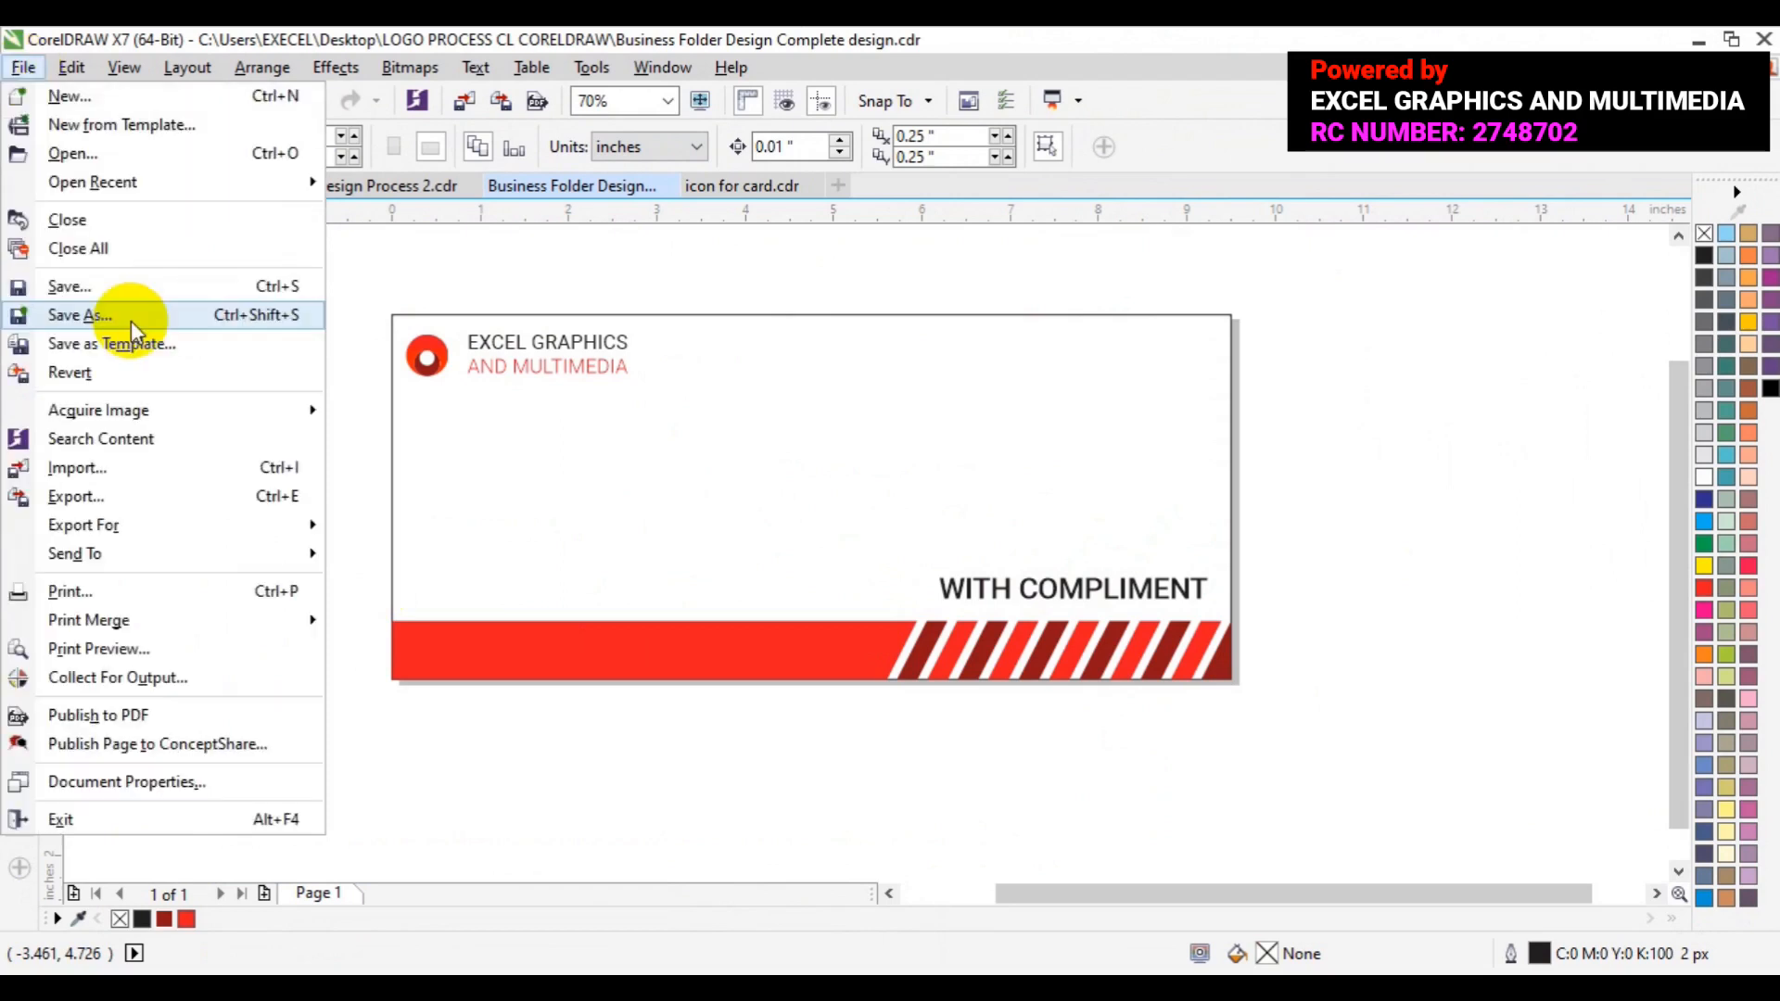
click(130, 321)
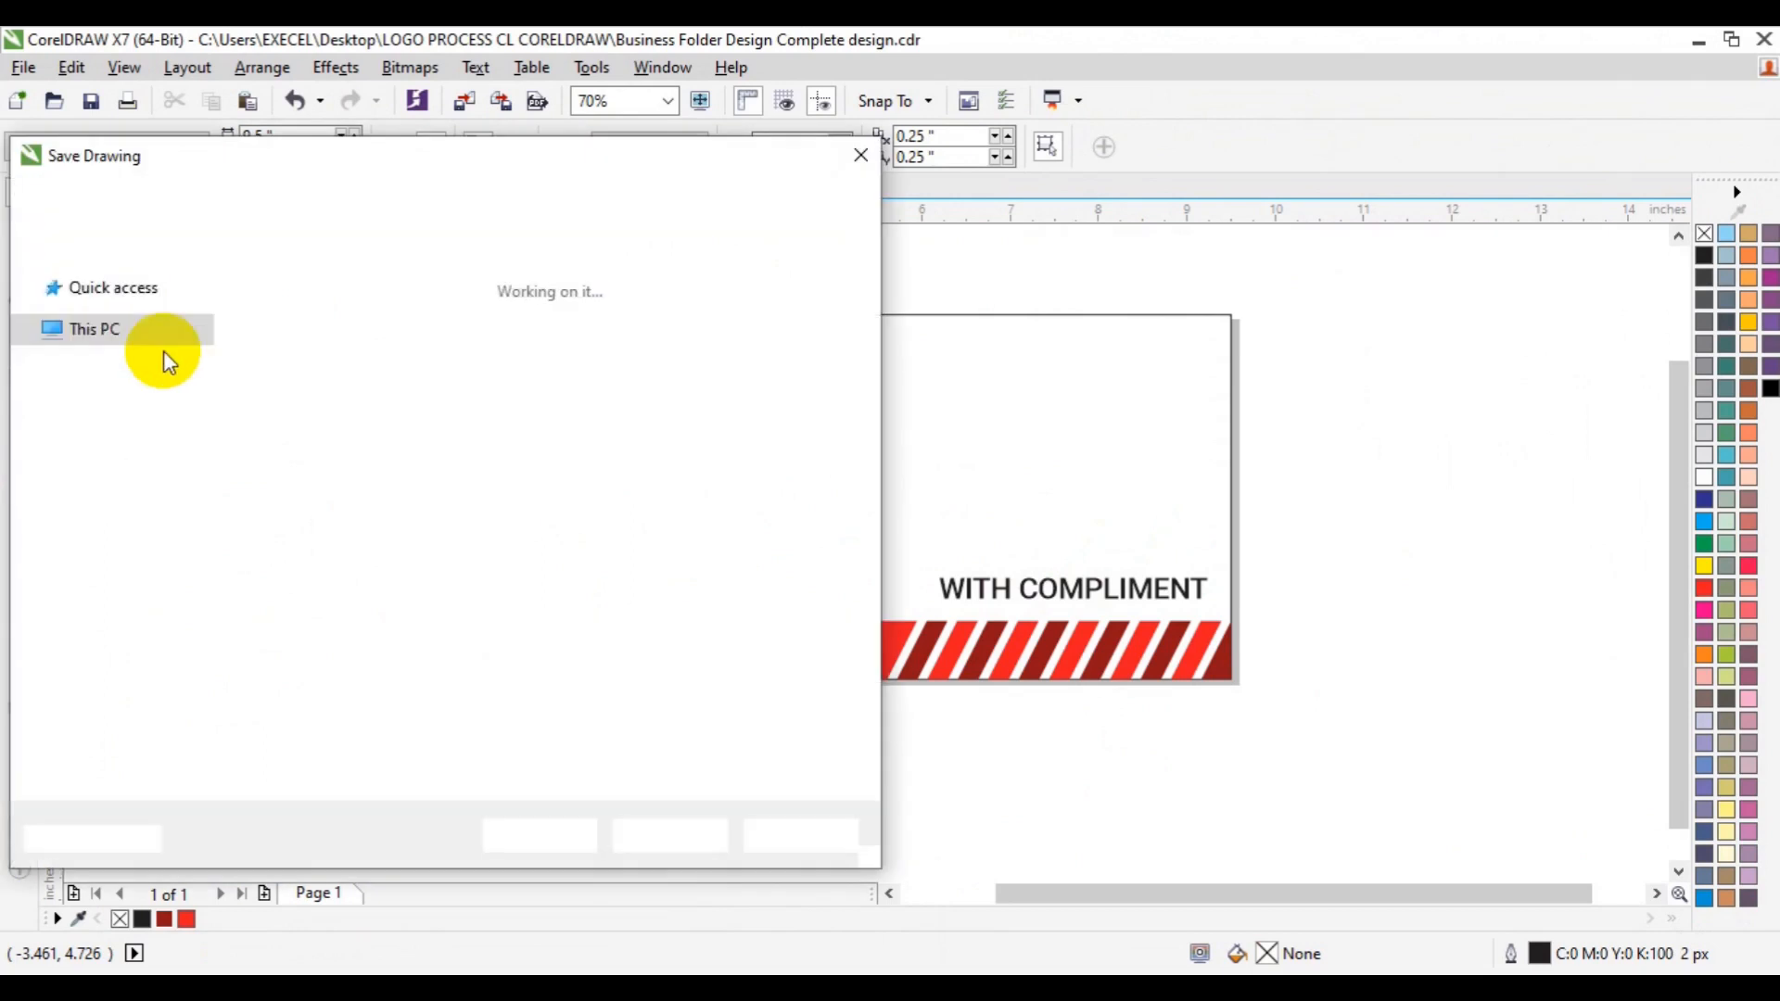
click(291, 584)
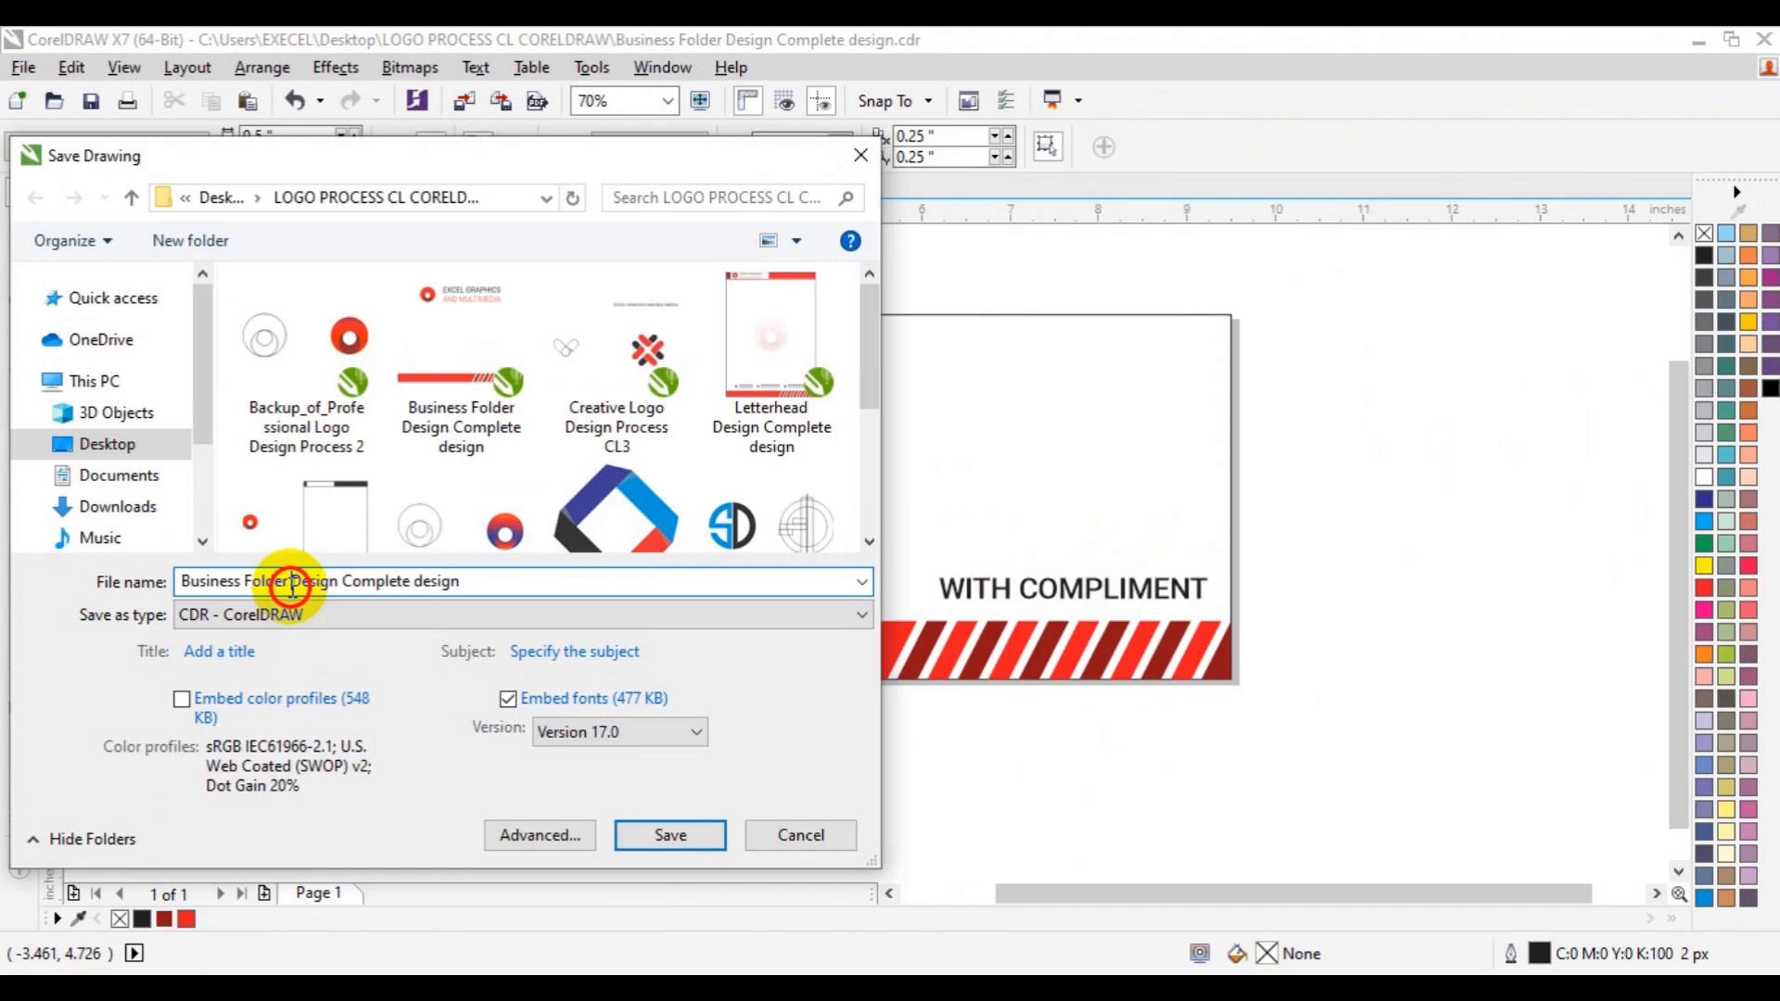
key(BackSpace)
key(BackSpace)
key(BackSpace)
key(BackSpace)
key(BackSpace)
key(BackSpace)
key(BackSpace)
text(Envelop)
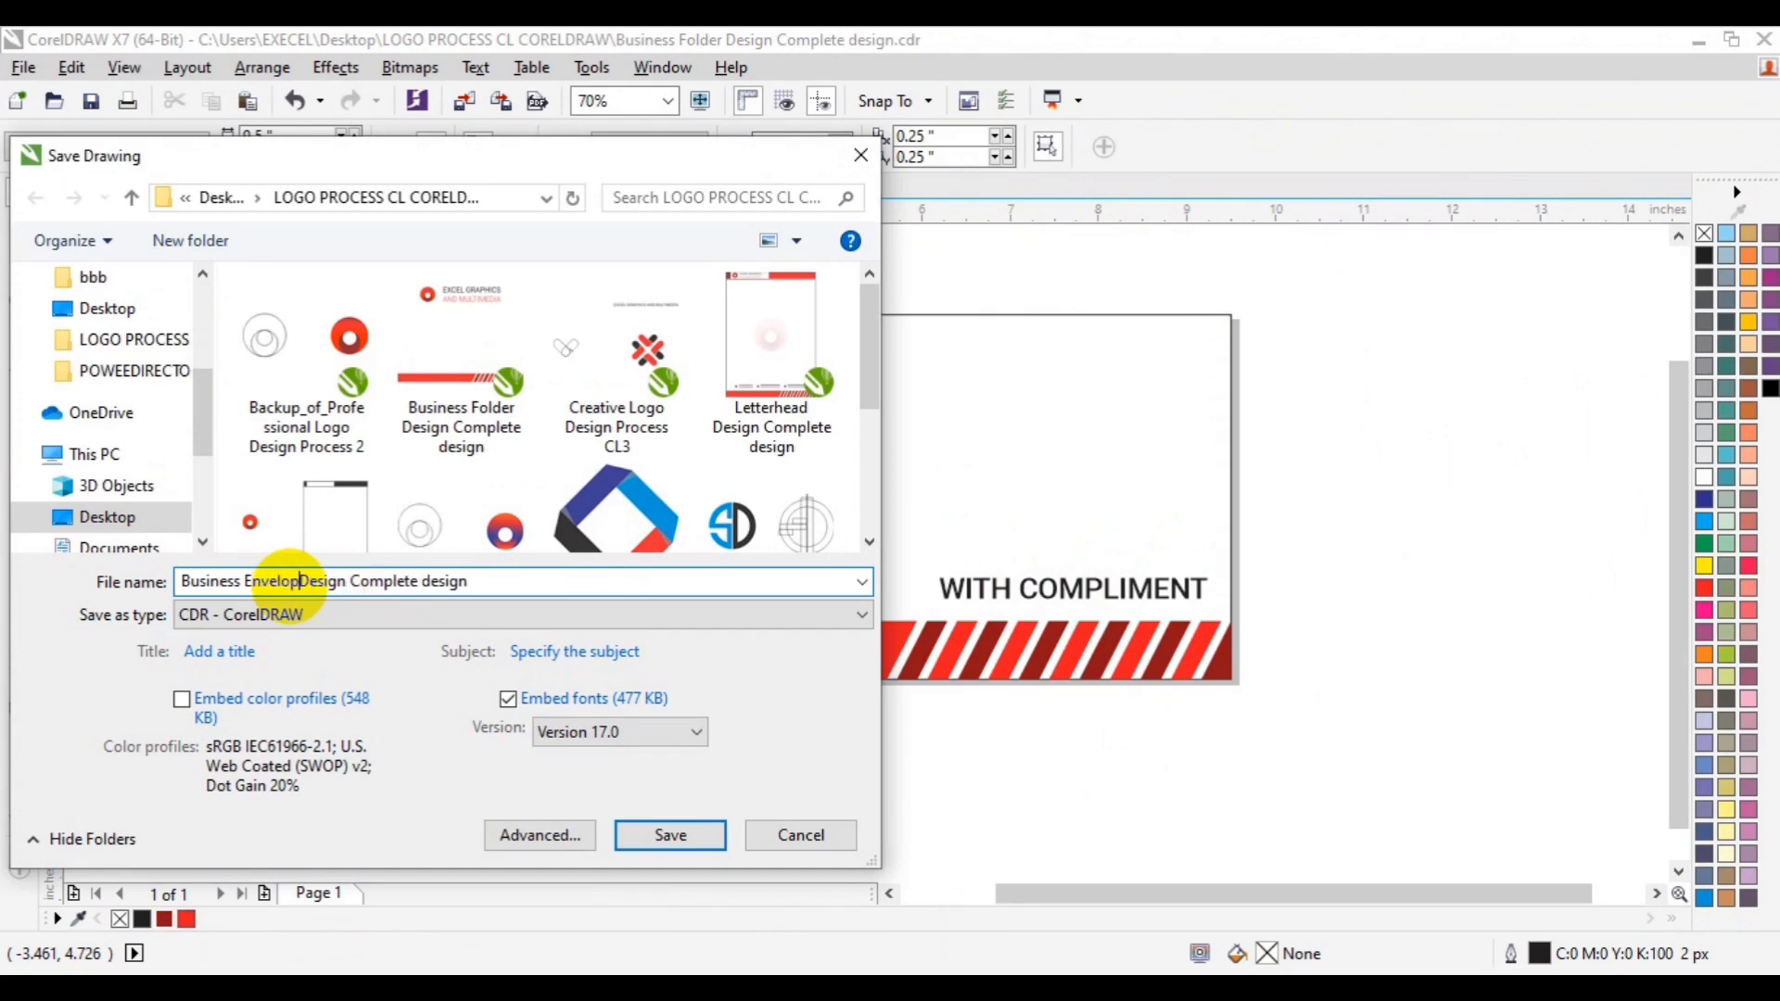
text(e)
click(647, 829)
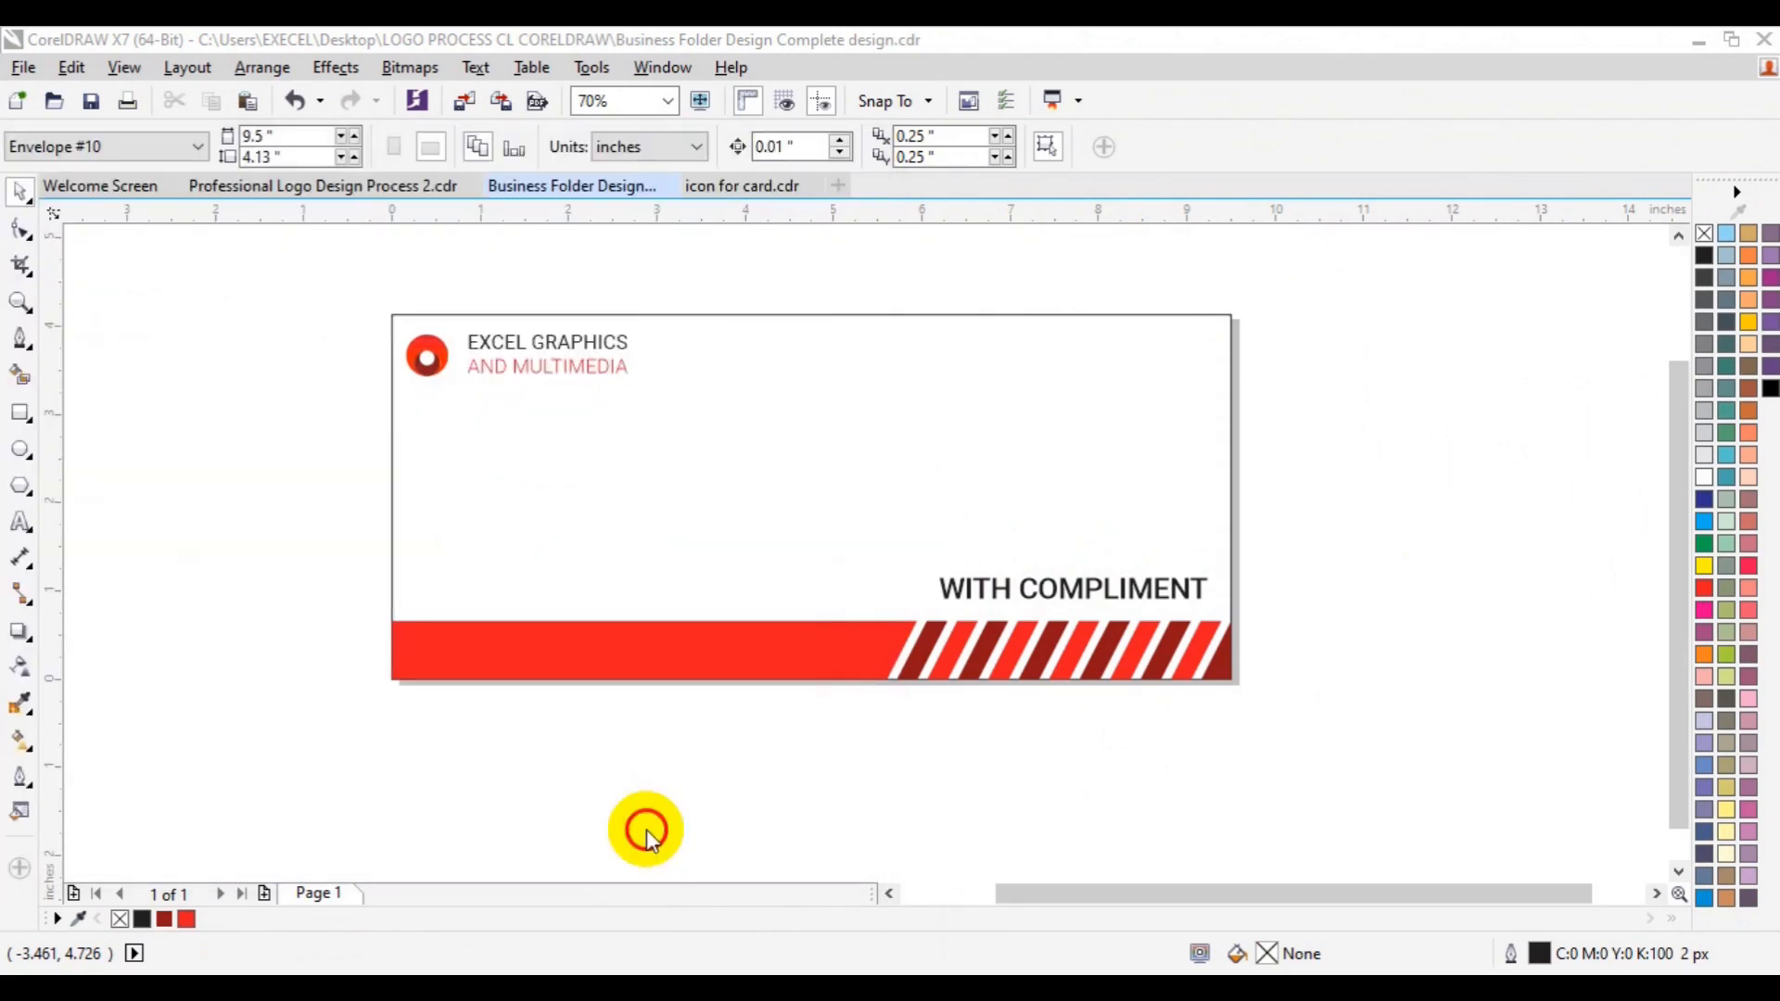